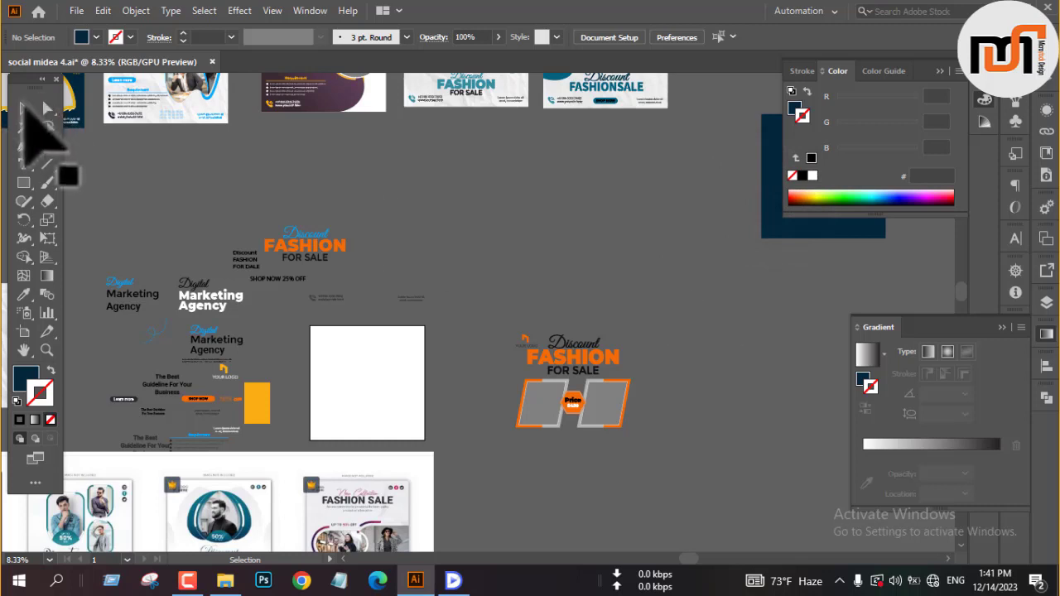
Step: Place a copy of the navy square centred on the empty artboard and fill the copy white
{"action": "left_click_drag", "start_coordinate": [764, 235], "coordinate": [327, 435]}
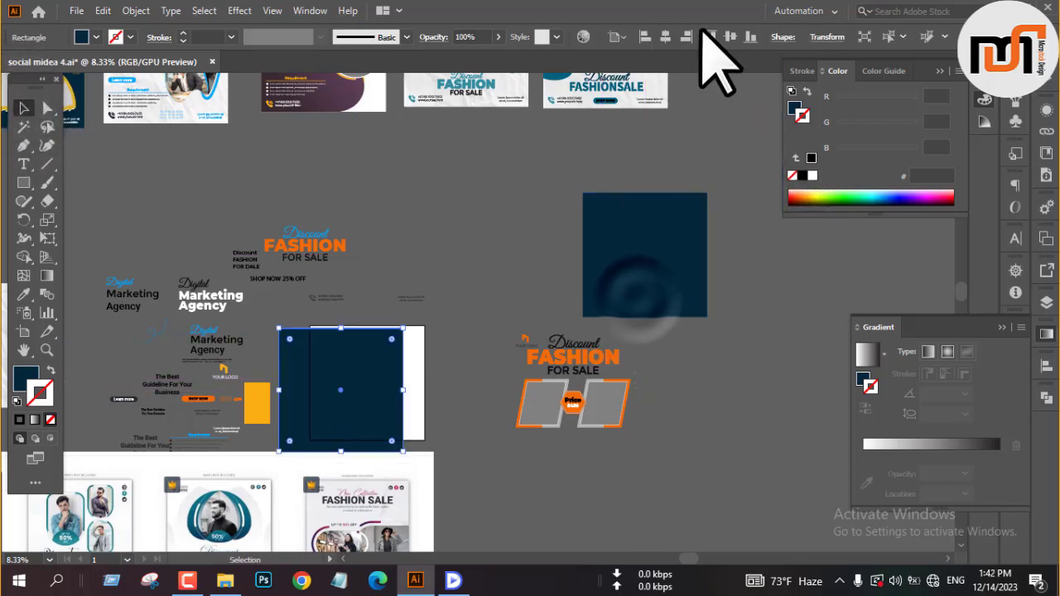
{"action": "left_click", "coordinate": [666, 37]}
{"action": "left_click", "coordinate": [96, 38]}
{"action": "left_click", "coordinate": [31, 63]}
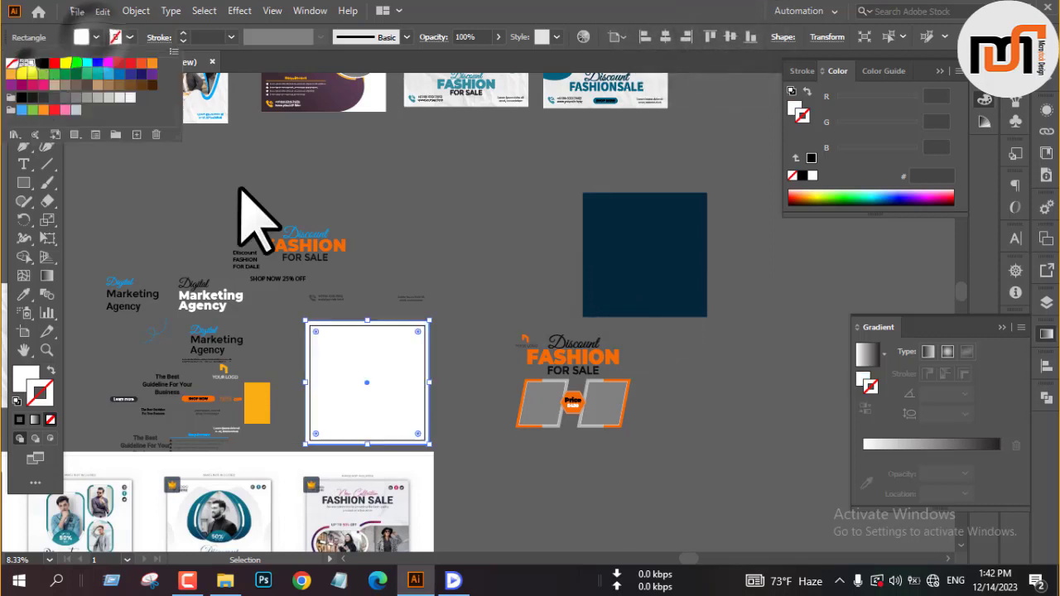
{"action": "left_click", "coordinate": [466, 242]}
Step: Move the reference image of fashion posters so that its green Fashion Sale design sits directly beside the artboard
{"action": "scroll", "coordinate": [468, 247], "scroll_direction": "down", "scroll_amount": 3}
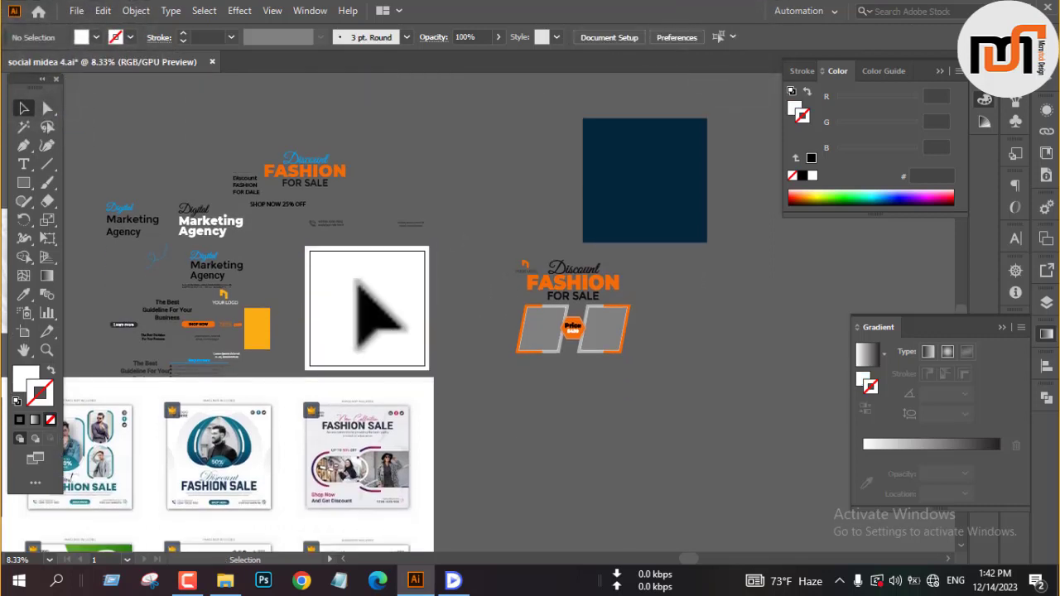
{"action": "scroll", "coordinate": [450, 365], "scroll_direction": "down", "scroll_amount": 6}
{"action": "scroll", "coordinate": [414, 447], "scroll_direction": "up", "scroll_amount": 3}
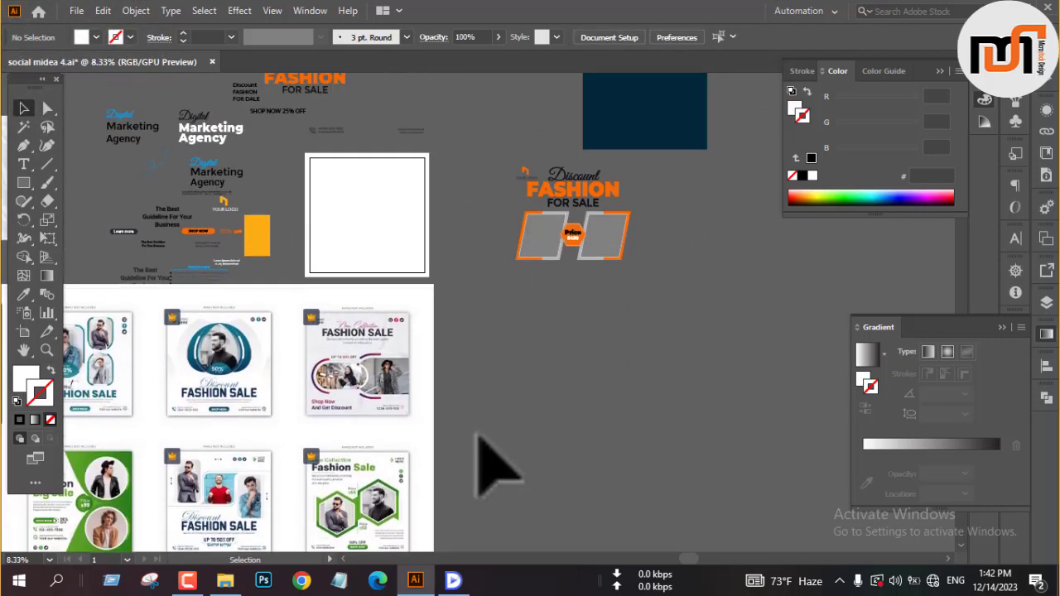
{"action": "scroll", "coordinate": [422, 460], "scroll_direction": "down", "scroll_amount": 1}
{"action": "left_click_drag", "start_coordinate": [373, 450], "coordinate": [263, 166]}
{"action": "scroll", "coordinate": [298, 170], "scroll_direction": "up", "scroll_amount": 2}
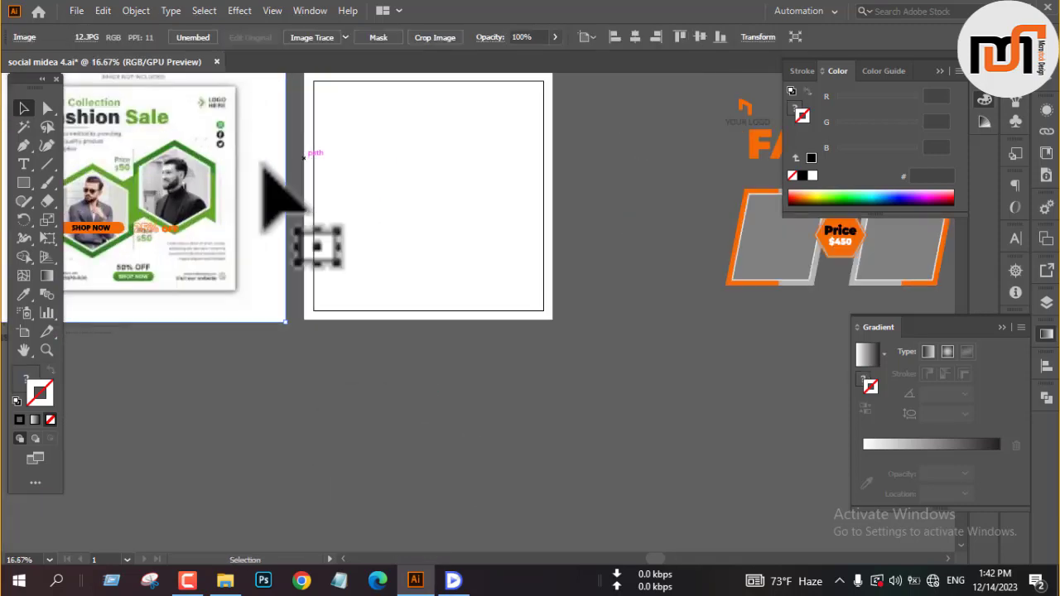
{"action": "scroll", "coordinate": [263, 166], "scroll_direction": "left", "scroll_amount": 3}
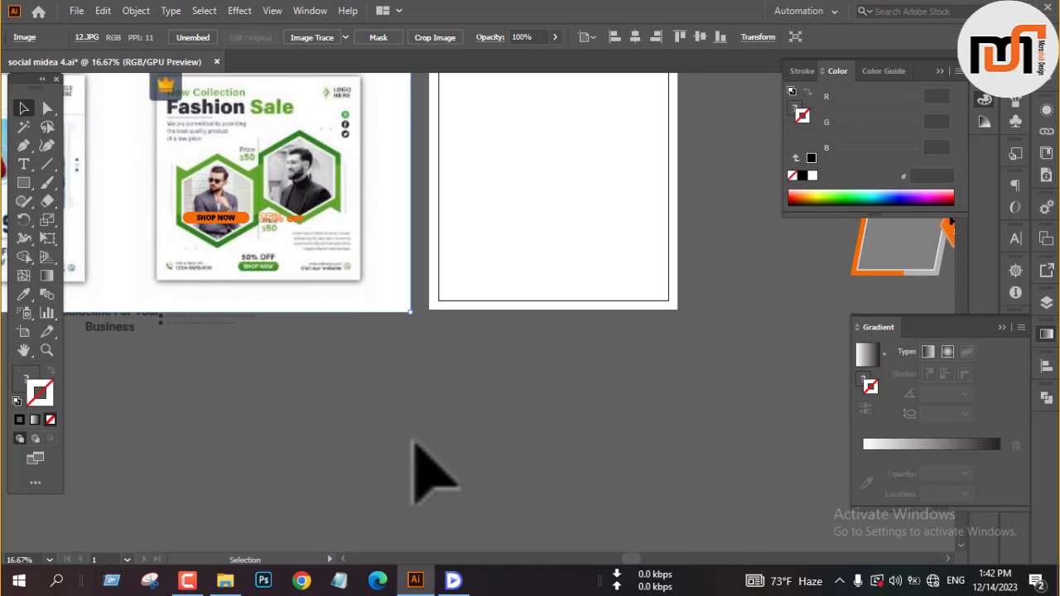
{"action": "scroll", "coordinate": [417, 446], "scroll_direction": "up", "scroll_amount": 1}
{"action": "scroll", "coordinate": [308, 250], "scroll_direction": "up", "scroll_amount": 2}
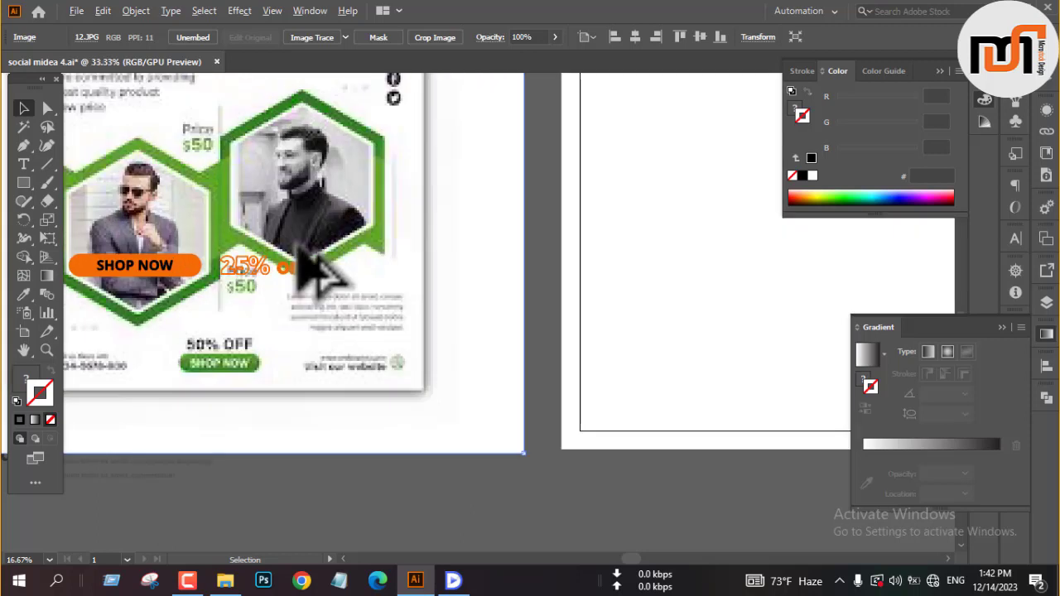
{"action": "scroll", "coordinate": [302, 249], "scroll_direction": "down", "scroll_amount": 1}
{"action": "scroll", "coordinate": [315, 273], "scroll_direction": "up", "scroll_amount": 2}
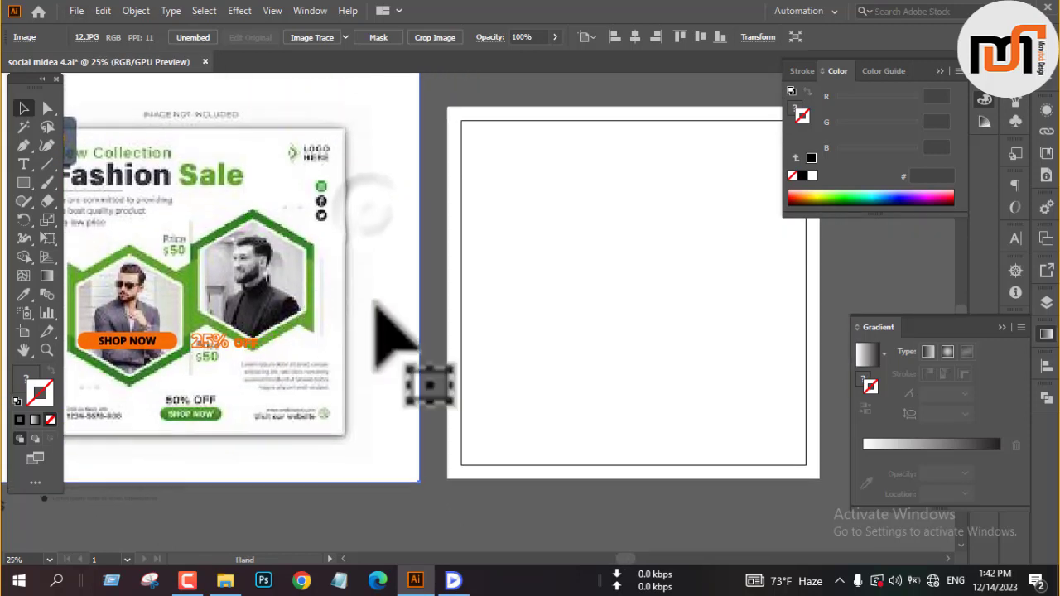
Step: Draw a circle in the artboard's right half, fill it with green sampled from the reference, and centre it vertically on the artboard
{"action": "key", "text": "l"}
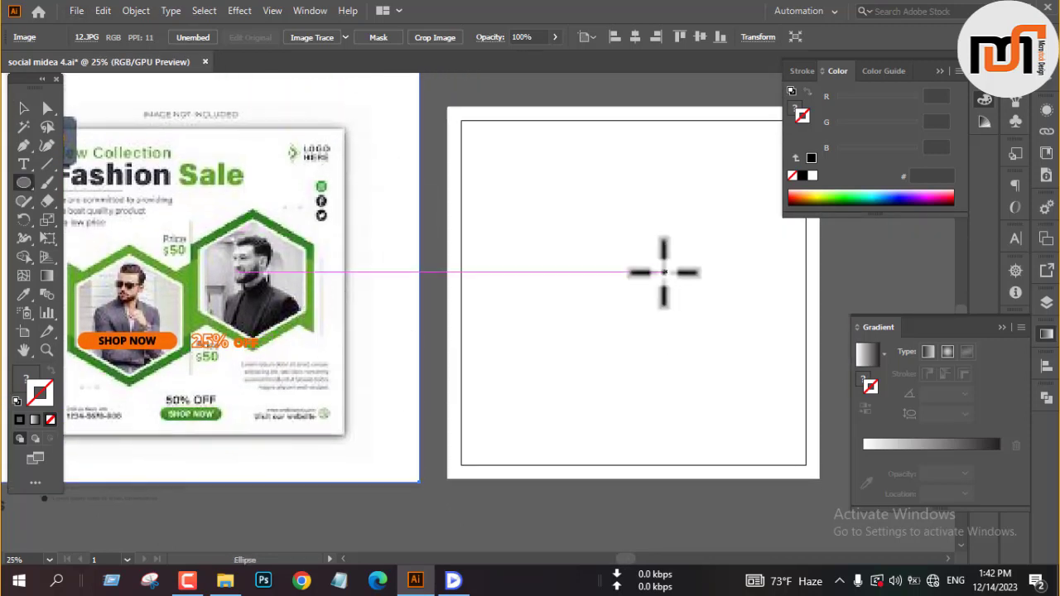
{"action": "left_click_drag", "start_coordinate": [644, 235], "coordinate": [794, 387]}
{"action": "key", "text": "i"}
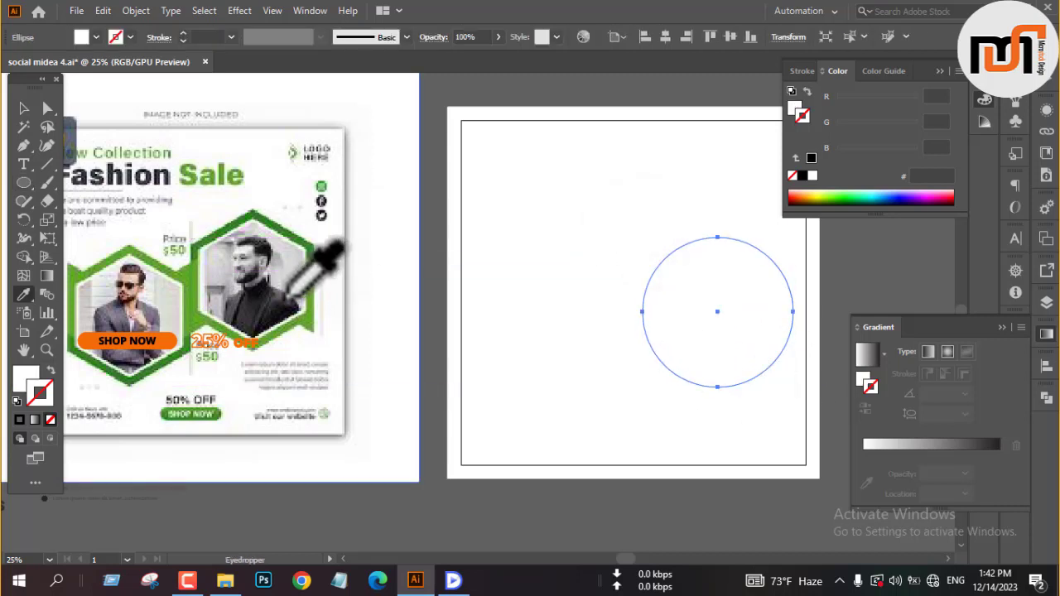
{"action": "left_click", "coordinate": [313, 291]}
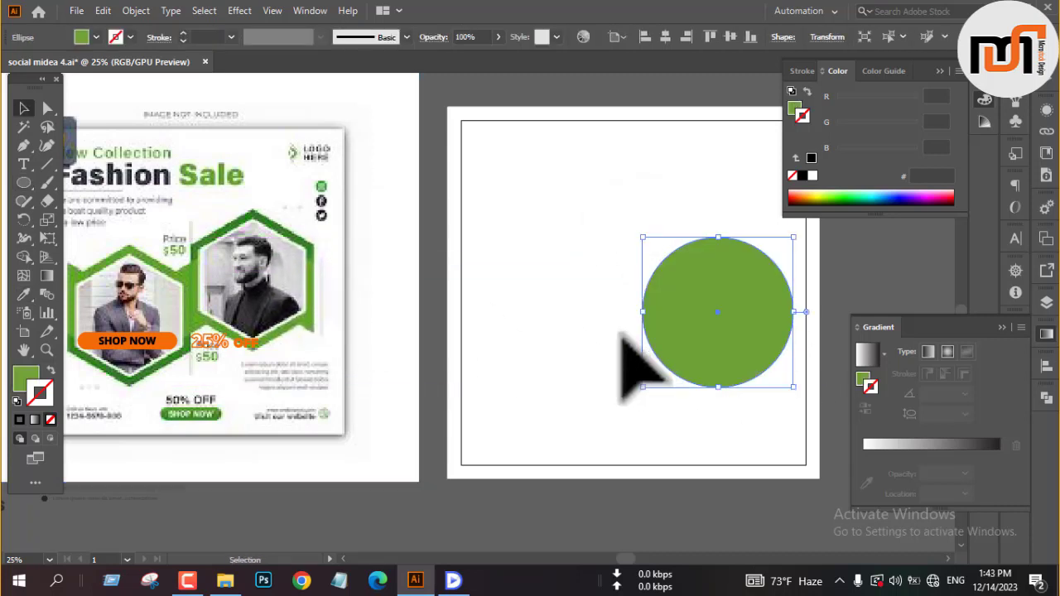
{"action": "left_click", "coordinate": [730, 36]}
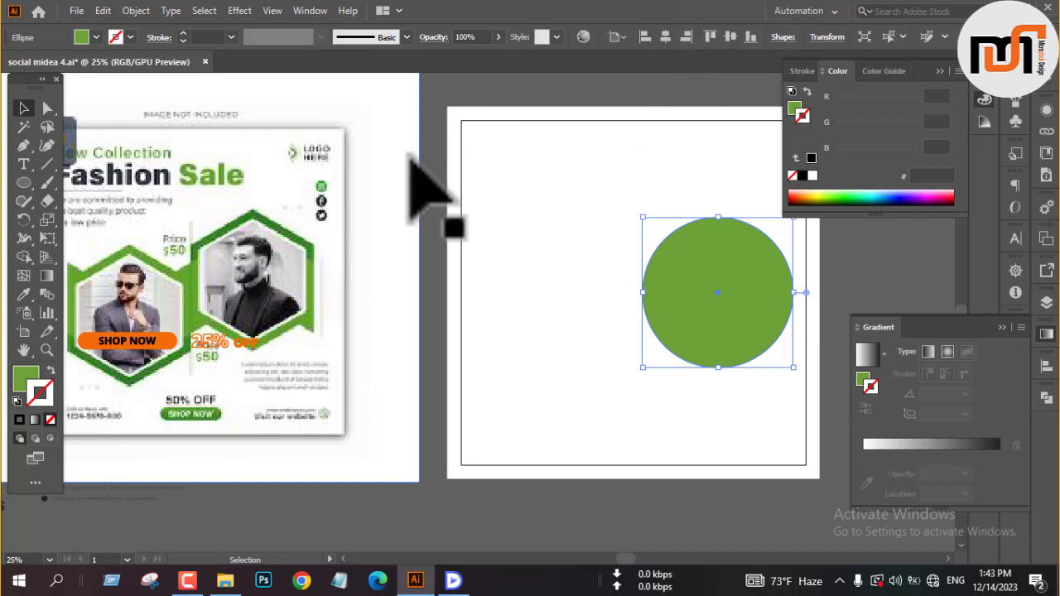
Step: Enlarge the green circle about its centre until it reaches the artboard's right edge, and place a copy in the left half
{"action": "scroll", "coordinate": [473, 237], "scroll_direction": "down", "scroll_amount": 1}
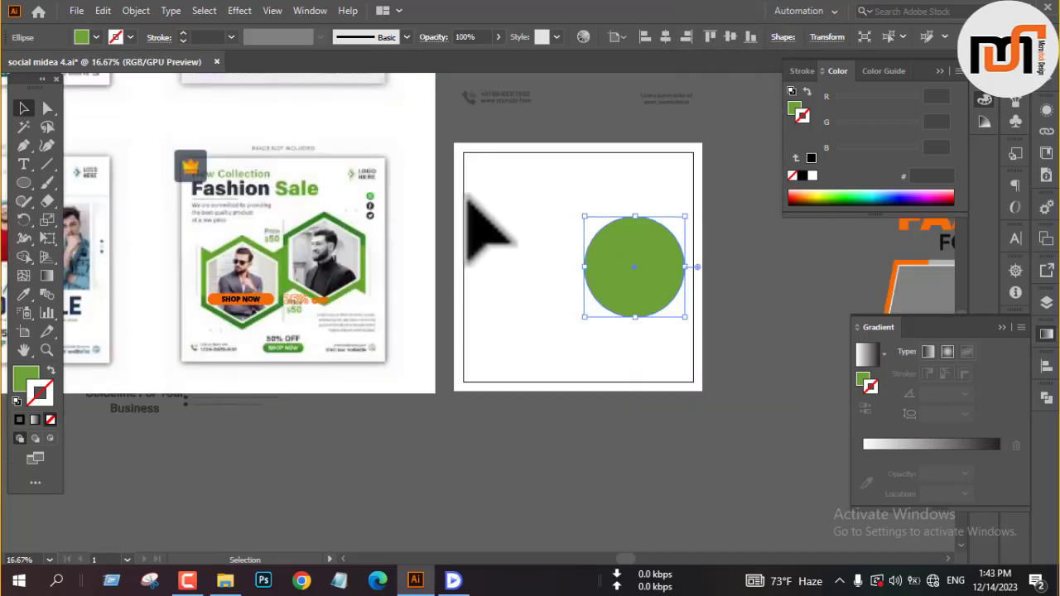
{"action": "left_click_drag", "start_coordinate": [685, 267], "coordinate": [700, 274]}
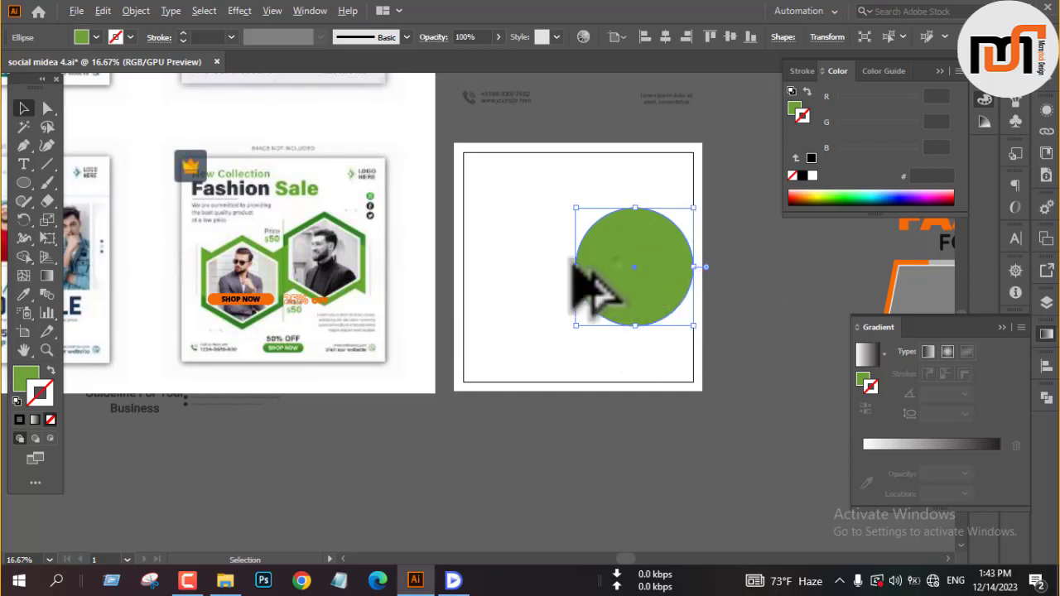
{"action": "left_click_drag", "start_coordinate": [584, 277], "coordinate": [511, 274]}
{"action": "left_click", "coordinate": [750, 300]}
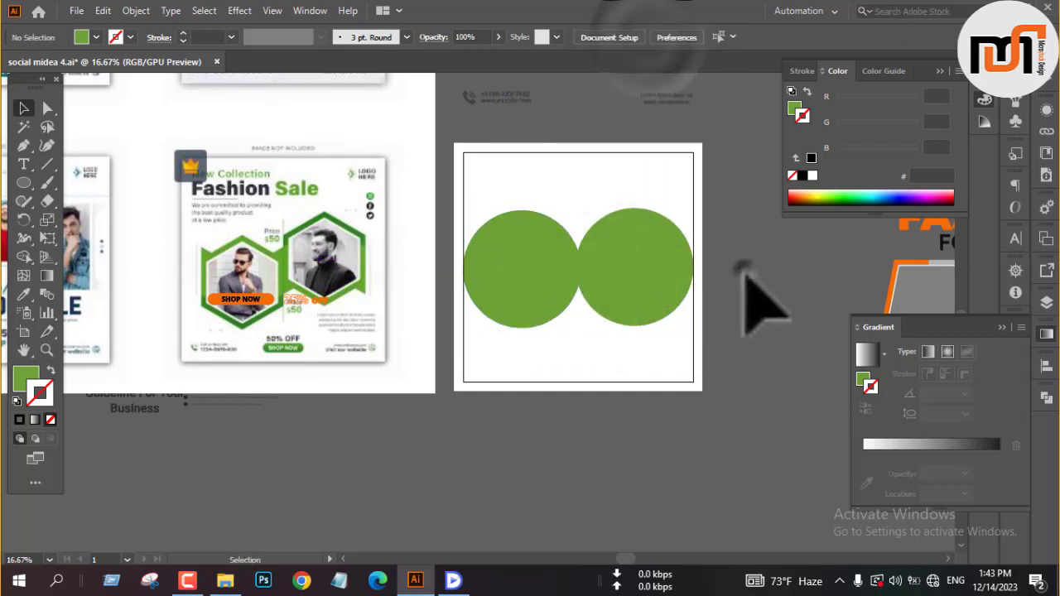
Step: Scale both green circles down together to about 1157 by 602 px overall
{"action": "left_click_drag", "start_coordinate": [572, 266], "coordinate": [586, 220]}
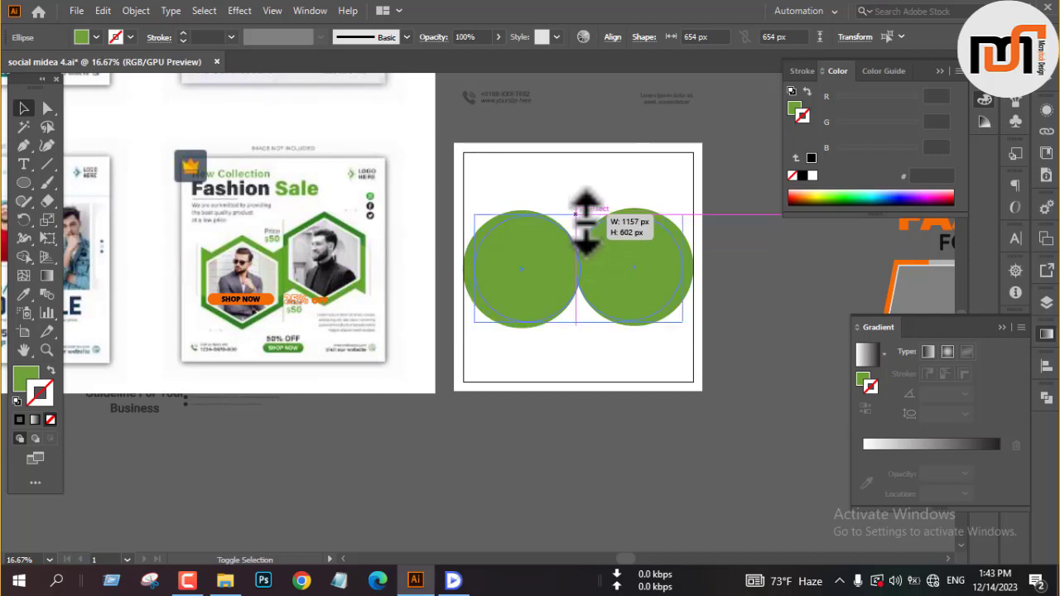
{"action": "left_click_drag", "start_coordinate": [586, 222], "coordinate": [585, 223]}
{"action": "left_click", "coordinate": [726, 238]}
Step: Align the right circle to the artboard's right edge and the left circle to its left edge
{"action": "left_click", "coordinate": [649, 270]}
{"action": "left_click", "coordinate": [688, 36]}
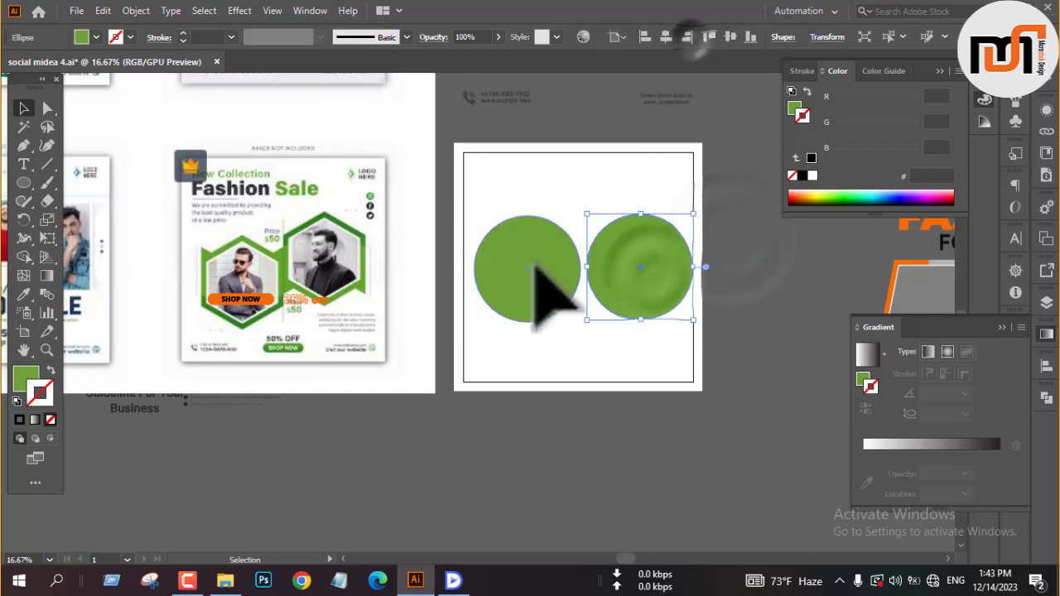
{"action": "left_click", "coordinate": [535, 267]}
{"action": "left_click", "coordinate": [645, 36]}
{"action": "left_click", "coordinate": [734, 252]}
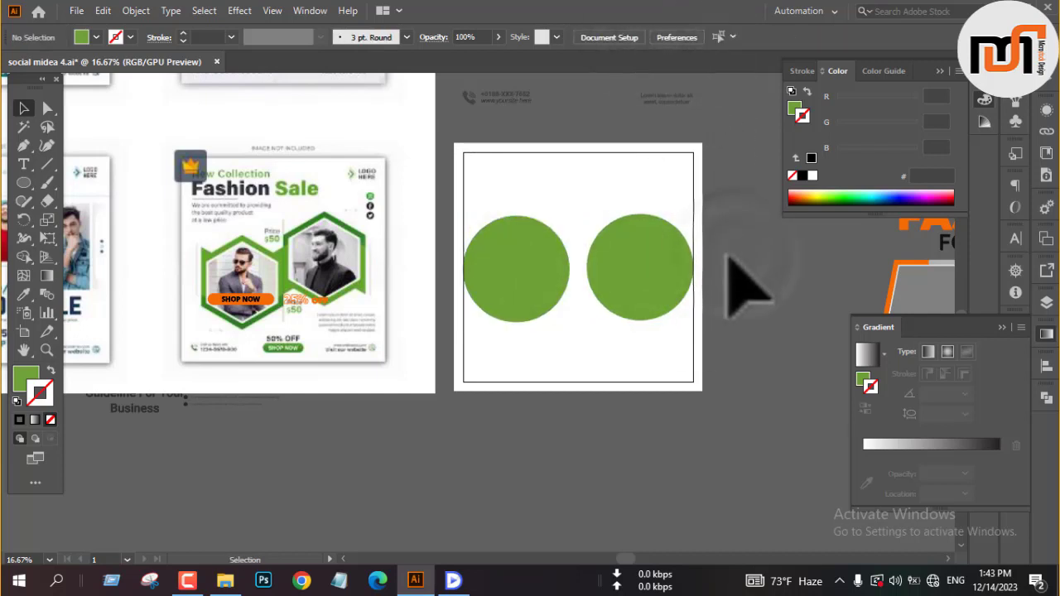
Step: Offset the right circle's path by 10 px with miter joins and fill the new outer circle light grey
{"action": "left_click", "coordinate": [663, 307]}
{"action": "key", "text": "ctrl+="}
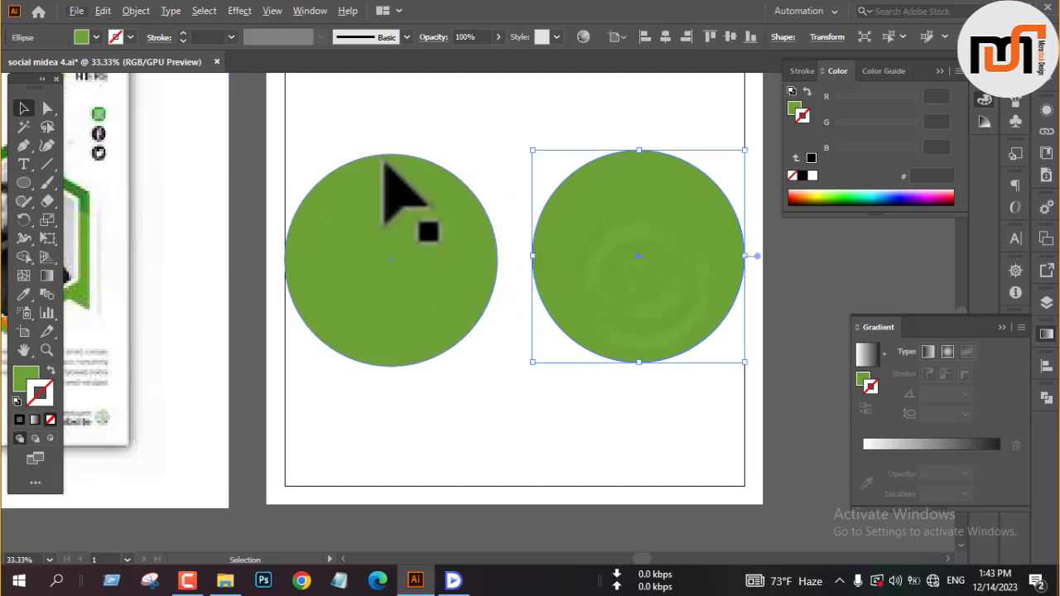
{"action": "left_click", "coordinate": [136, 10]}
{"action": "mouse_move", "coordinate": [199, 375]}
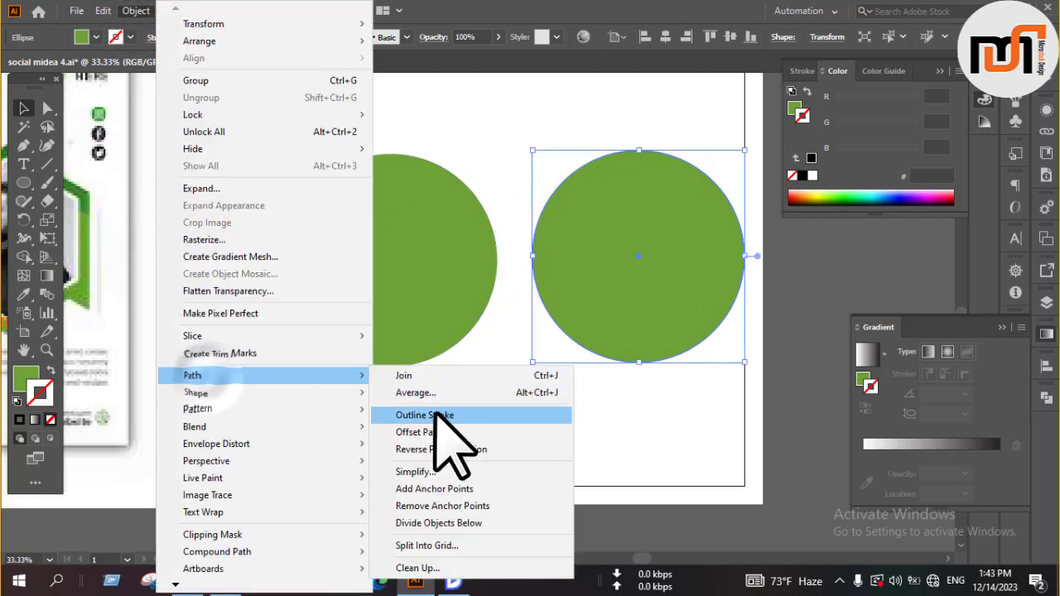
{"action": "left_click", "coordinate": [433, 432]}
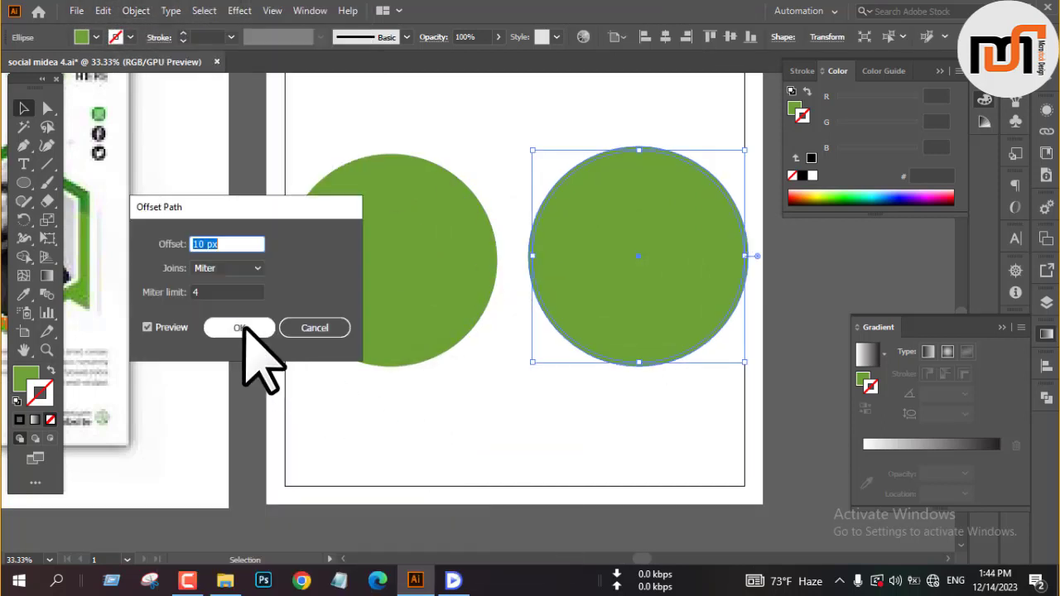
{"action": "left_click", "coordinate": [244, 328]}
{"action": "left_click", "coordinate": [96, 37]}
{"action": "left_click", "coordinate": [113, 100]}
{"action": "left_click", "coordinate": [202, 240]}
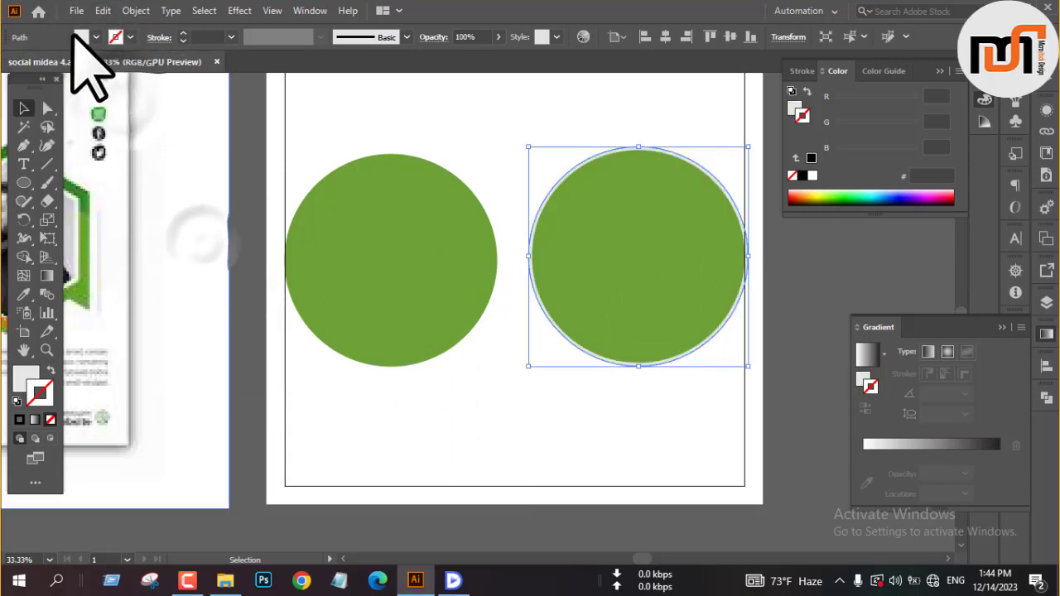
Step: Offset the light grey circle's path by 27 px and fill the new outer circle with the left circle's green
{"action": "left_click", "coordinate": [136, 10]}
{"action": "mouse_move", "coordinate": [190, 372]}
{"action": "left_click", "coordinate": [445, 429]}
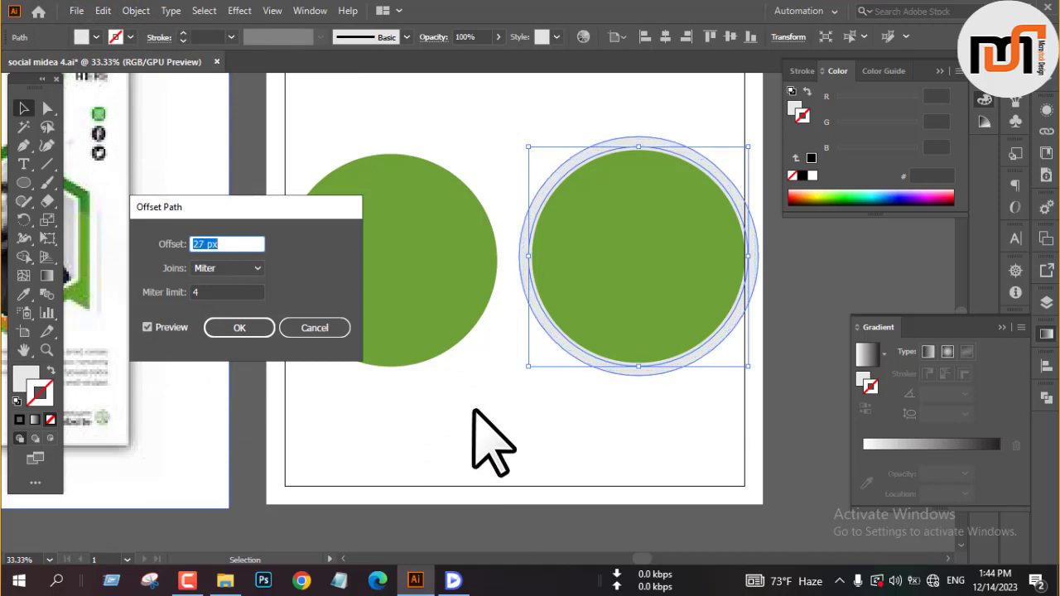
{"action": "left_click", "coordinate": [240, 328]}
{"action": "key", "text": "ctrl+minus"}
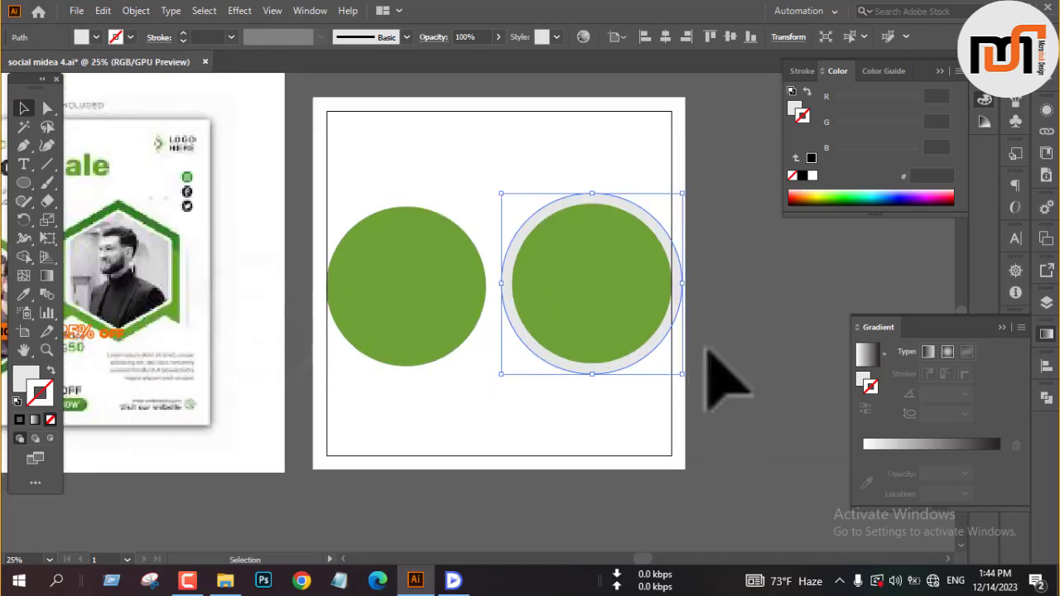
{"action": "key", "text": "i"}
{"action": "left_click", "coordinate": [409, 278]}
{"action": "key", "text": "v"}
{"action": "left_click", "coordinate": [737, 308]}
Step: Fill the innermost circle on the right with medium grey
{"action": "left_click", "coordinate": [614, 298]}
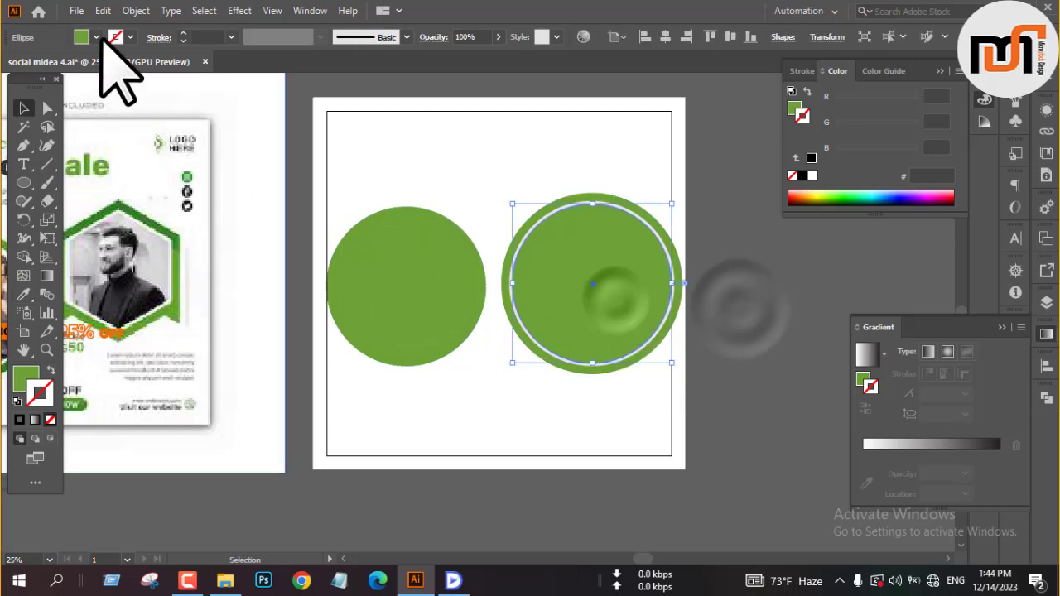
{"action": "left_click", "coordinate": [97, 37]}
{"action": "left_click", "coordinate": [130, 98]}
{"action": "left_click", "coordinate": [740, 320]}
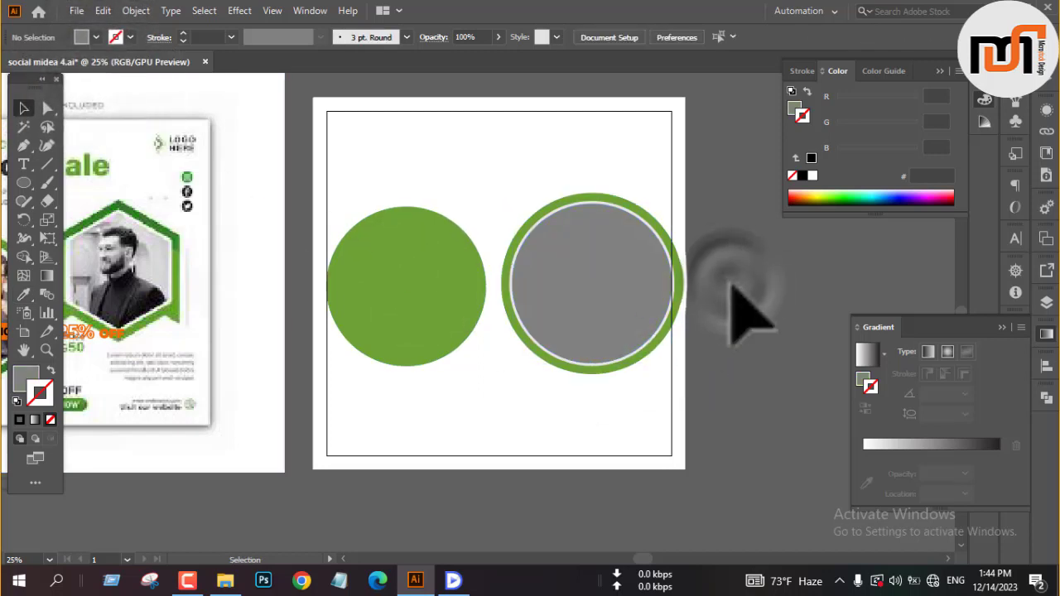
Step: Align all three concentric circles on the right to the artboard's right edge
{"action": "scroll", "coordinate": [662, 370], "scroll_direction": "down", "scroll_amount": 1}
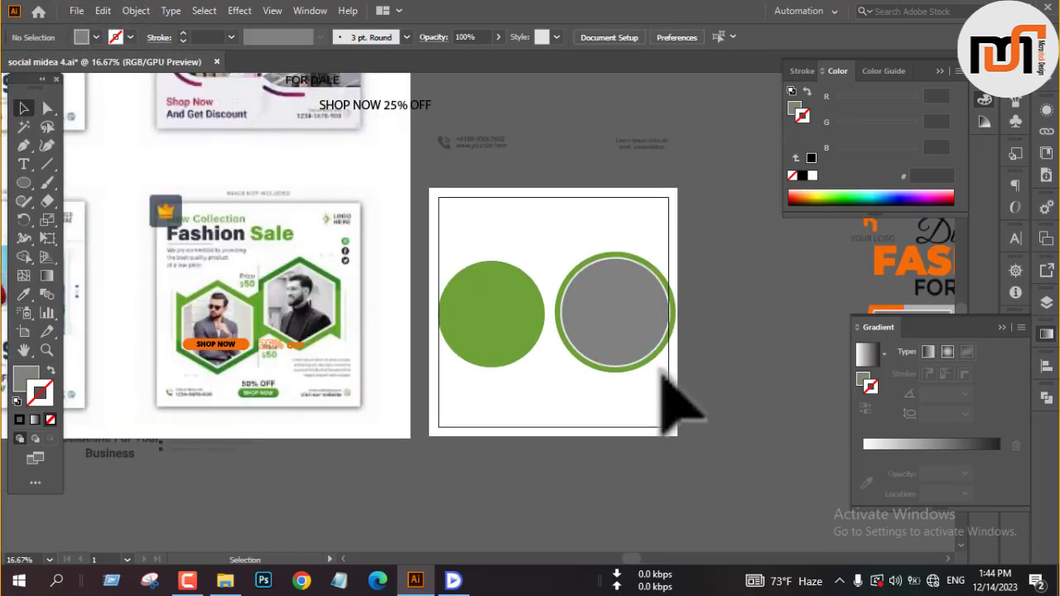
{"action": "scroll", "coordinate": [673, 365], "scroll_direction": "up", "scroll_amount": 3}
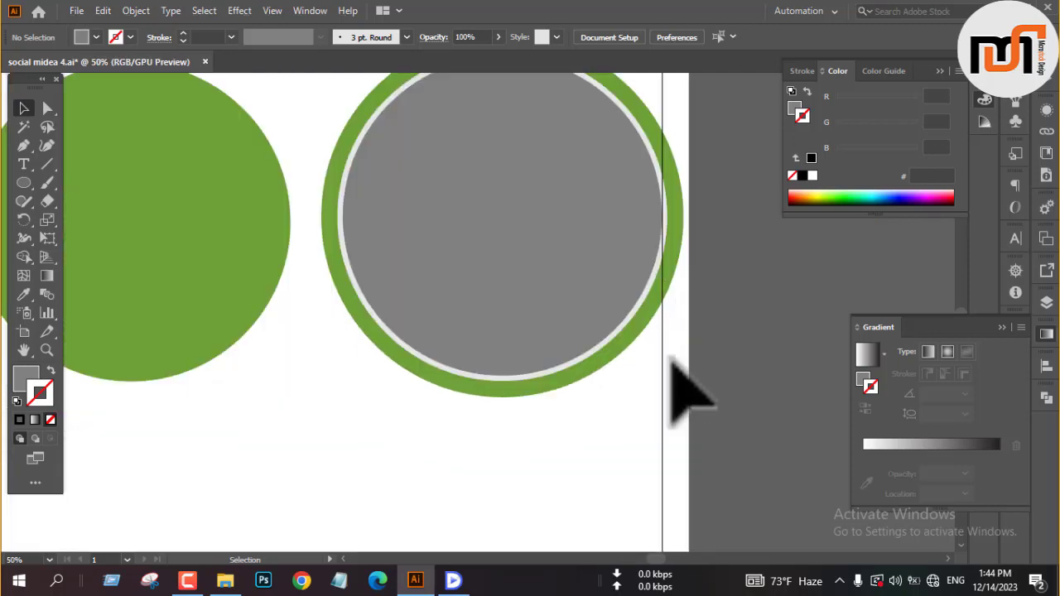
{"action": "scroll", "coordinate": [670, 367], "scroll_direction": "down", "scroll_amount": 1}
{"action": "left_click", "coordinate": [543, 282]}
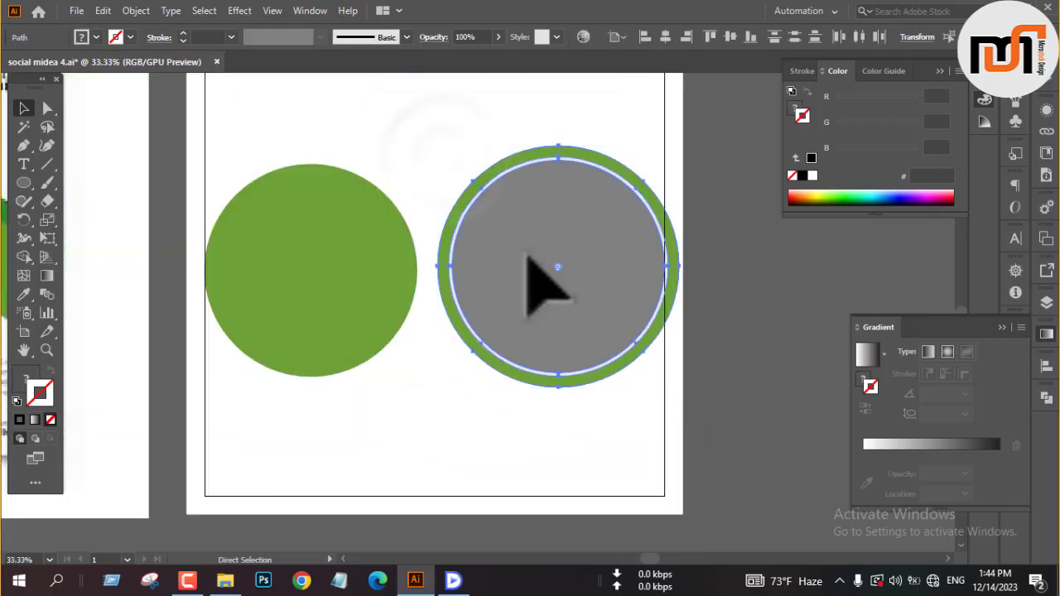
{"action": "left_click", "coordinate": [686, 36]}
{"action": "left_click", "coordinate": [728, 321]}
Step: Draw a narrow vertical rectangle over the ringed circle's right side at the artboard edge and fill it with the ring's green
{"action": "key", "text": "m"}
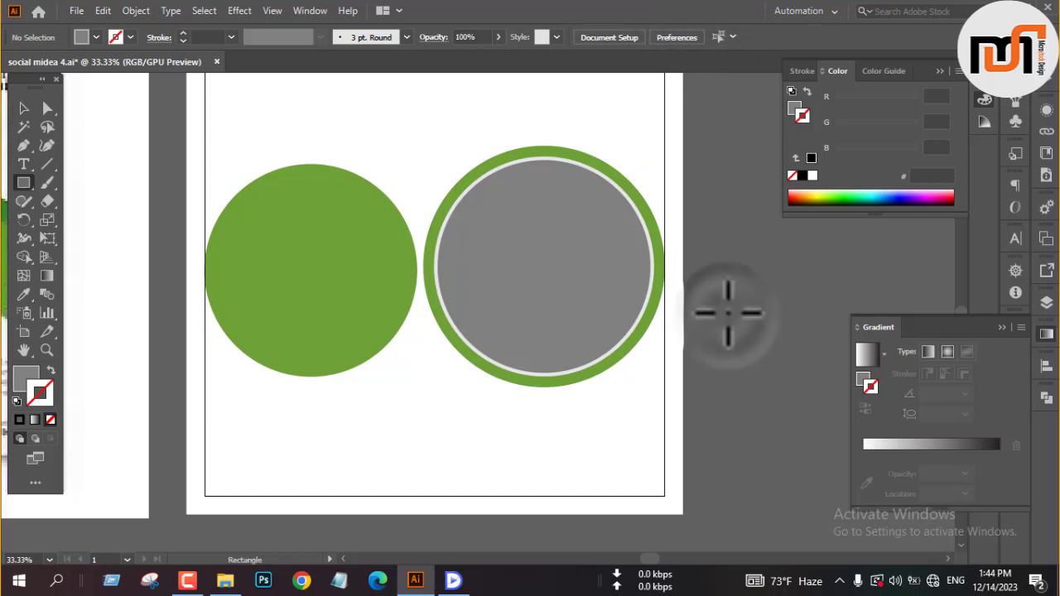
{"action": "scroll", "coordinate": [728, 313], "scroll_direction": "down", "scroll_amount": 3}
{"action": "scroll", "coordinate": [678, 270], "scroll_direction": "up", "scroll_amount": 1}
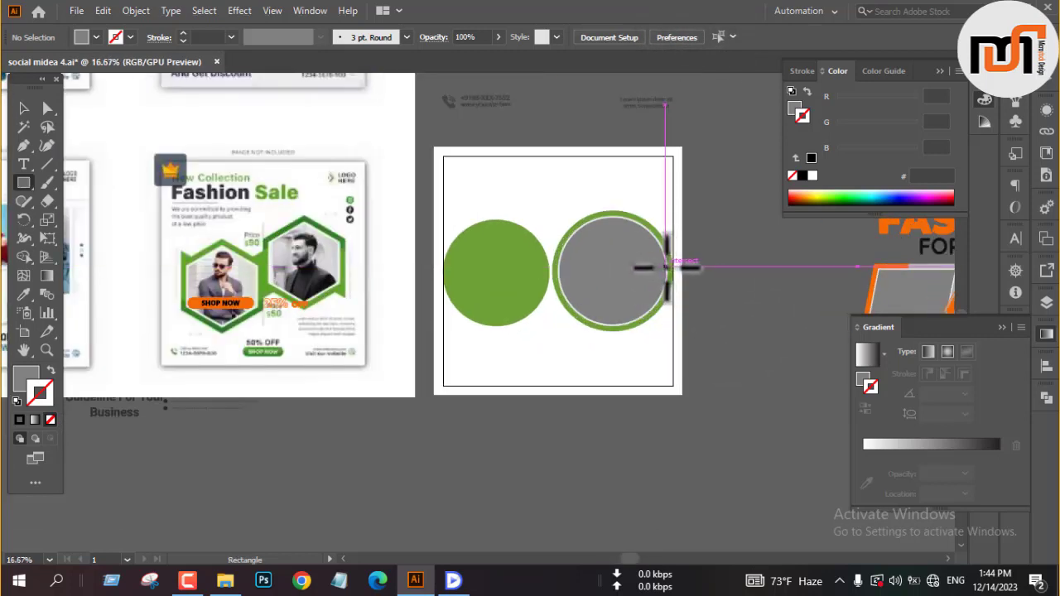
{"action": "left_click_drag", "start_coordinate": [677, 218], "coordinate": [664, 326]}
{"action": "key", "text": "v"}
{"action": "scroll", "coordinate": [653, 327], "scroll_direction": "up", "scroll_amount": 2}
{"action": "key", "text": "i"}
{"action": "left_click", "coordinate": [636, 306]}
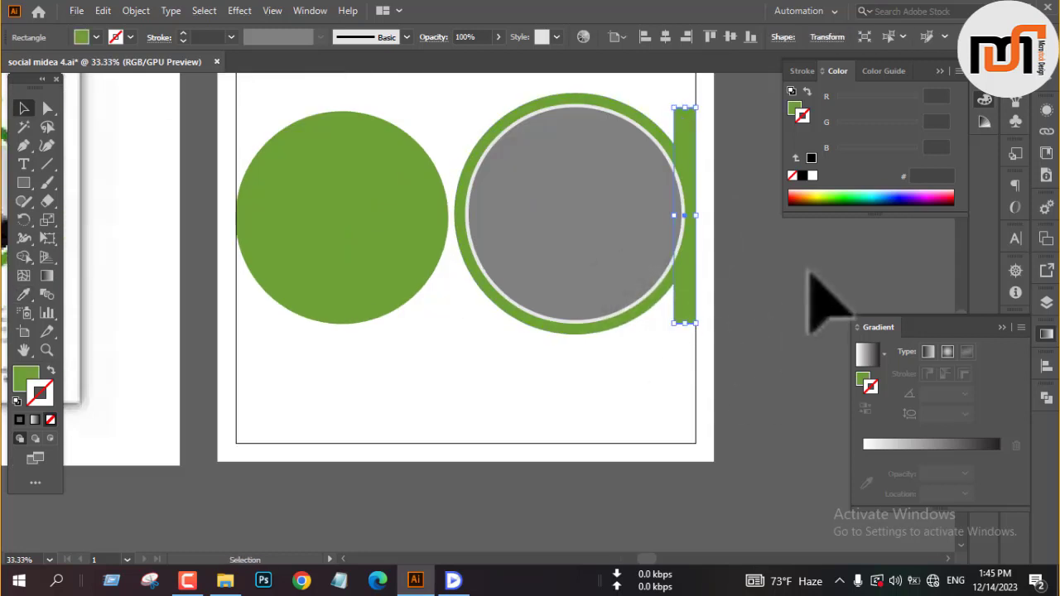
Step: Centre the narrow green rectangle vertically on the artboard
{"action": "scroll", "coordinate": [694, 313], "scroll_direction": "up", "scroll_amount": 1}
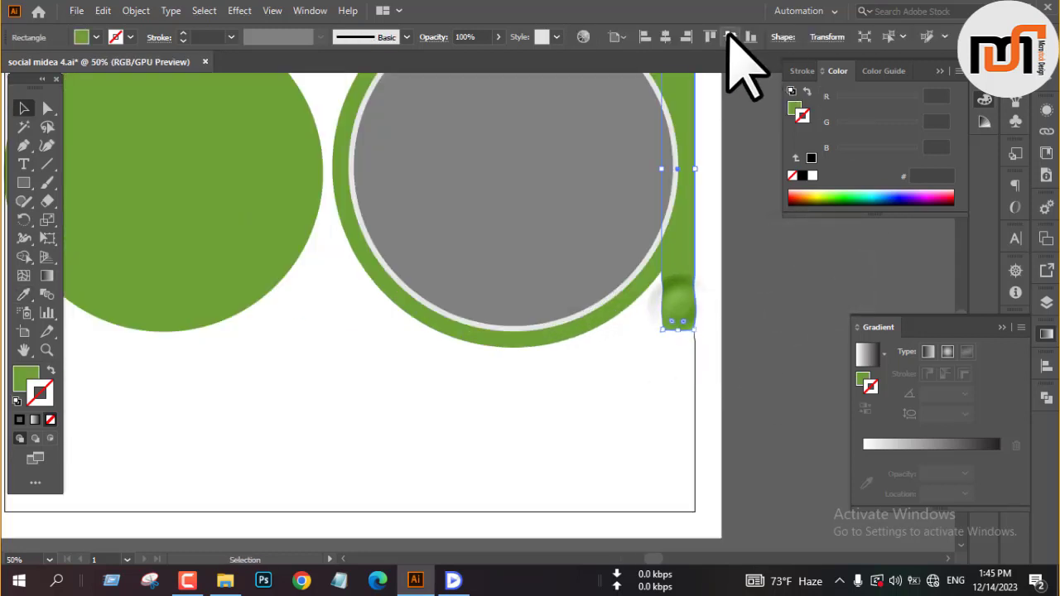
{"action": "left_click", "coordinate": [730, 36]}
{"action": "scroll", "coordinate": [683, 331], "scroll_direction": "up", "scroll_amount": 5}
{"action": "scroll", "coordinate": [681, 331], "scroll_direction": "down", "scroll_amount": 4}
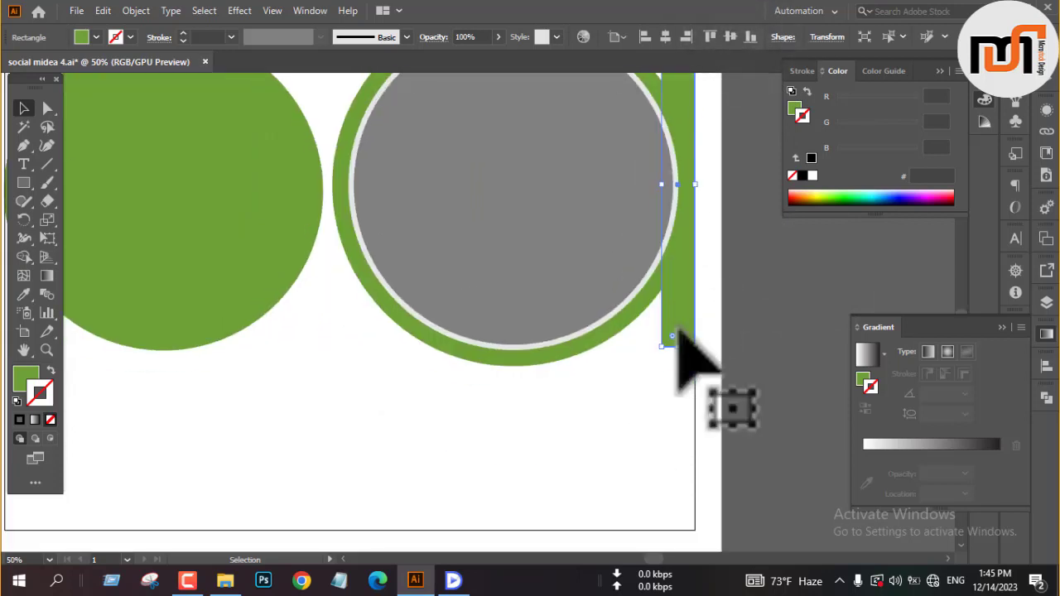
{"action": "scroll", "coordinate": [679, 338], "scroll_direction": "down", "scroll_amount": 1}
{"action": "scroll", "coordinate": [679, 338], "scroll_direction": "up", "scroll_amount": 1}
{"action": "scroll", "coordinate": [680, 339], "scroll_direction": "down", "scroll_amount": 2}
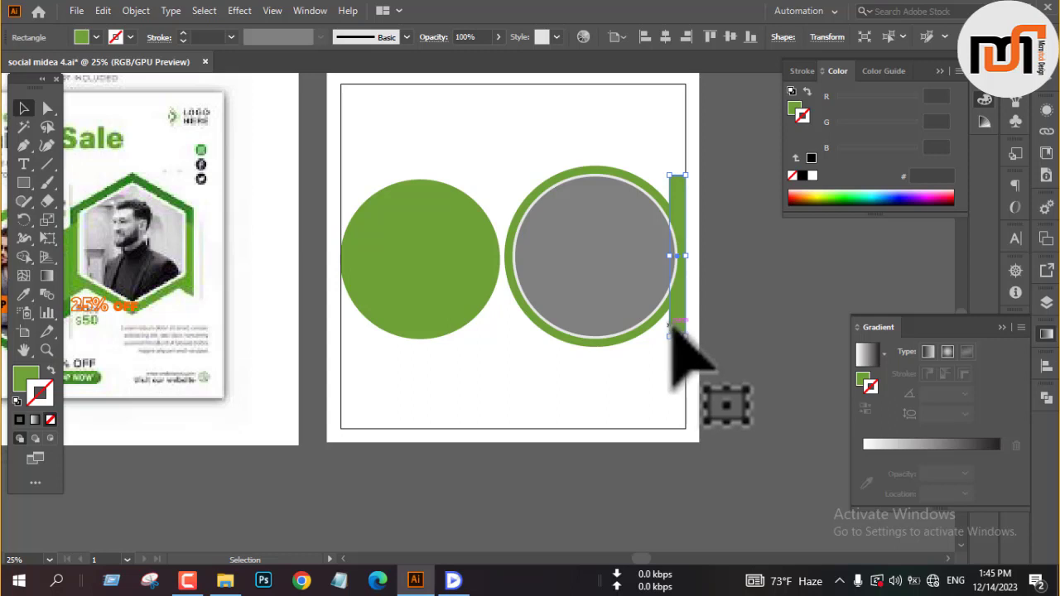
Step: Raise the lower inner corner anchor of the narrow green rectangle to cut its bottom end at a slant
{"action": "scroll", "coordinate": [655, 348], "scroll_direction": "up", "scroll_amount": 2}
{"action": "left_click", "coordinate": [685, 334]}
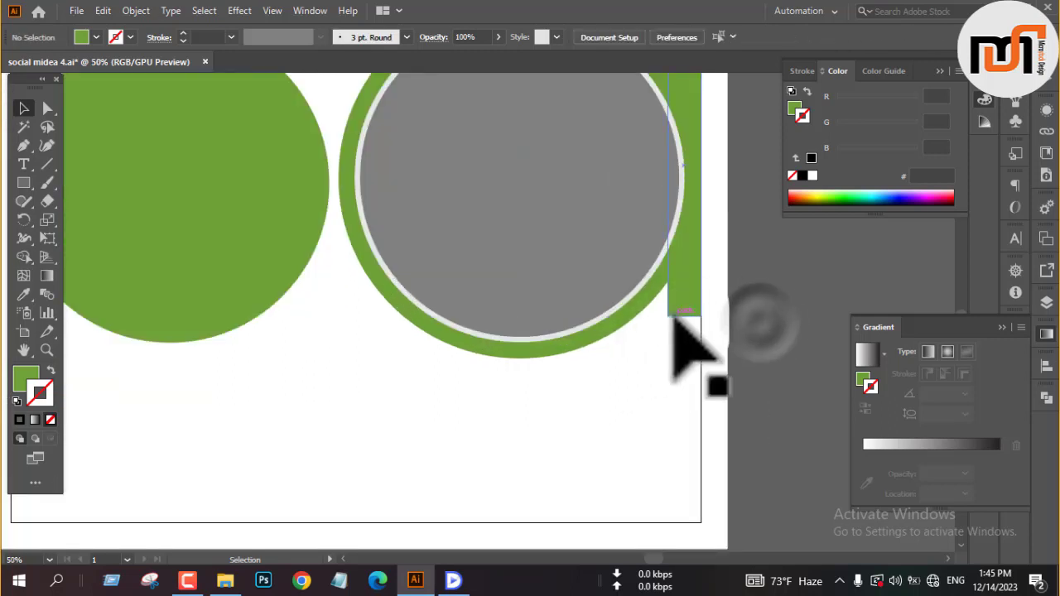
{"action": "left_click", "coordinate": [672, 313]}
{"action": "key", "text": "a"}
{"action": "left_click", "coordinate": [763, 322]}
{"action": "left_click_drag", "start_coordinate": [667, 315], "coordinate": [668, 282]}
{"action": "left_click", "coordinate": [745, 273]}
{"action": "scroll", "coordinate": [641, 401], "scroll_direction": "down", "scroll_amount": 1}
{"action": "scroll", "coordinate": [639, 399], "scroll_direction": "down", "scroll_amount": 1}
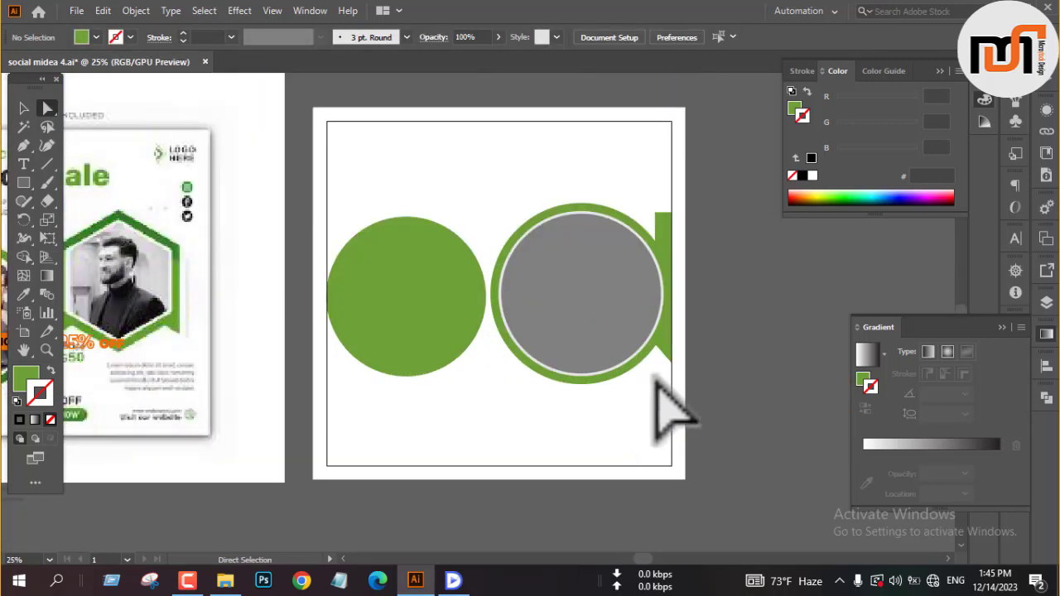
Step: Draw a small closed triangle with the Pen tool from the strip's lower tip, extending inward beneath its slanted edge
{"action": "scroll", "coordinate": [663, 369], "scroll_direction": "up", "scroll_amount": 3}
{"action": "key", "text": "p"}
{"action": "scroll", "coordinate": [679, 373], "scroll_direction": "up", "scroll_amount": 3}
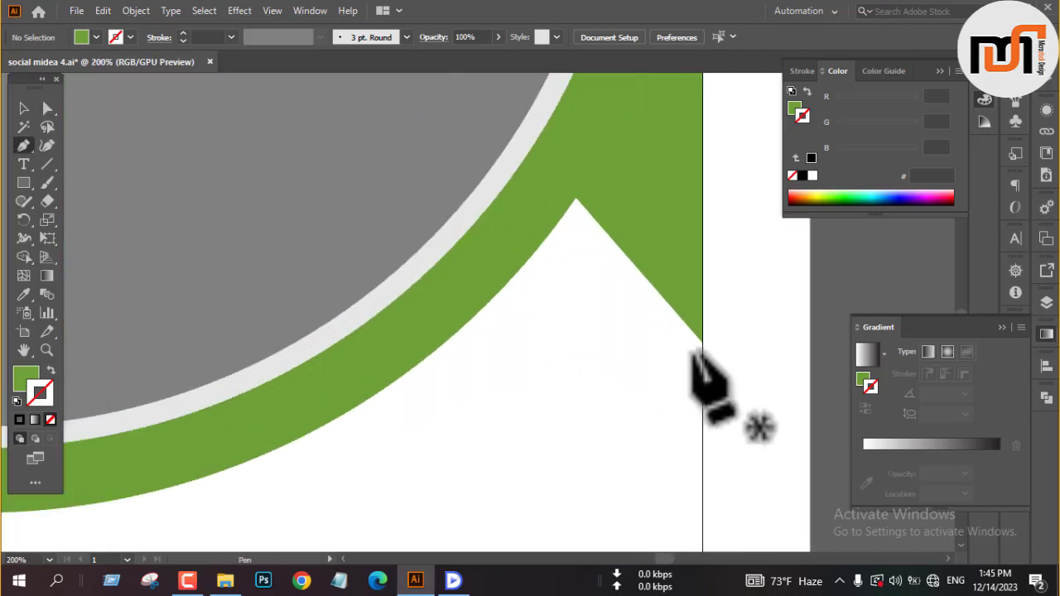
{"action": "left_click", "coordinate": [703, 341]}
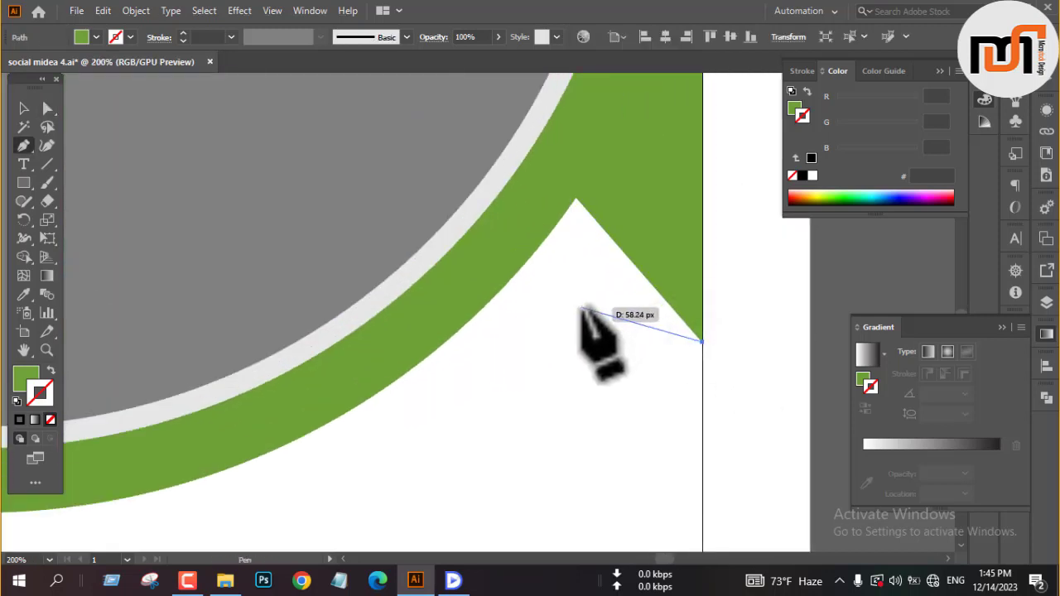
{"action": "left_click", "coordinate": [542, 288]}
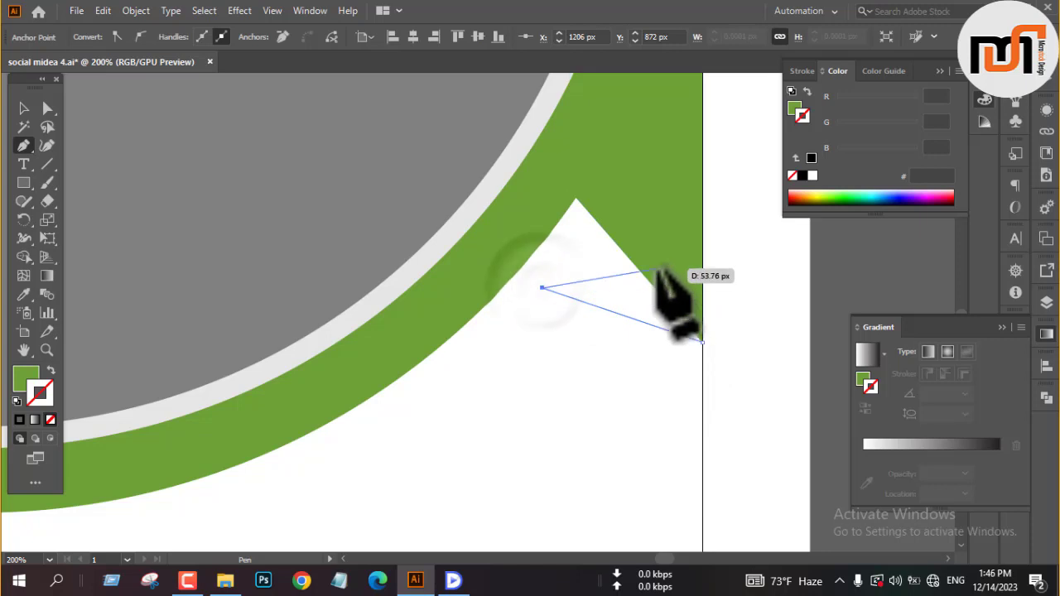
{"action": "left_click", "coordinate": [652, 246]}
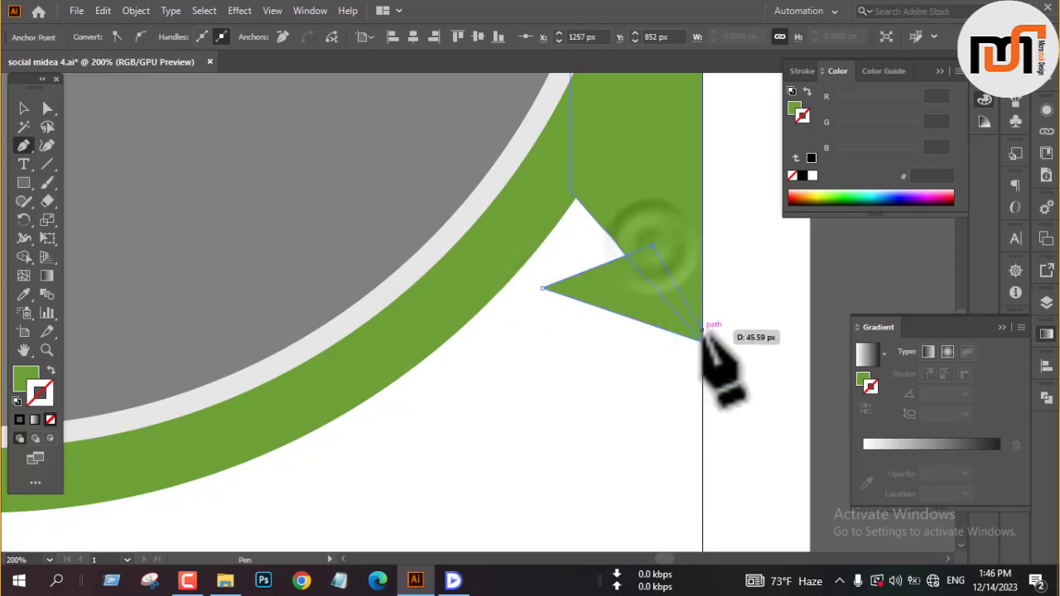
{"action": "left_click", "coordinate": [703, 341]}
{"action": "key", "text": "v"}
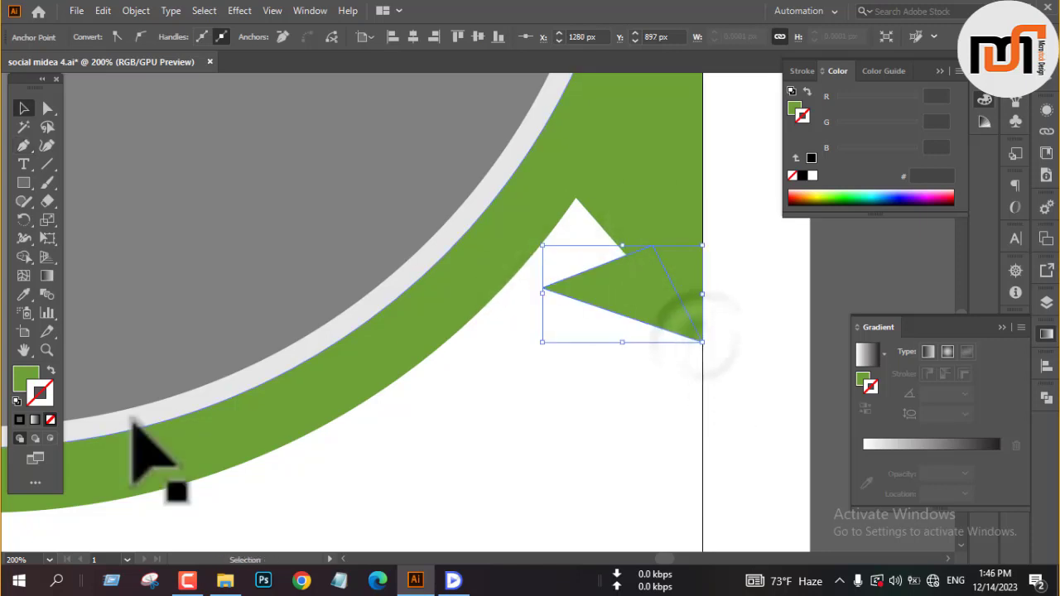
{"action": "left_click", "coordinate": [453, 580]}
{"action": "left_click", "coordinate": [79, 106]}
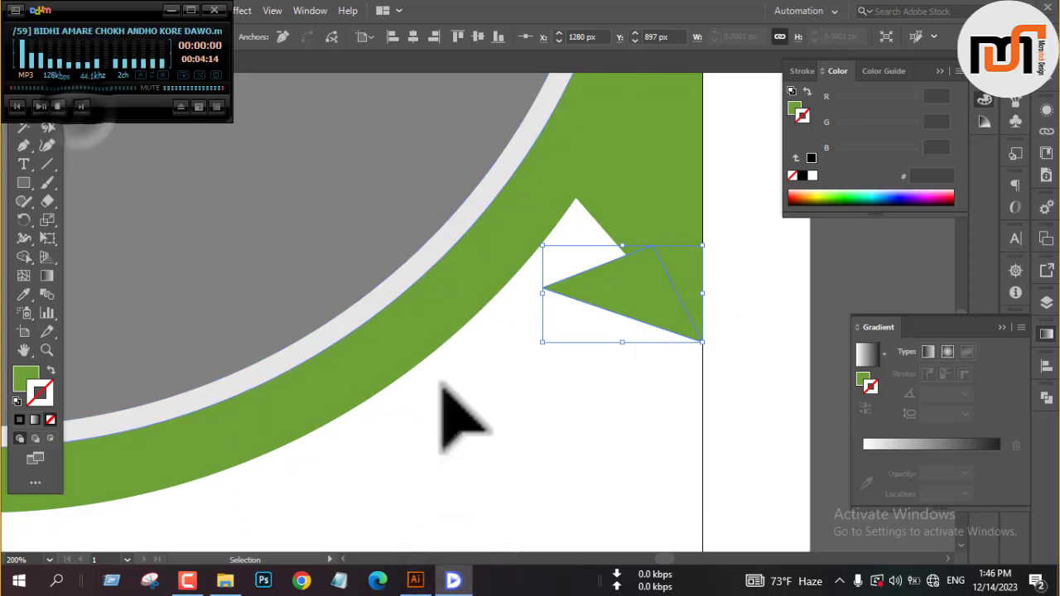
Step: Fill the small triangle with the darker green 508906
{"action": "left_click", "coordinate": [600, 305]}
{"action": "double_click", "coordinate": [20, 377]}
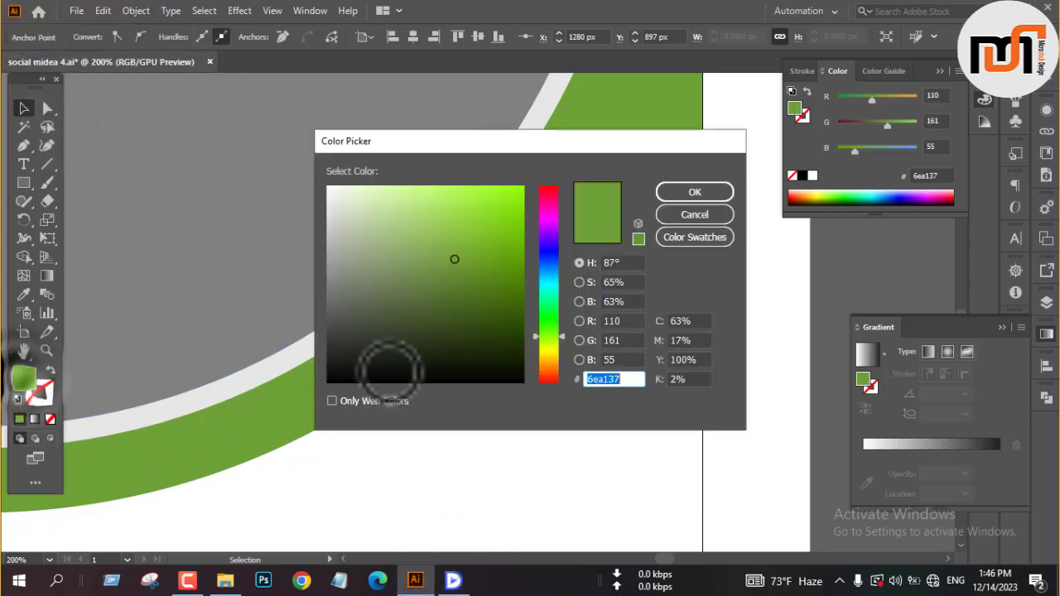
{"action": "left_click", "coordinate": [673, 197]}
{"action": "key", "text": "ctrl"}
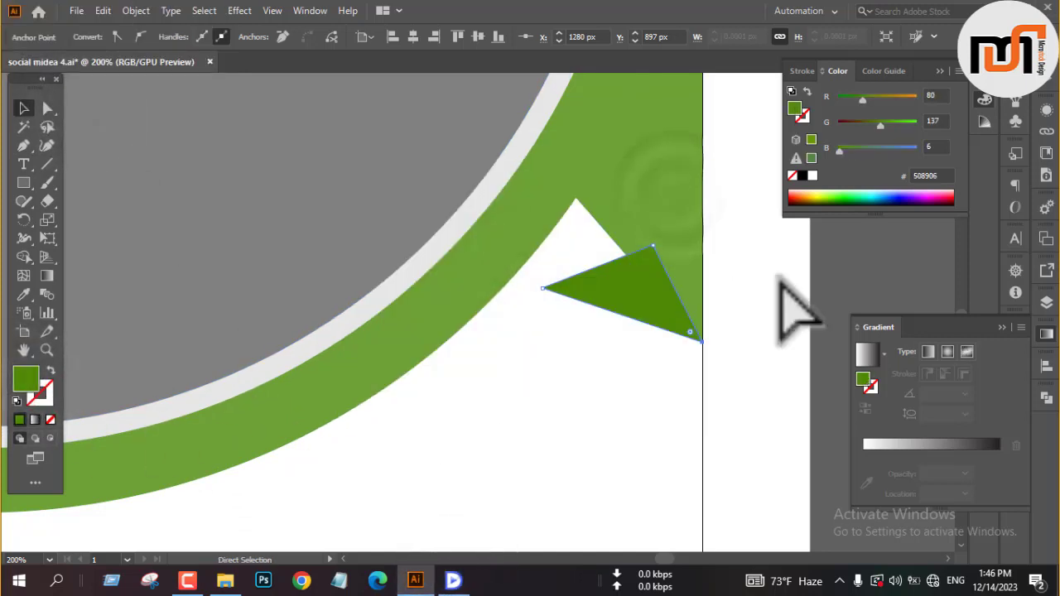
Step: Bend the dark green triangle's lower edge into a curve with the Anchor Point tool to form a ribbon fold
{"action": "key", "text": "shift+c"}
{"action": "left_click_drag", "start_coordinate": [597, 266], "coordinate": [604, 333]}
{"action": "key", "text": "v"}
{"action": "left_click", "coordinate": [777, 251]}
{"action": "scroll", "coordinate": [555, 342], "scroll_direction": "down", "scroll_amount": 4}
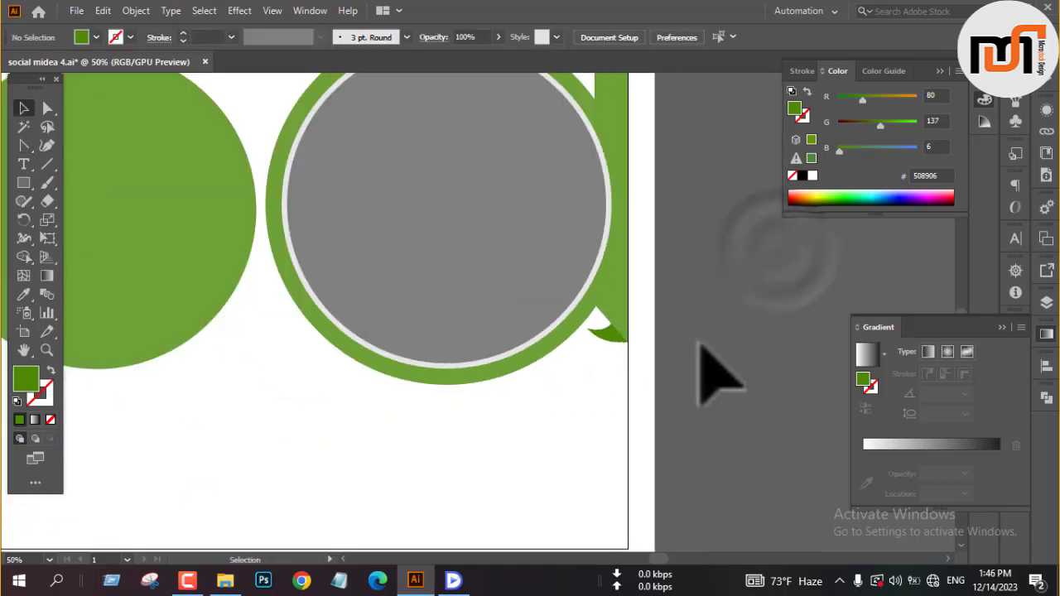
Step: Try to shorten the green strip from its top edge
{"action": "scroll", "coordinate": [721, 375], "scroll_direction": "up", "scroll_amount": 3}
{"action": "scroll", "coordinate": [714, 373], "scroll_direction": "up", "scroll_amount": 1}
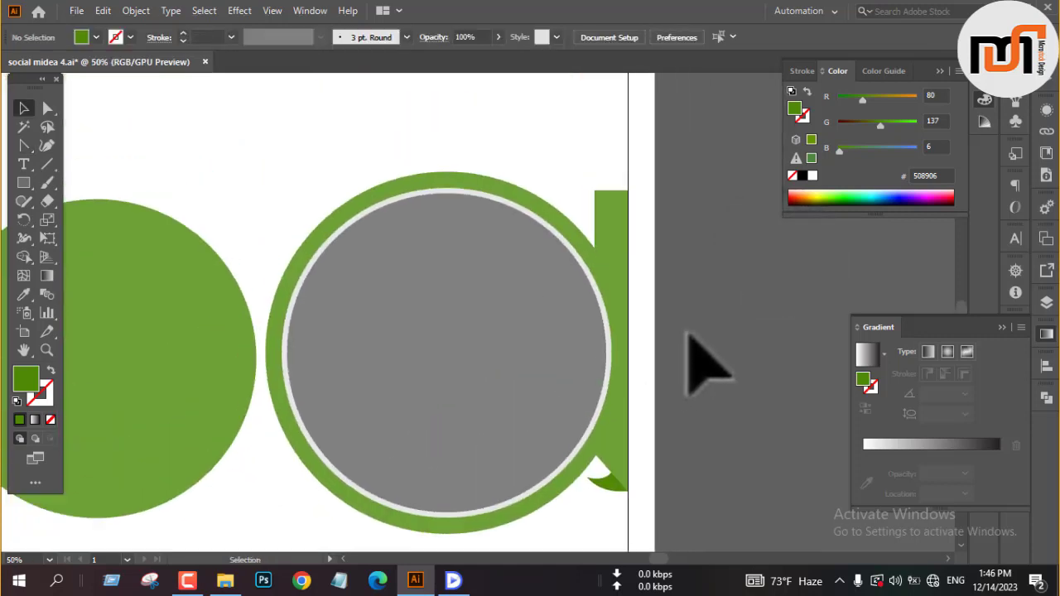
{"action": "left_click", "coordinate": [615, 215]}
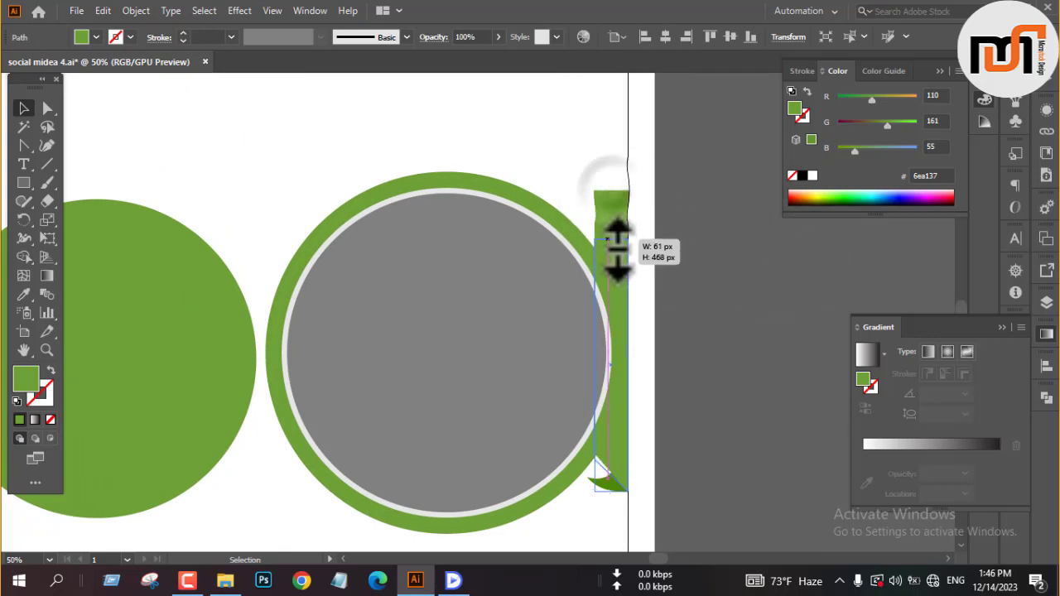
{"action": "left_click", "coordinate": [671, 241]}
Step: Add an anchor point on each long side of the green strip, level with where it meets the ring
{"action": "scroll", "coordinate": [604, 245], "scroll_direction": "up", "scroll_amount": 1}
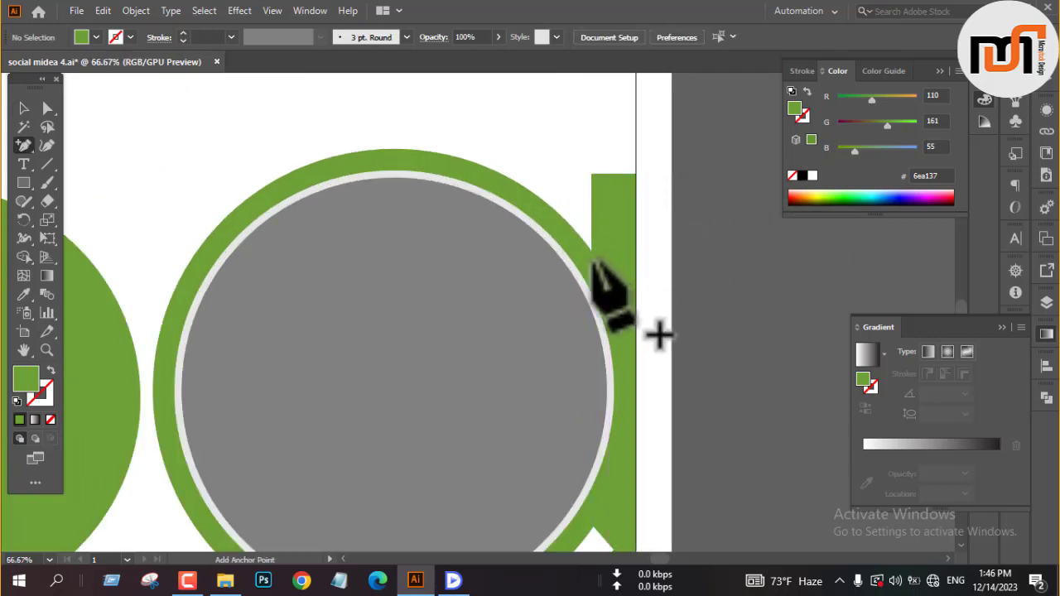
{"action": "left_click", "coordinate": [595, 265]}
{"action": "left_click", "coordinate": [645, 312]}
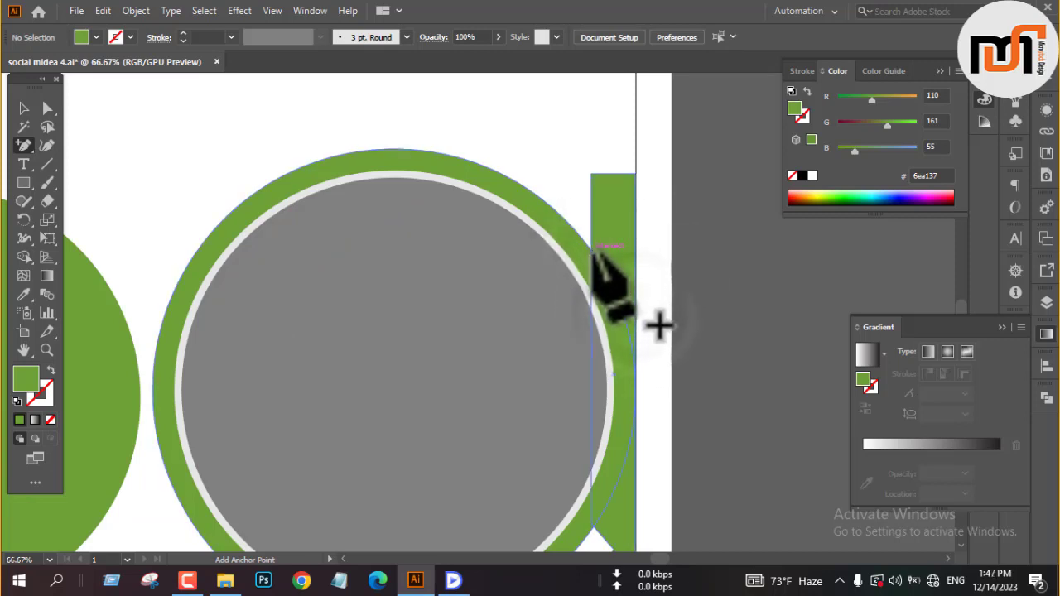
{"action": "left_click", "coordinate": [593, 245]}
{"action": "left_click", "coordinate": [636, 243]}
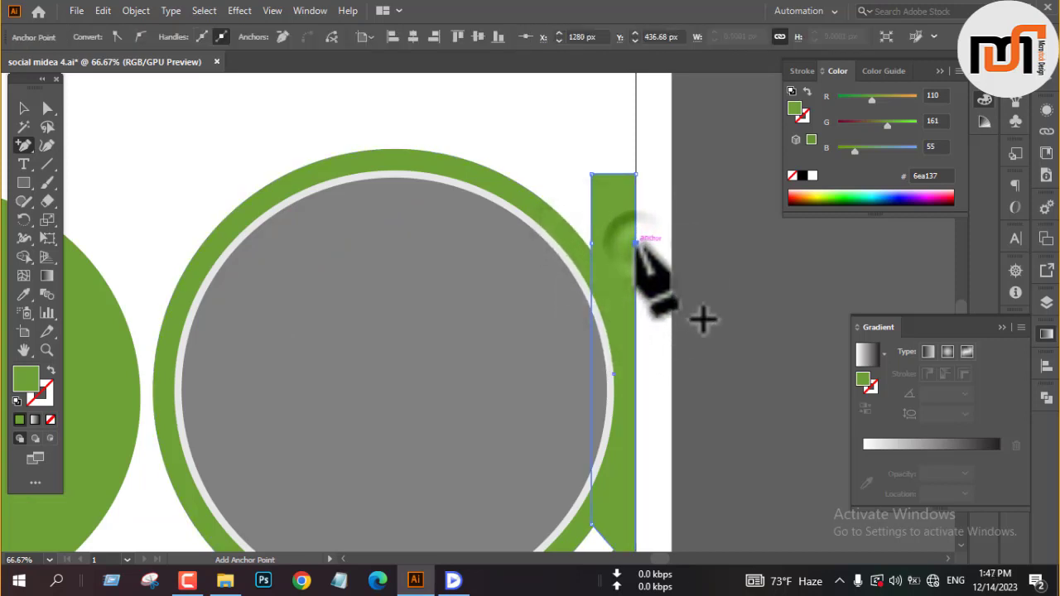
Step: Delete the green strip's two original top anchor points to shorten it down to the ring
{"action": "key", "text": "minus"}
{"action": "left_click", "coordinate": [636, 174]}
{"action": "left_click", "coordinate": [592, 174]}
{"action": "key", "text": "v"}
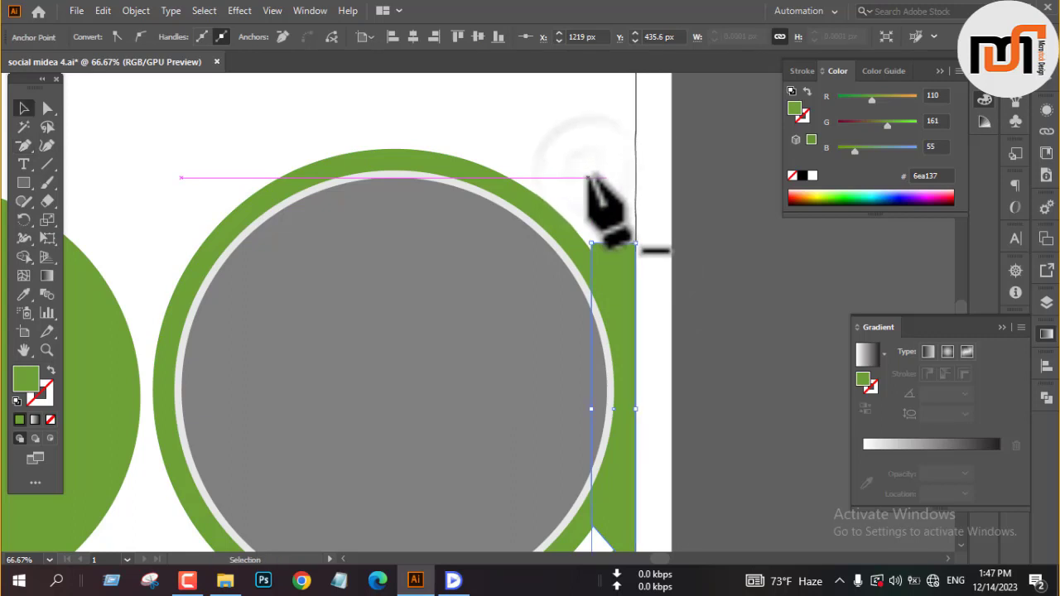
{"action": "key", "text": "ctrl+plus"}
{"action": "key", "text": "ctrl+minus"}
{"action": "key", "text": "ctrl+minus"}
{"action": "left_click", "coordinate": [684, 300]}
Step: Move the strip's upper inner corner onto the ring's outer edge and round its upper outer corner
{"action": "scroll", "coordinate": [571, 250], "scroll_direction": "up", "scroll_amount": 2}
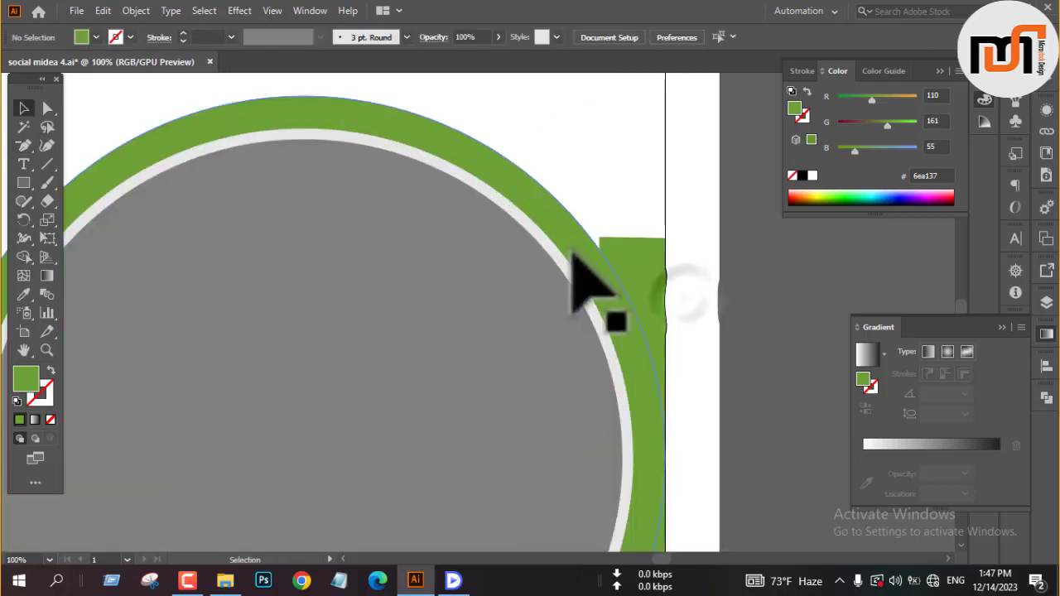
{"action": "key", "text": "a"}
{"action": "left_click_drag", "start_coordinate": [601, 239], "coordinate": [590, 238]}
{"action": "left_click", "coordinate": [762, 256]}
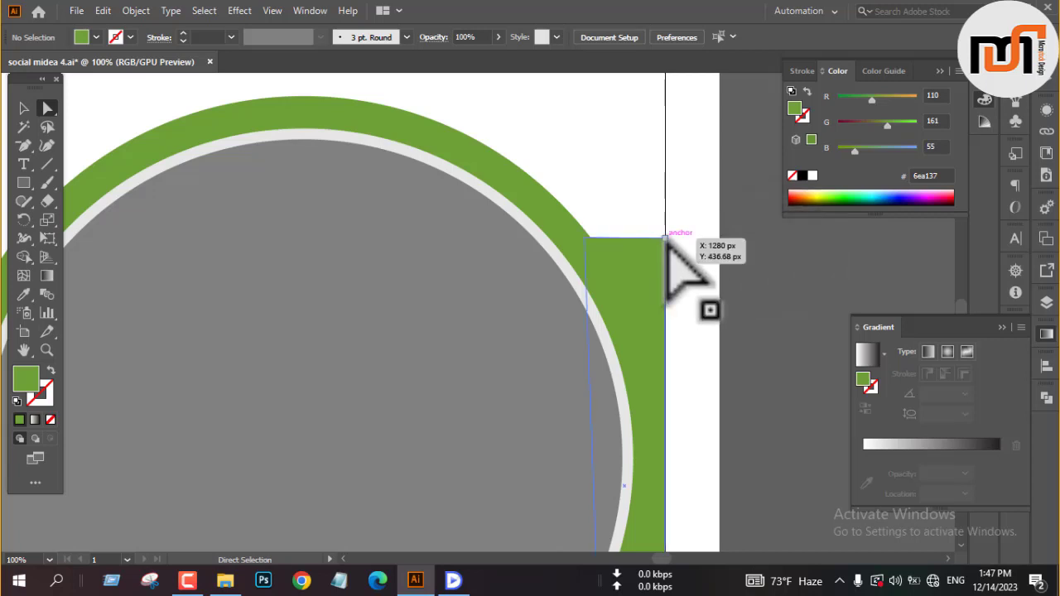
{"action": "left_click_drag", "start_coordinate": [655, 248], "coordinate": [592, 386]}
{"action": "left_click", "coordinate": [669, 254]}
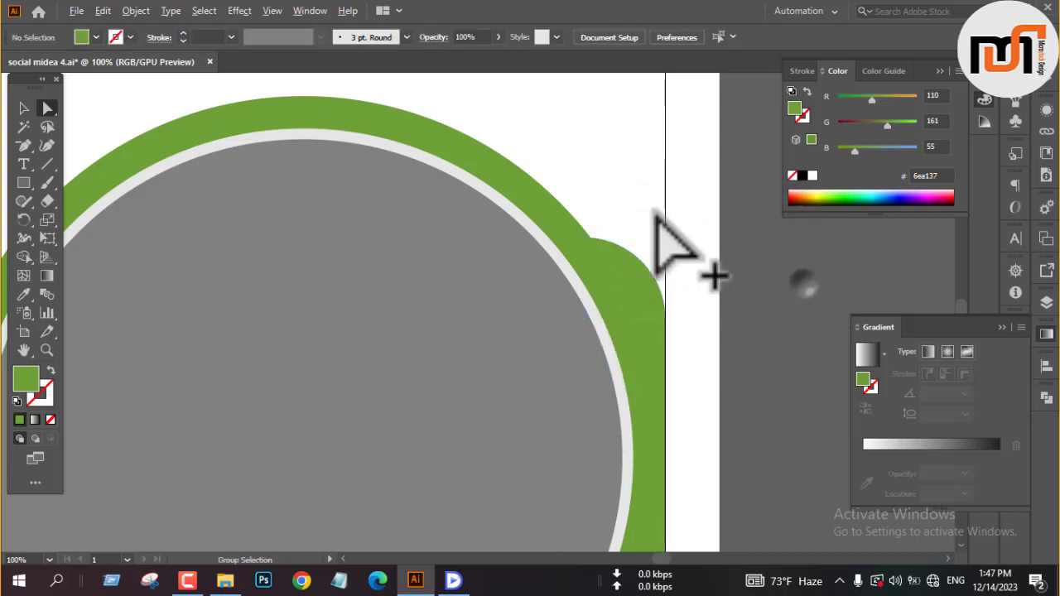
Step: Group the ringed circles with the green strip and delete the plain green circle beside them
{"action": "scroll", "coordinate": [729, 290], "scroll_direction": "down", "scroll_amount": 3}
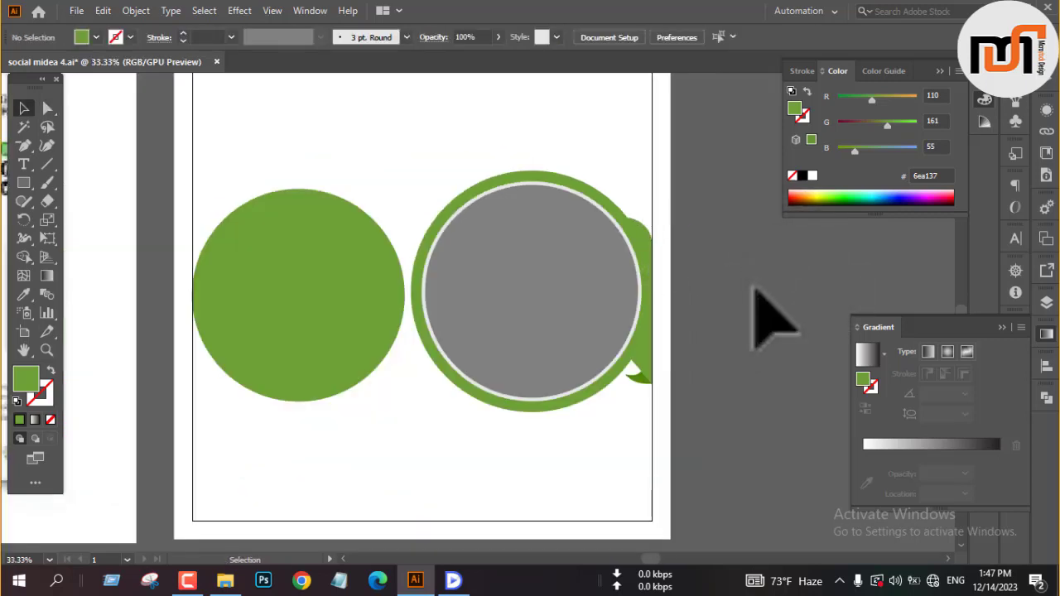
{"action": "scroll", "coordinate": [746, 288], "scroll_direction": "down", "scroll_amount": 2}
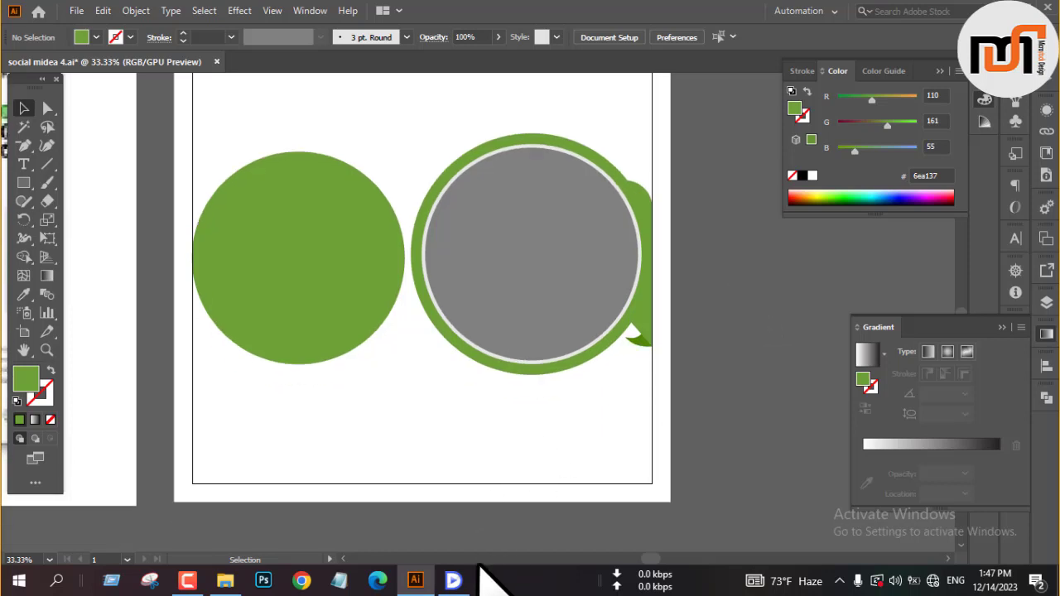
{"action": "scroll", "coordinate": [738, 332], "scroll_direction": "down", "scroll_amount": 2}
{"action": "scroll", "coordinate": [514, 357], "scroll_direction": "down", "scroll_amount": 1}
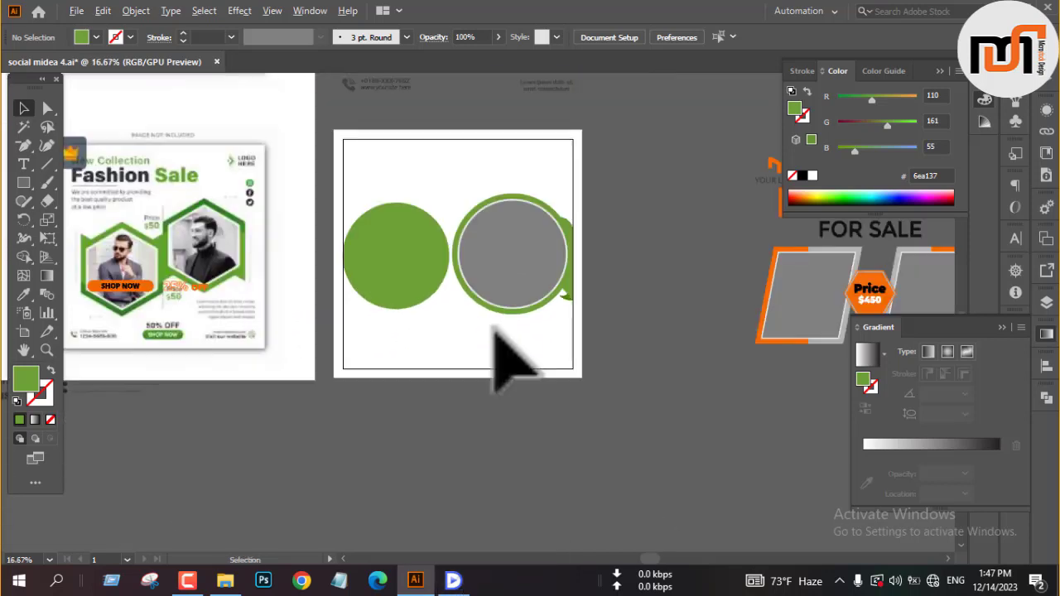
{"action": "scroll", "coordinate": [512, 357], "scroll_direction": "down", "scroll_amount": 2}
{"action": "scroll", "coordinate": [516, 359], "scroll_direction": "up", "scroll_amount": 1}
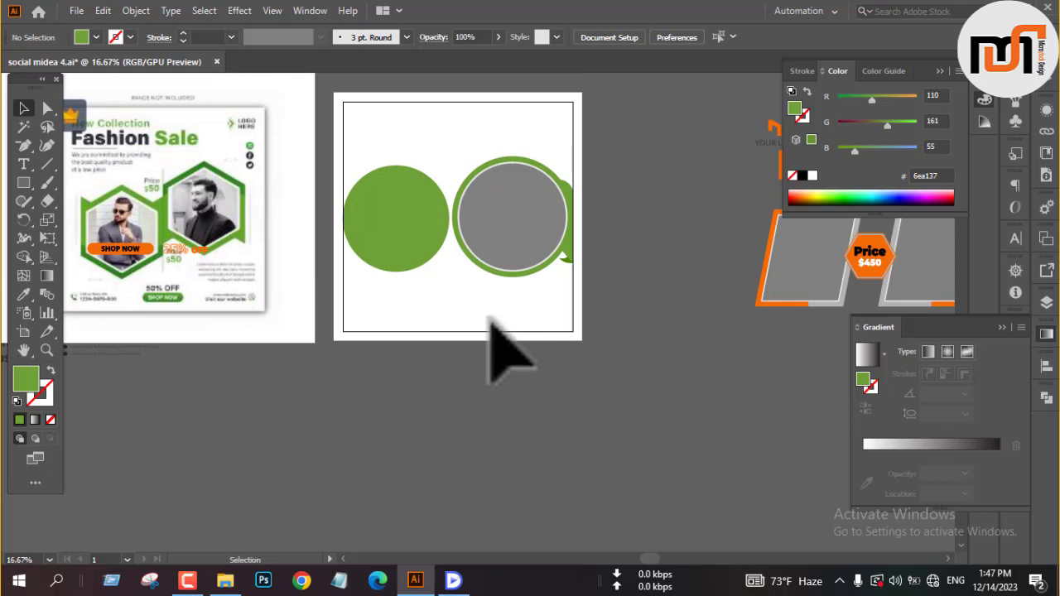
{"action": "scroll", "coordinate": [535, 218], "scroll_direction": "up", "scroll_amount": 2}
{"action": "left_click", "coordinate": [484, 305]}
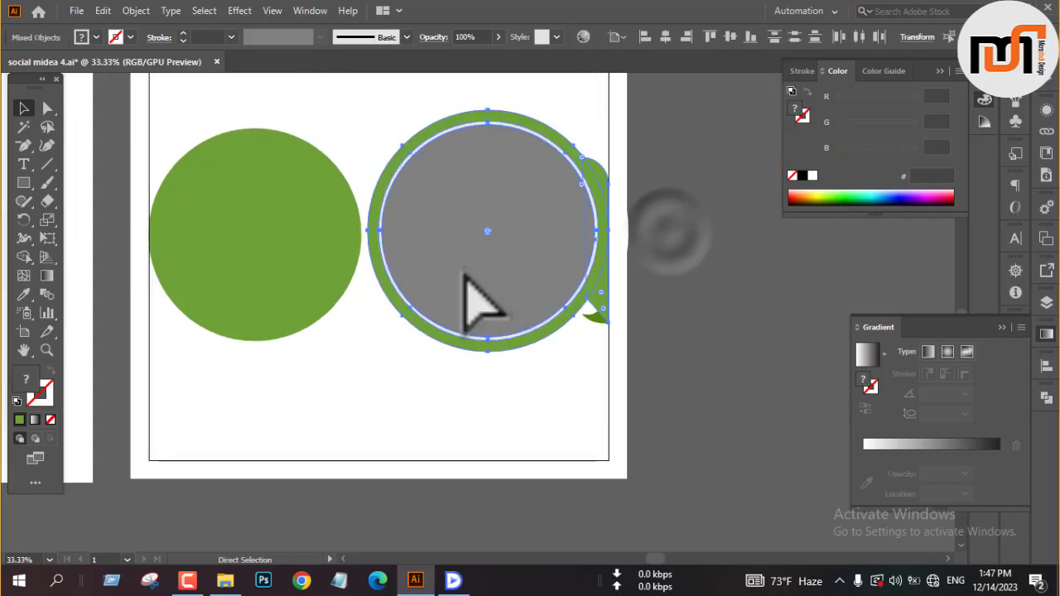
{"action": "left_click", "coordinate": [257, 267]}
{"action": "key", "text": "Delete"}
Step: Try to reflect the circle frame group about the vertical axis without the dark green fold
{"action": "right_click", "coordinate": [485, 265]}
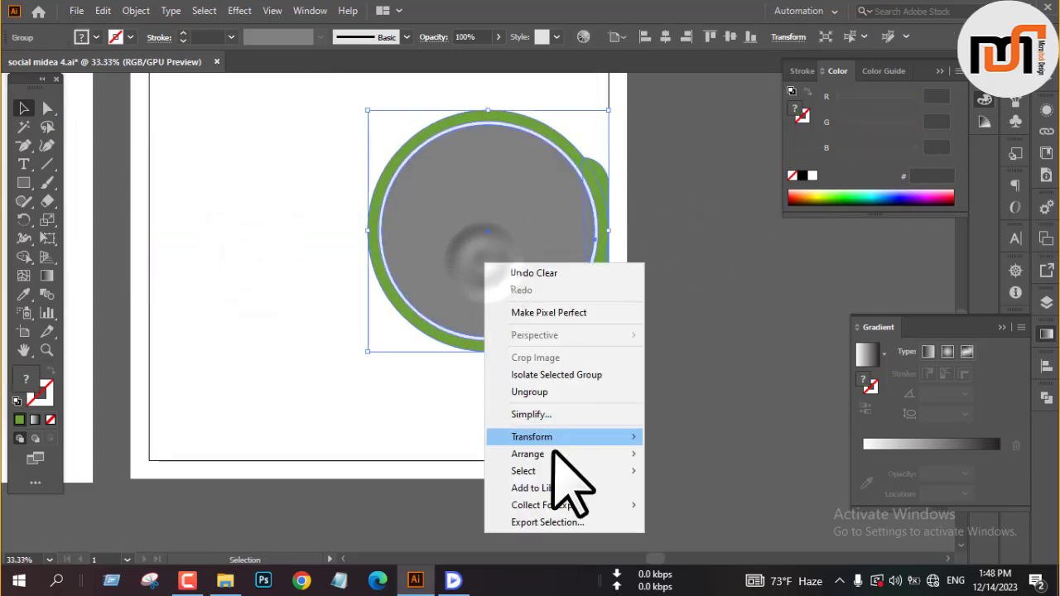
{"action": "mouse_move", "coordinate": [568, 452]}
{"action": "left_click", "coordinate": [680, 428]}
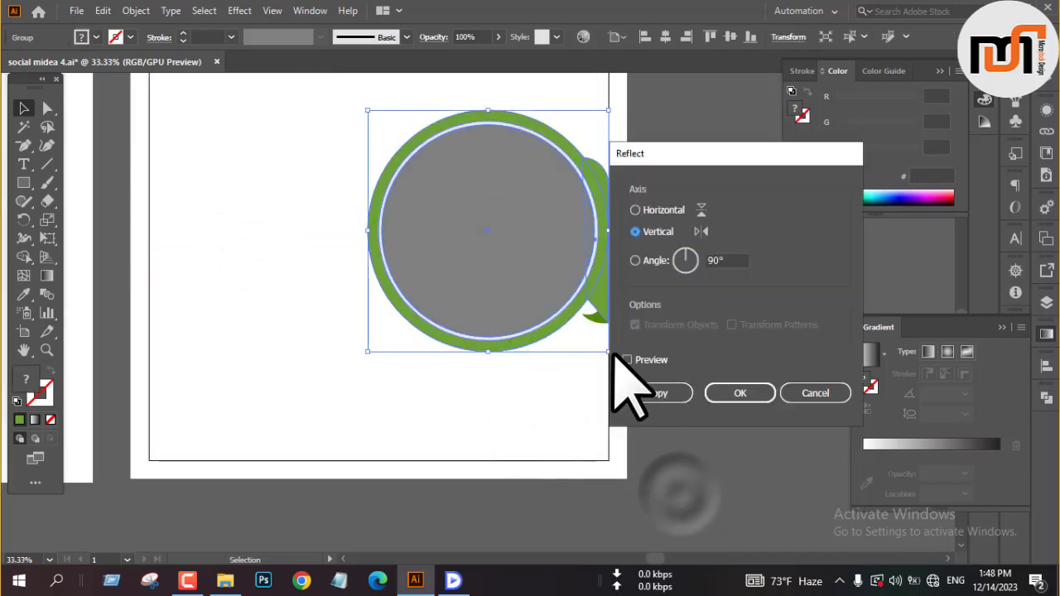
{"action": "left_click", "coordinate": [740, 394]}
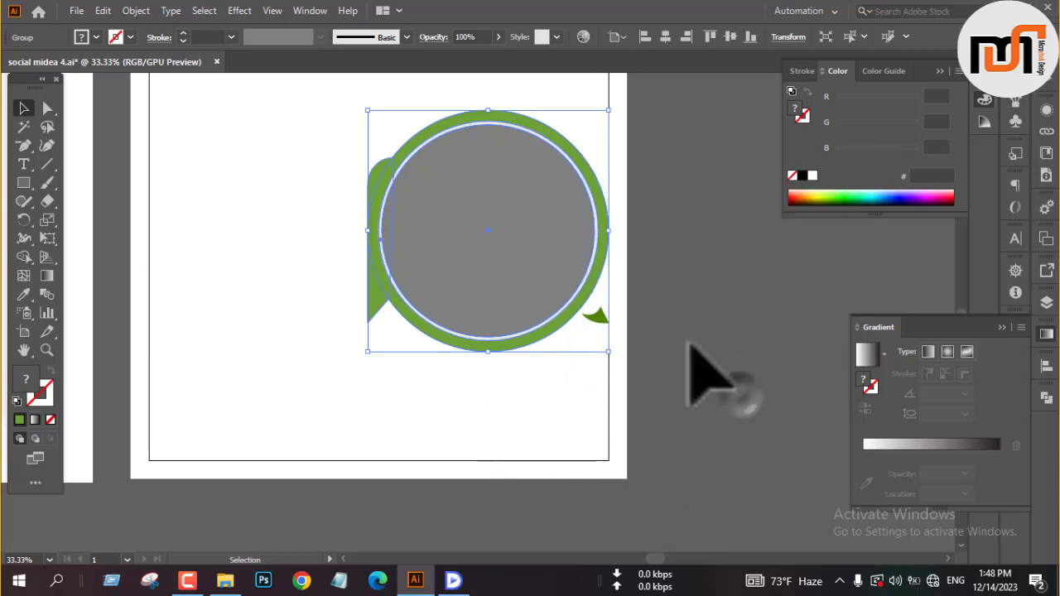
{"action": "left_click", "coordinate": [684, 340]}
Step: Group the dark green fold together with the circle frame
{"action": "left_click", "coordinate": [596, 317]}
{"action": "left_click_drag", "start_coordinate": [665, 317], "coordinate": [560, 362]}
{"action": "left_click", "coordinate": [562, 370]}
Step: Make a copy of the circle frame reflected about the horizontal axis and align it to the artboard's left edge
{"action": "right_click", "coordinate": [541, 286]}
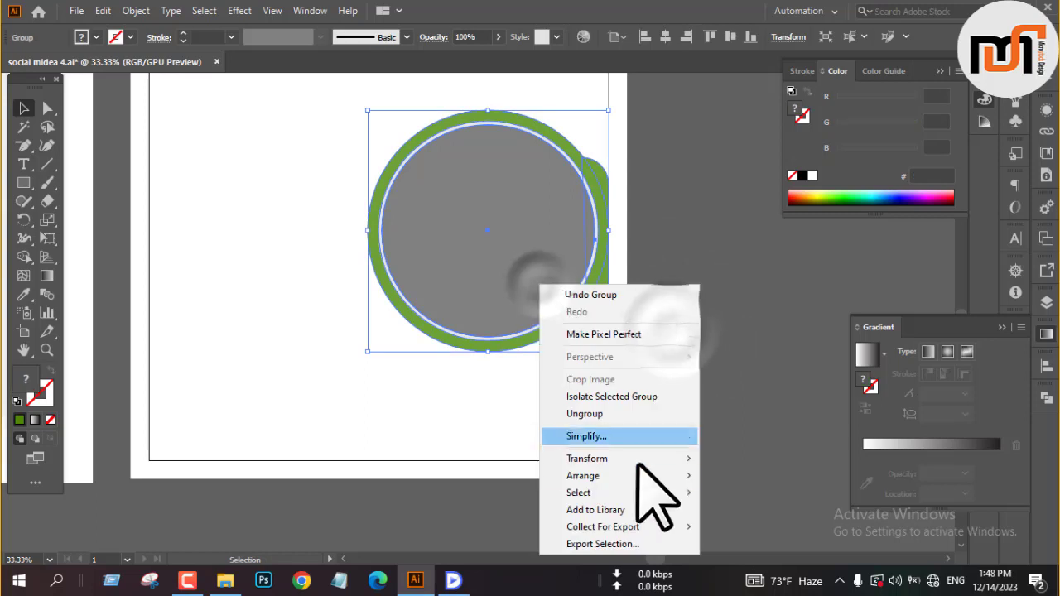
{"action": "mouse_move", "coordinate": [604, 458]}
{"action": "left_click", "coordinate": [778, 377]}
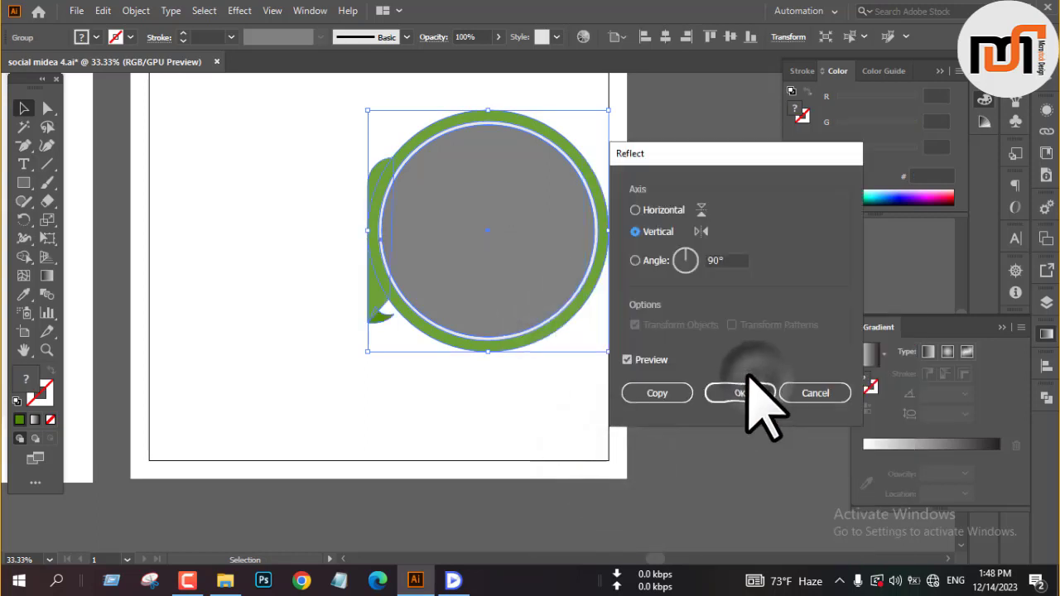
{"action": "left_click", "coordinate": [646, 211]}
{"action": "left_click", "coordinate": [681, 396]}
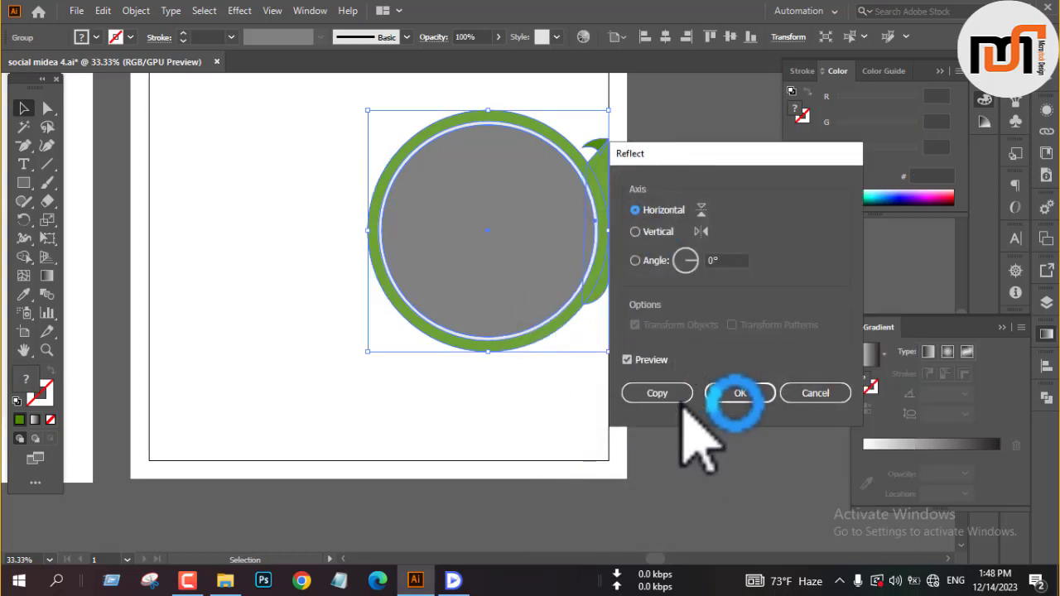
{"action": "left_click", "coordinate": [645, 37]}
{"action": "scroll", "coordinate": [389, 281], "scroll_direction": "down", "scroll_amount": 2}
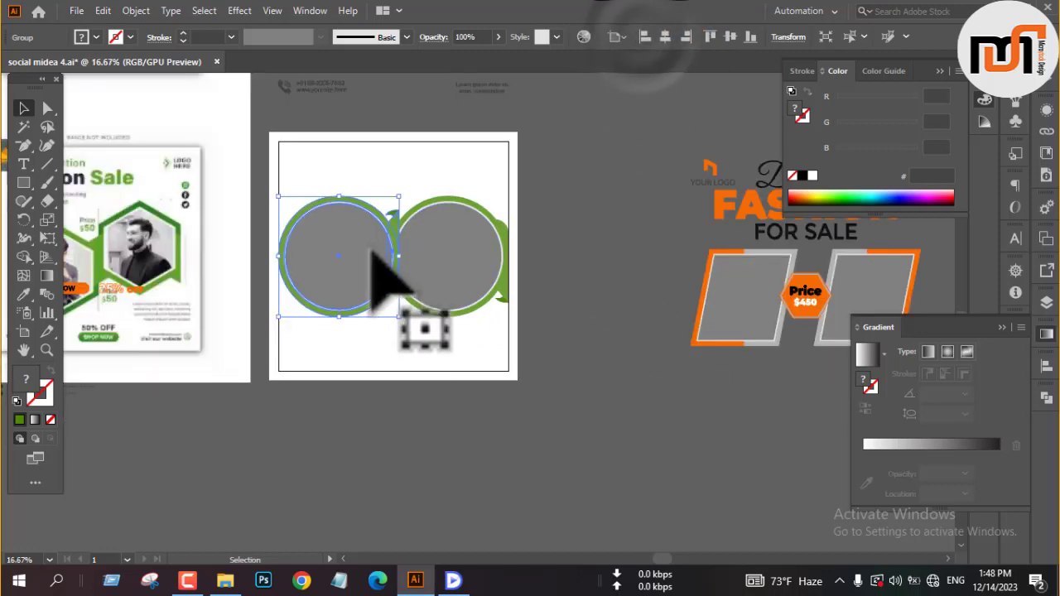
Step: Reflect the left circle frame about the vertical axis so its ribbon strip faces the artboard's left edge
{"action": "right_click", "coordinate": [368, 246]}
{"action": "mouse_move", "coordinate": [497, 418]}
{"action": "left_click", "coordinate": [571, 476]}
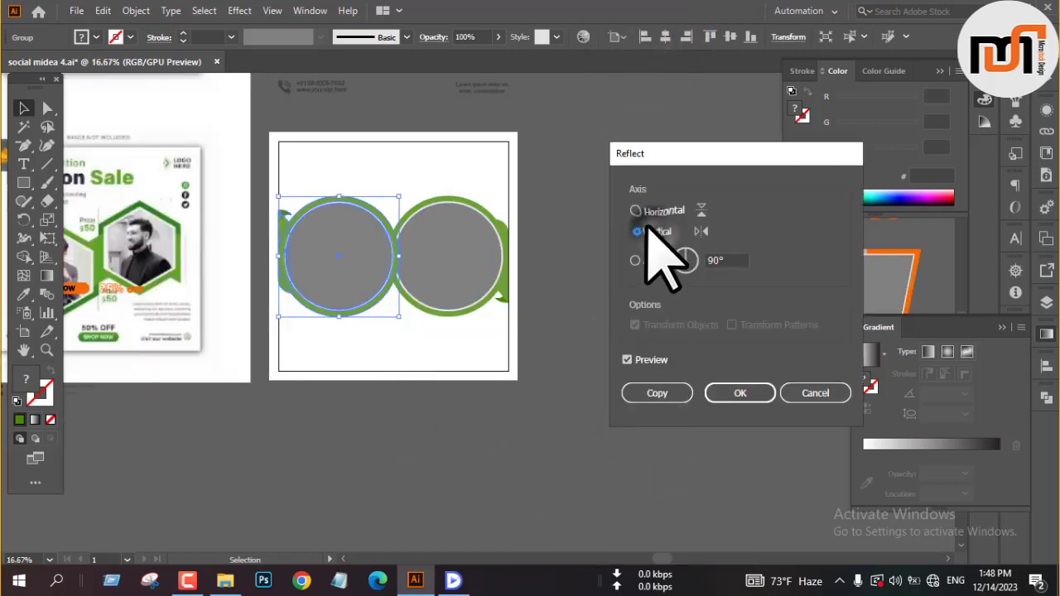
{"action": "left_click", "coordinate": [730, 394]}
{"action": "left_click", "coordinate": [661, 320]}
Step: Move the right circle frame outward so its right side reaches the white background's outer edge
{"action": "left_click", "coordinate": [466, 277]}
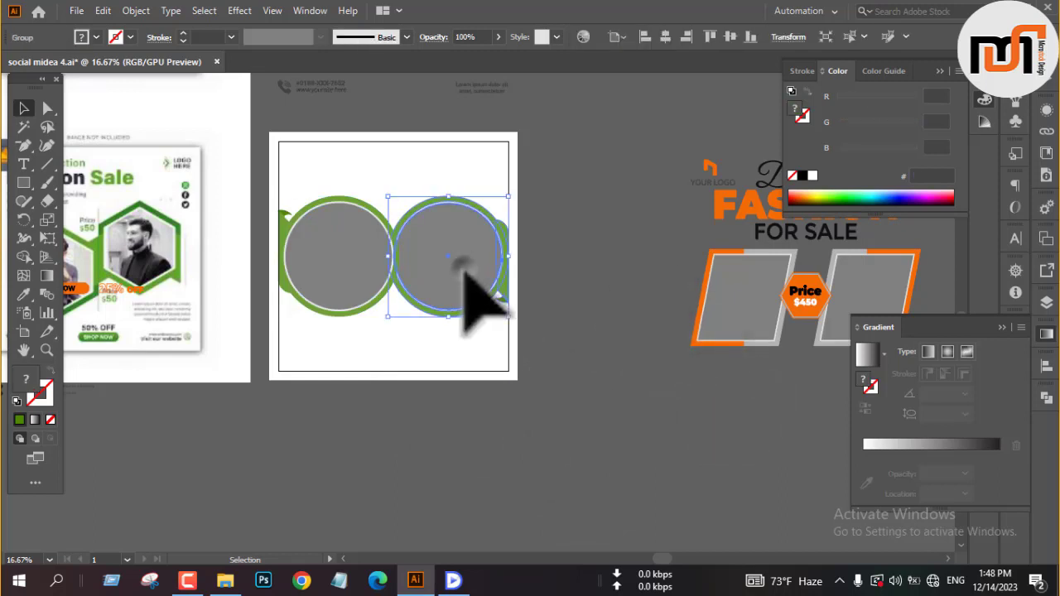
{"action": "scroll", "coordinate": [497, 282], "scroll_direction": "up", "scroll_amount": 8}
{"action": "left_click_drag", "start_coordinate": [343, 284], "coordinate": [423, 282]}
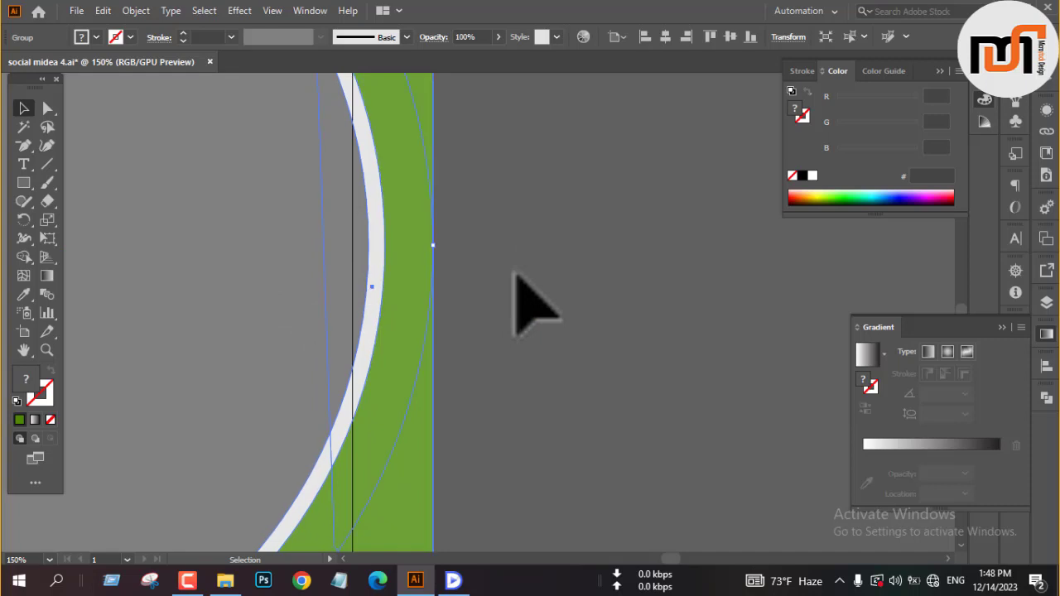
Step: Centre the right circle frame vertically on the artboard
{"action": "left_click", "coordinate": [513, 269]}
{"action": "scroll", "coordinate": [675, 307], "scroll_direction": "down", "scroll_amount": 4}
{"action": "left_click", "coordinate": [575, 296]}
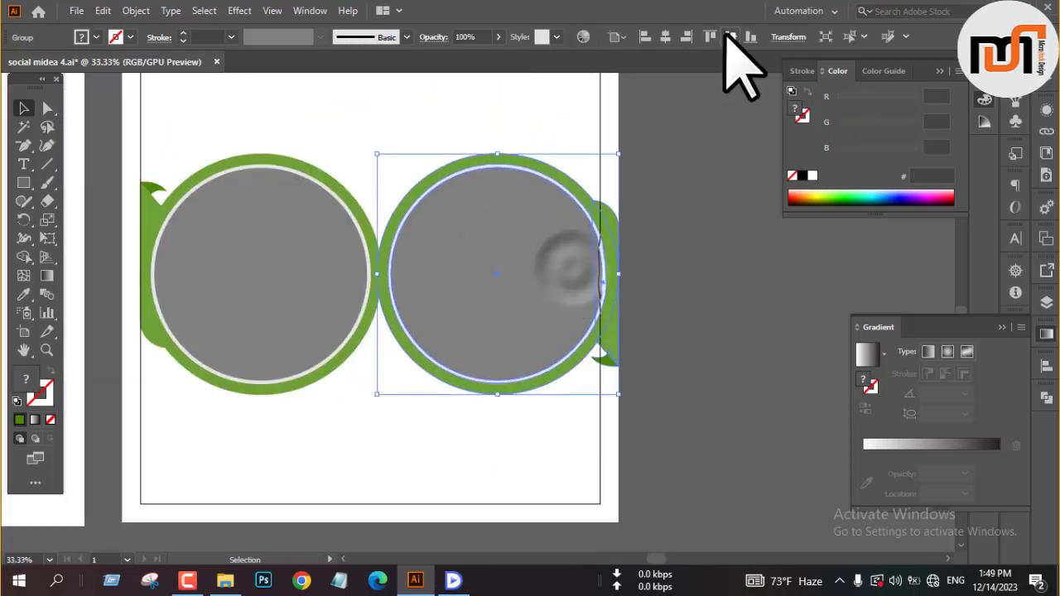
{"action": "left_click", "coordinate": [729, 36]}
{"action": "left_click", "coordinate": [668, 236]}
{"action": "scroll", "coordinate": [550, 263], "scroll_direction": "down", "scroll_amount": 2}
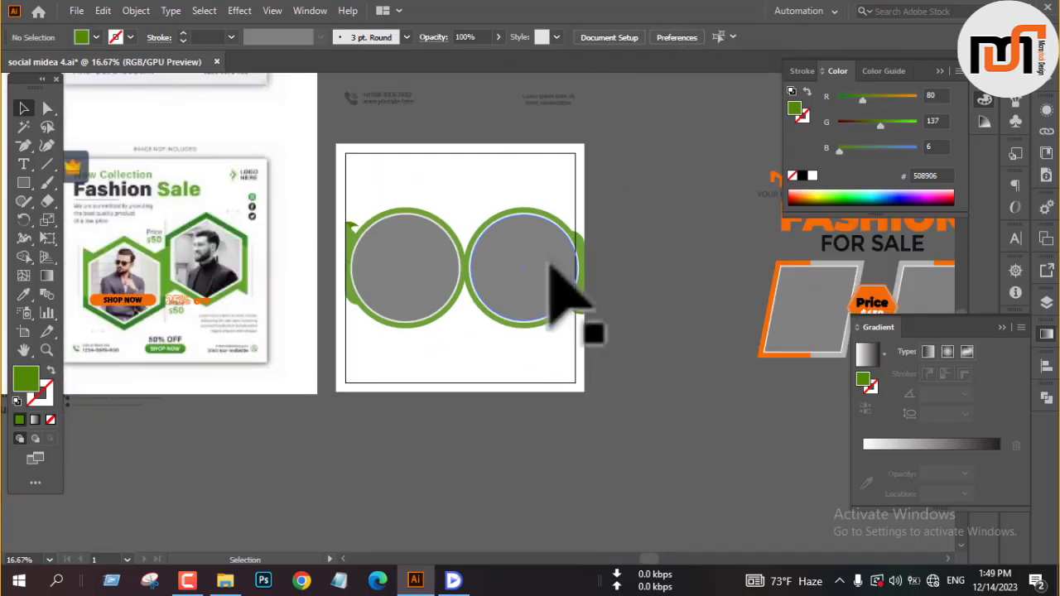
{"action": "left_click", "coordinate": [547, 262]}
{"action": "left_click", "coordinate": [614, 240]}
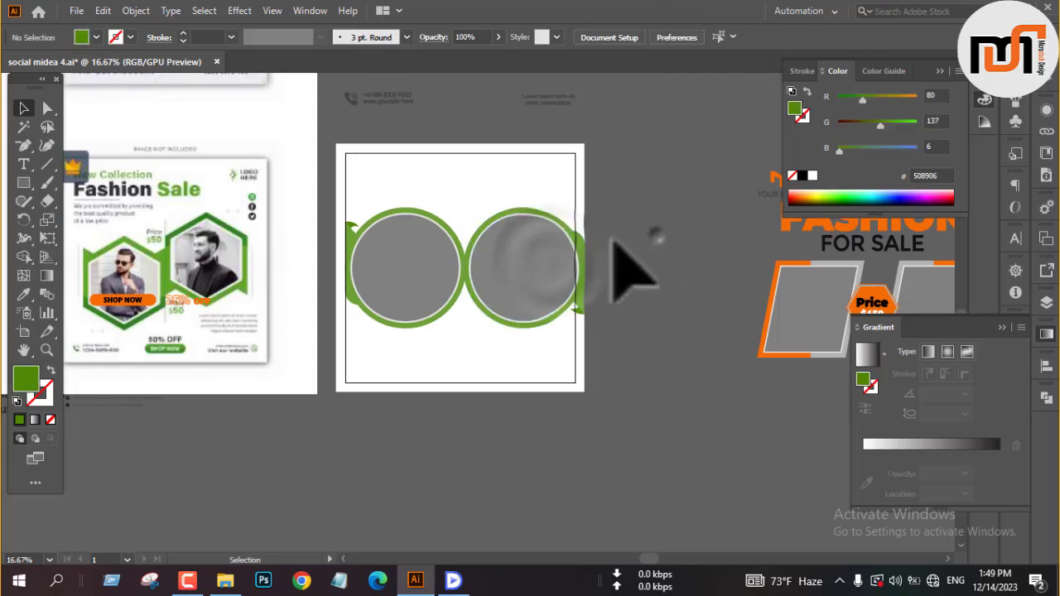
Step: Move the left circle frame outward so its ribbon side reaches the white background's outer edge
{"action": "left_click", "coordinate": [421, 253]}
{"action": "scroll", "coordinate": [317, 253], "scroll_direction": "up", "scroll_amount": 2}
{"action": "left_click_drag", "start_coordinate": [690, 312], "coordinate": [613, 308]}
{"action": "left_click", "coordinate": [440, 303]}
{"action": "scroll", "coordinate": [440, 304], "scroll_direction": "down", "scroll_amount": 7}
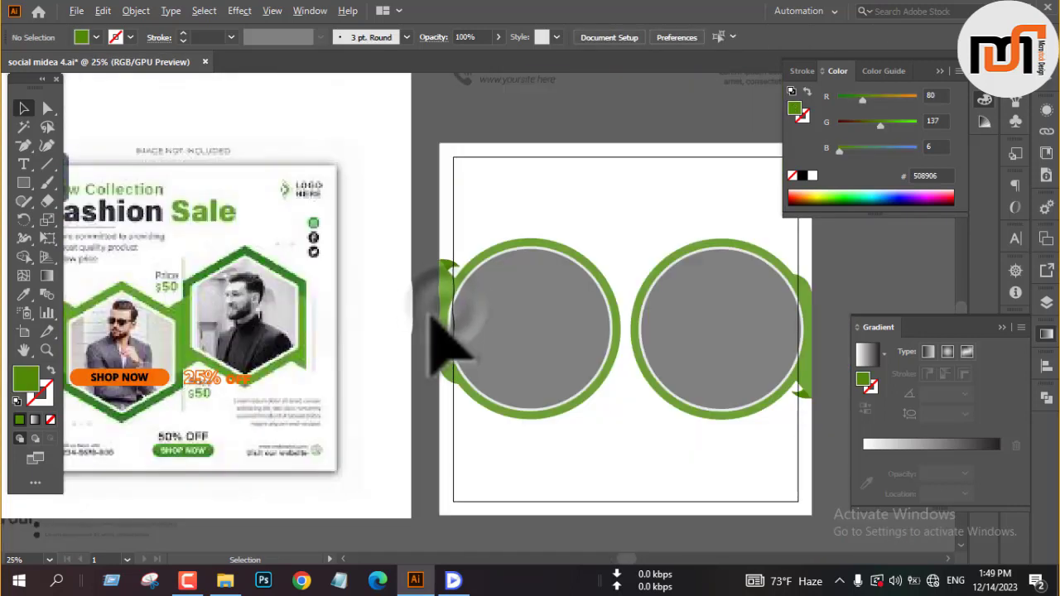
Step: Shift the left circle frame straight down so it sits lower than the right circle frame
{"action": "left_click", "coordinate": [568, 323]}
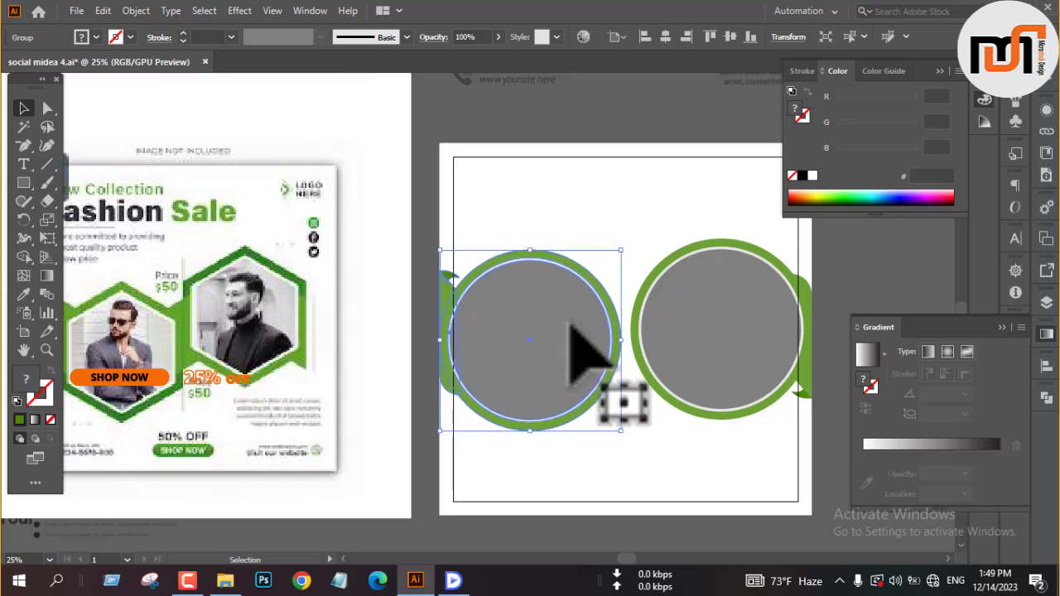
{"action": "scroll", "coordinate": [563, 319], "scroll_direction": "down", "scroll_amount": 1}
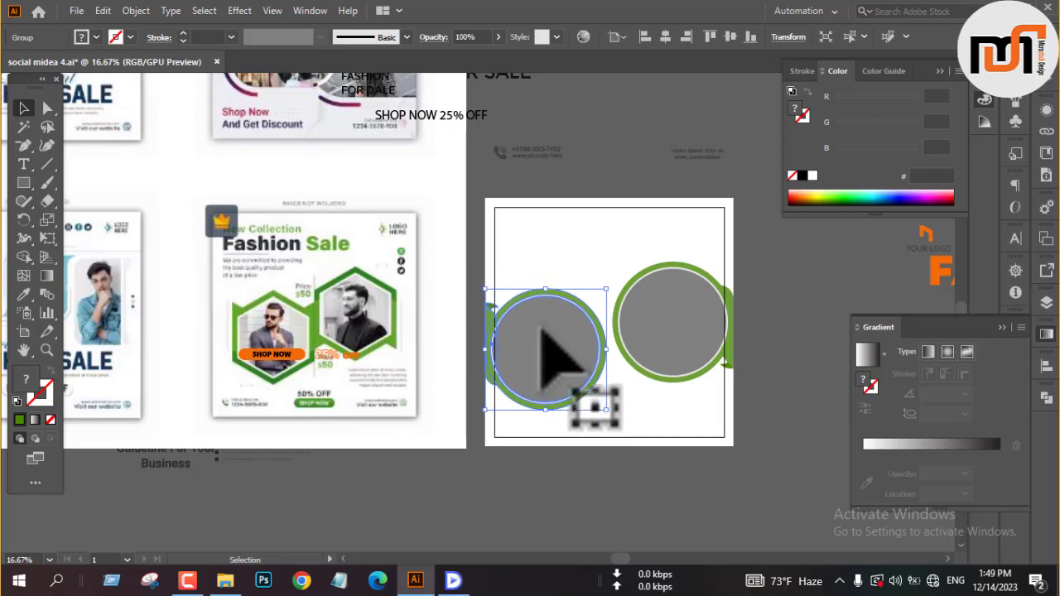
{"action": "left_click", "coordinate": [764, 285]}
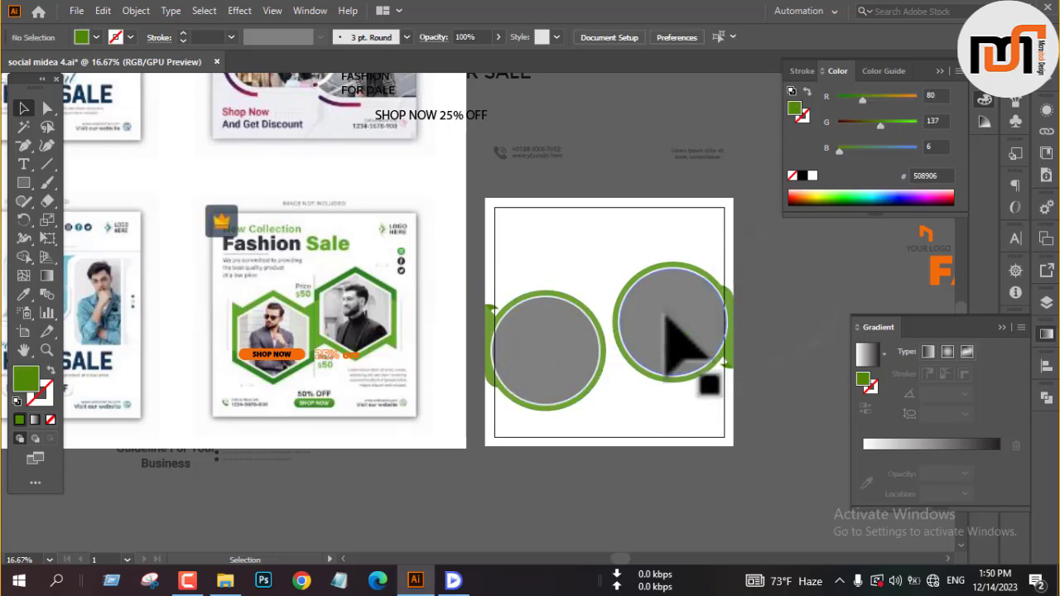
Step: Place a copy of the teardrop poster's Discount FASHIONSALE heading above the circle frames on the artboard
{"action": "scroll", "coordinate": [414, 298], "scroll_direction": "down", "scroll_amount": 1}
{"action": "scroll", "coordinate": [497, 282], "scroll_direction": "up", "scroll_amount": 2}
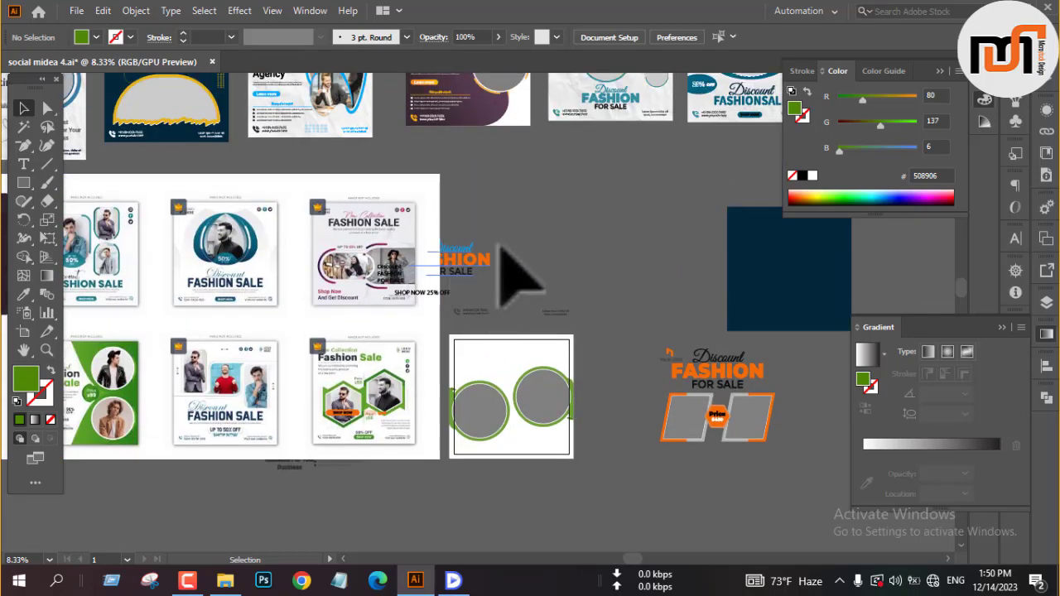
{"action": "scroll", "coordinate": [355, 264], "scroll_direction": "down", "scroll_amount": 2}
{"action": "left_click_drag", "start_coordinate": [348, 256], "coordinate": [350, 405]}
{"action": "scroll", "coordinate": [460, 323], "scroll_direction": "up", "scroll_amount": 1}
{"action": "scroll", "coordinate": [654, 249], "scroll_direction": "up", "scroll_amount": 1}
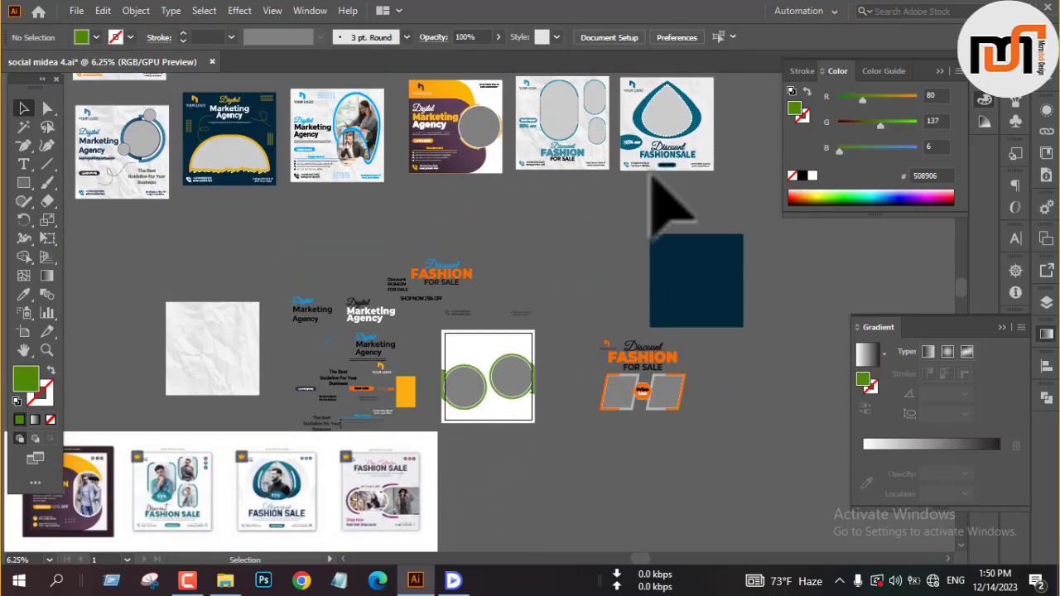
{"action": "left_click", "coordinate": [663, 158]}
{"action": "left_click_drag", "start_coordinate": [663, 158], "coordinate": [472, 352]}
{"action": "left_click", "coordinate": [580, 322]}
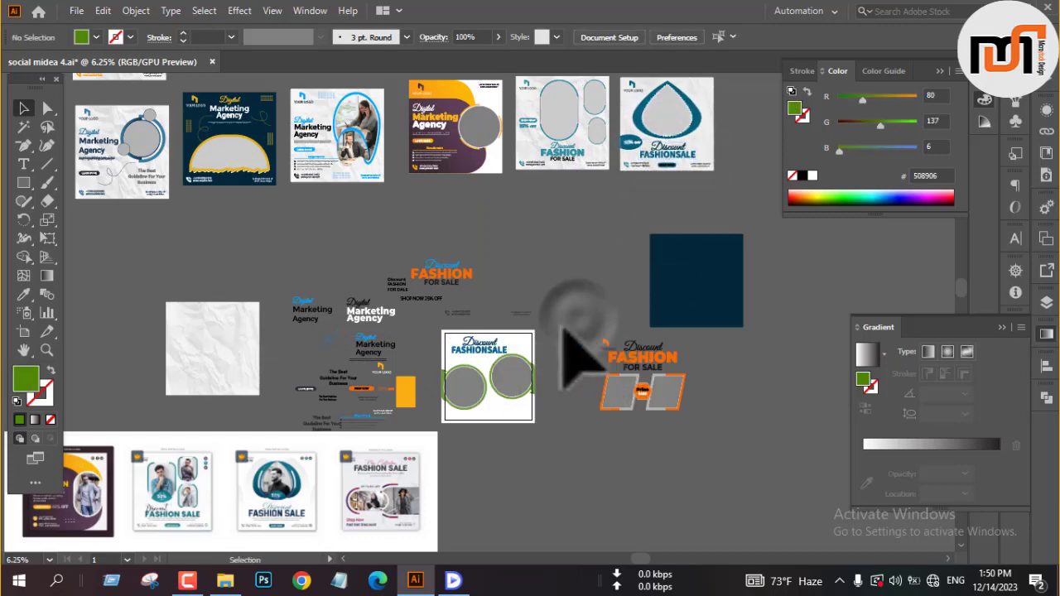
Step: Align the Discount FASHIONSALE heading with the left and top edges of the artboard's inner margin frame
{"action": "scroll", "coordinate": [489, 389], "scroll_direction": "down", "scroll_amount": 2}
{"action": "scroll", "coordinate": [468, 357], "scroll_direction": "up", "scroll_amount": 1}
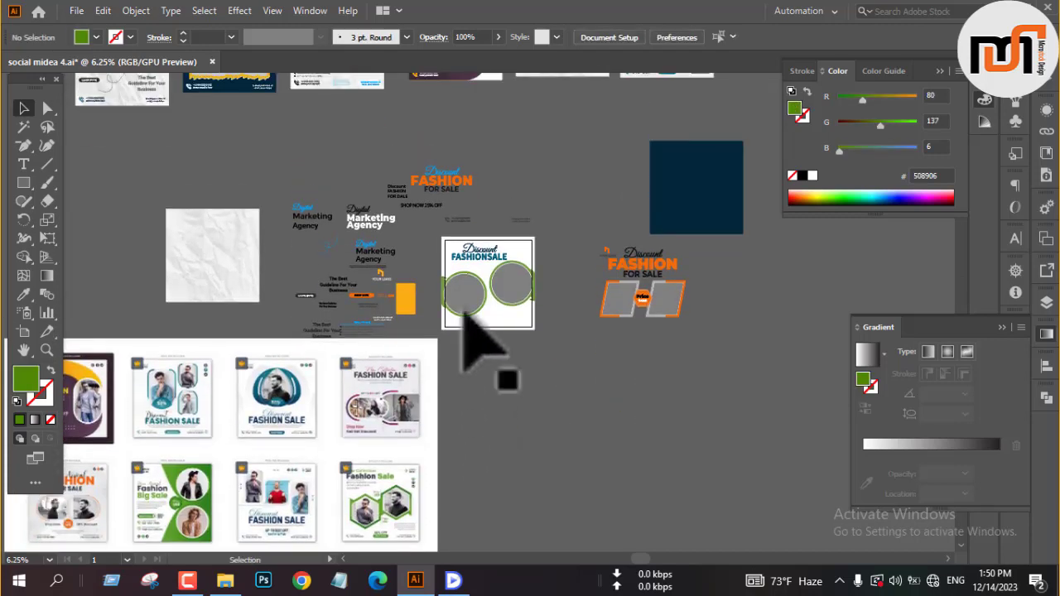
{"action": "scroll", "coordinate": [467, 298], "scroll_direction": "up", "scroll_amount": 3}
{"action": "left_click", "coordinate": [519, 243]}
{"action": "left_click", "coordinate": [648, 36]}
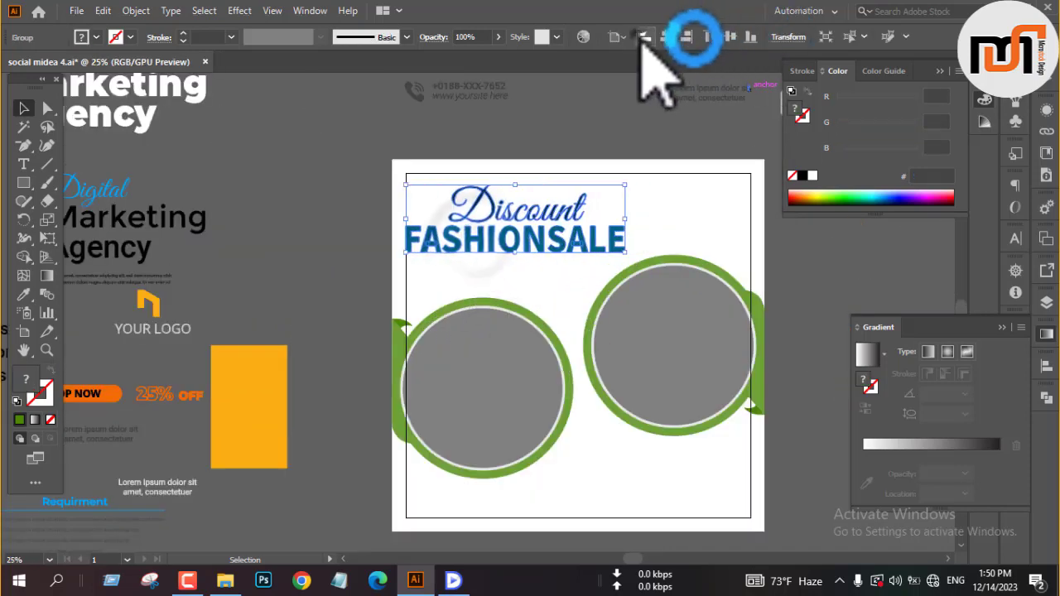
{"action": "left_click", "coordinate": [710, 36]}
{"action": "left_click", "coordinate": [516, 142]}
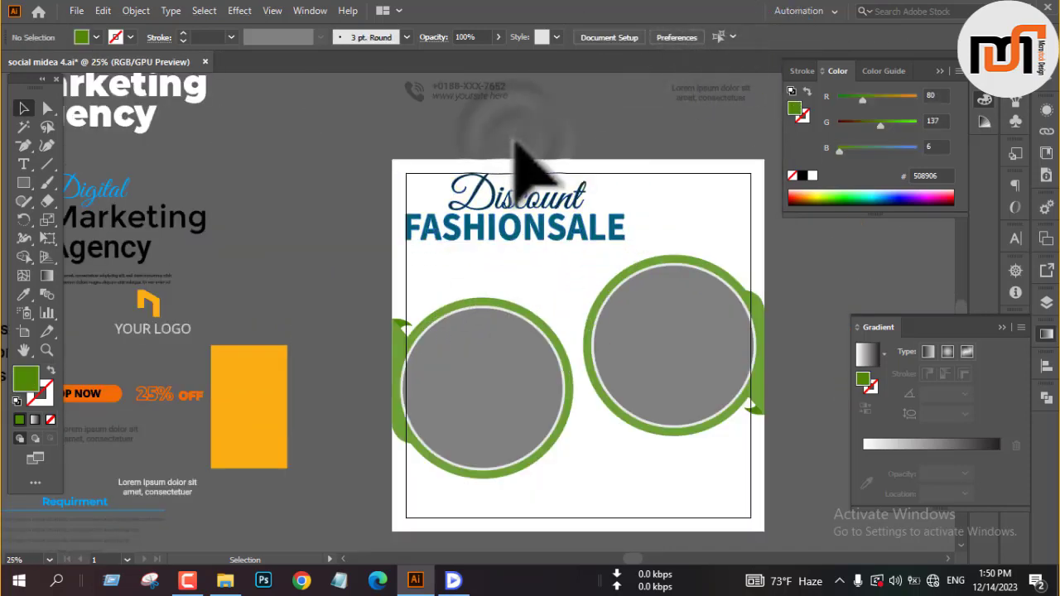
Step: Move the Discount FASHIONSALE heading off the artboard and shift its SALE letters away from FASHION
{"action": "scroll", "coordinate": [426, 213], "scroll_direction": "down", "scroll_amount": 4}
{"action": "scroll", "coordinate": [622, 154], "scroll_direction": "up", "scroll_amount": 6}
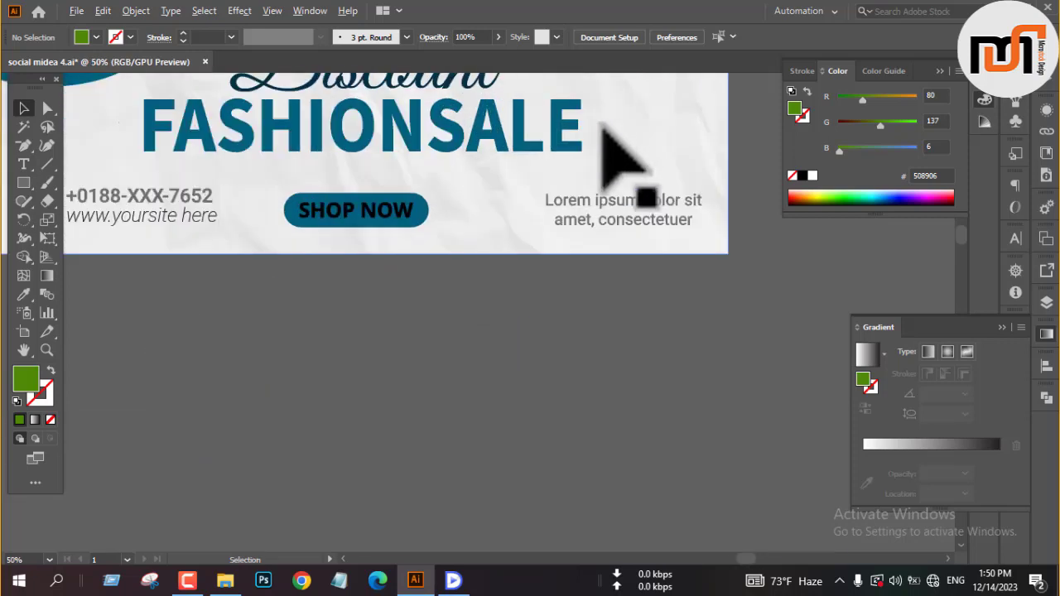
{"action": "scroll", "coordinate": [629, 165], "scroll_direction": "down", "scroll_amount": 6}
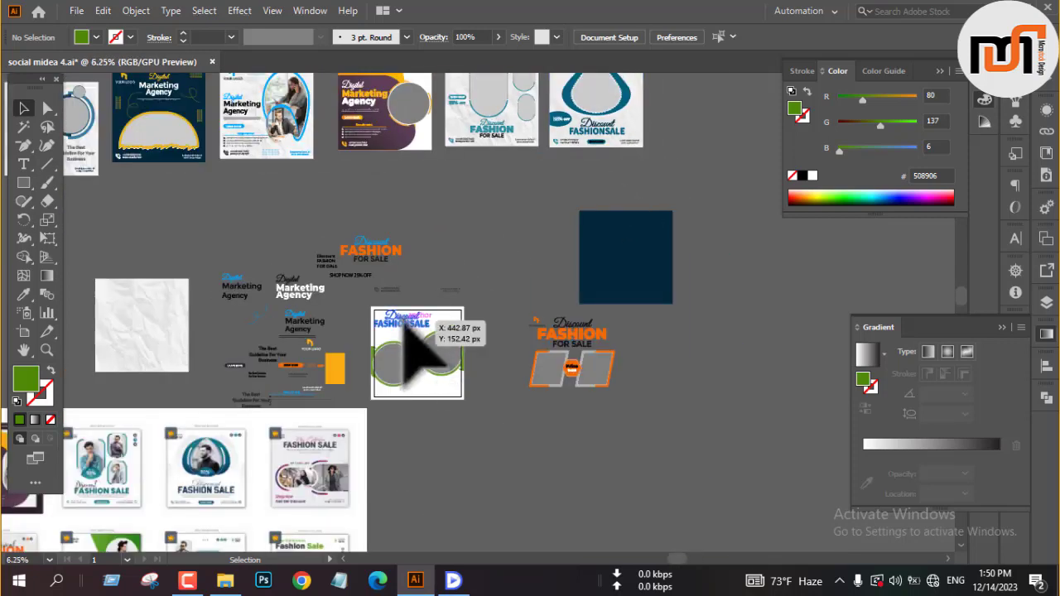
{"action": "left_click_drag", "start_coordinate": [408, 330], "coordinate": [483, 260]}
{"action": "scroll", "coordinate": [488, 274], "scroll_direction": "up", "scroll_amount": 5}
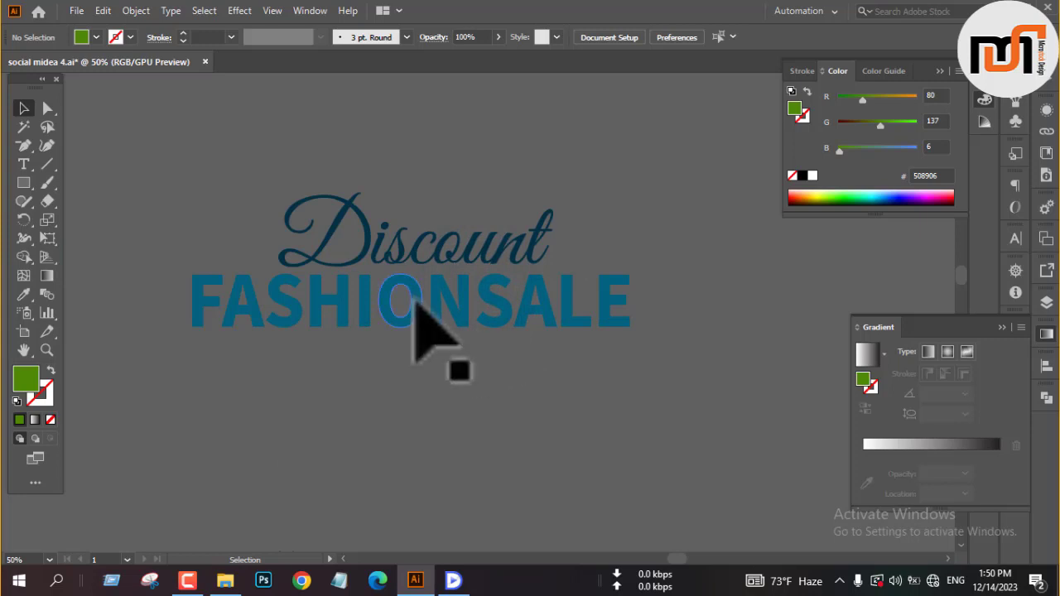
{"action": "left_click", "coordinate": [520, 317]}
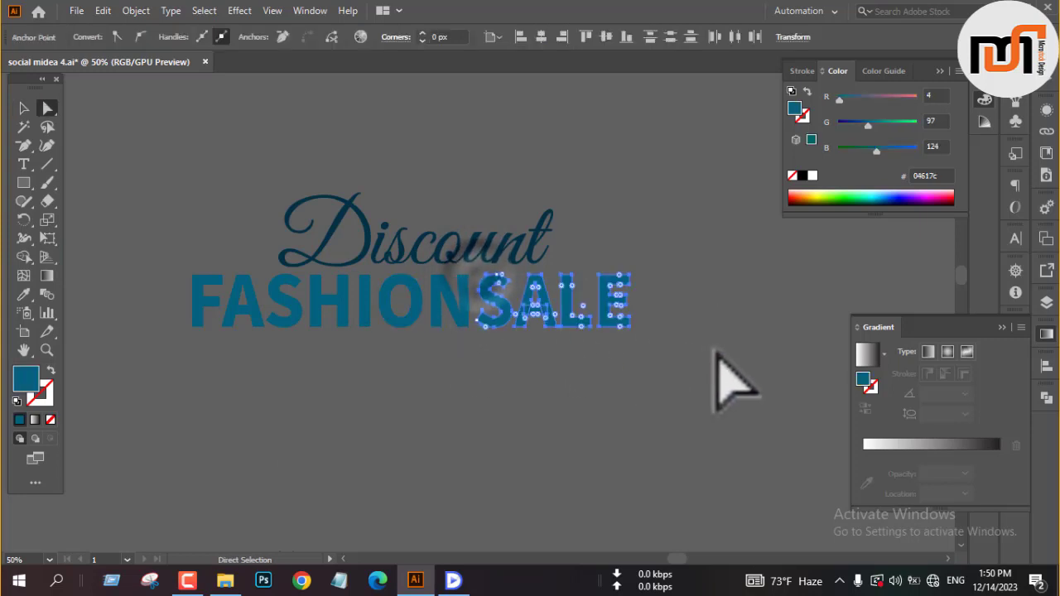
{"action": "key", "text": "v"}
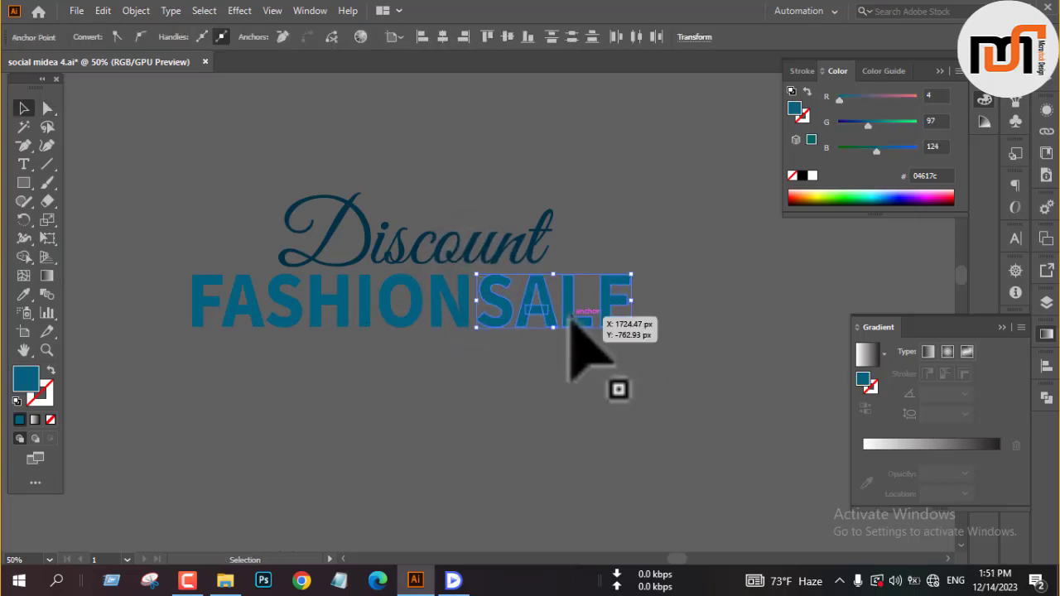
{"action": "left_click", "coordinate": [575, 369]}
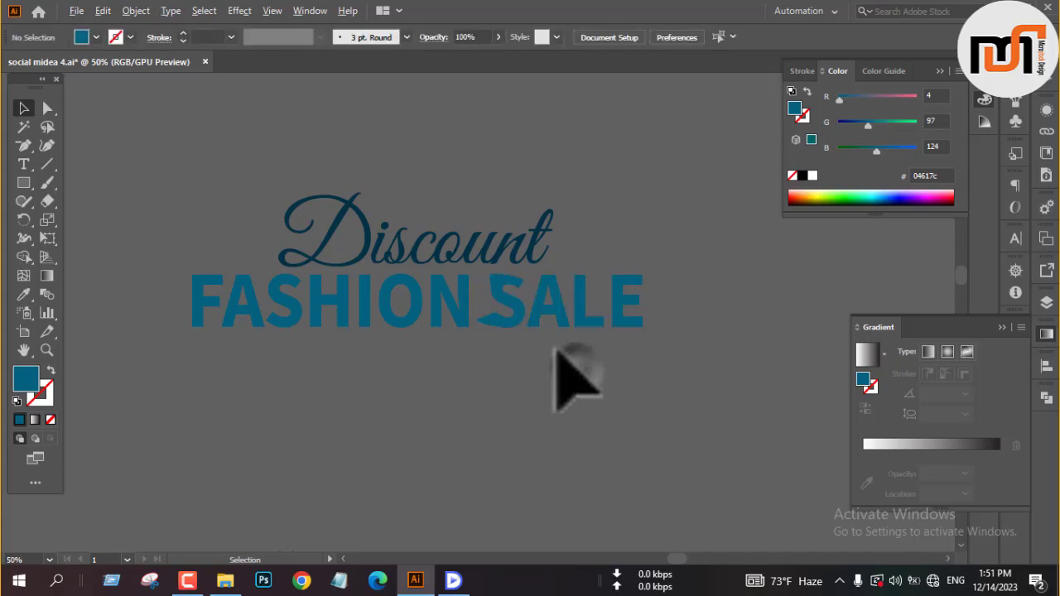
Step: Delete the copied Discount FASHIONSALE heading beside the artboard
{"action": "scroll", "coordinate": [527, 346], "scroll_direction": "down", "scroll_amount": 7}
{"action": "left_click", "coordinate": [505, 335]}
{"action": "key", "text": "Delete"}
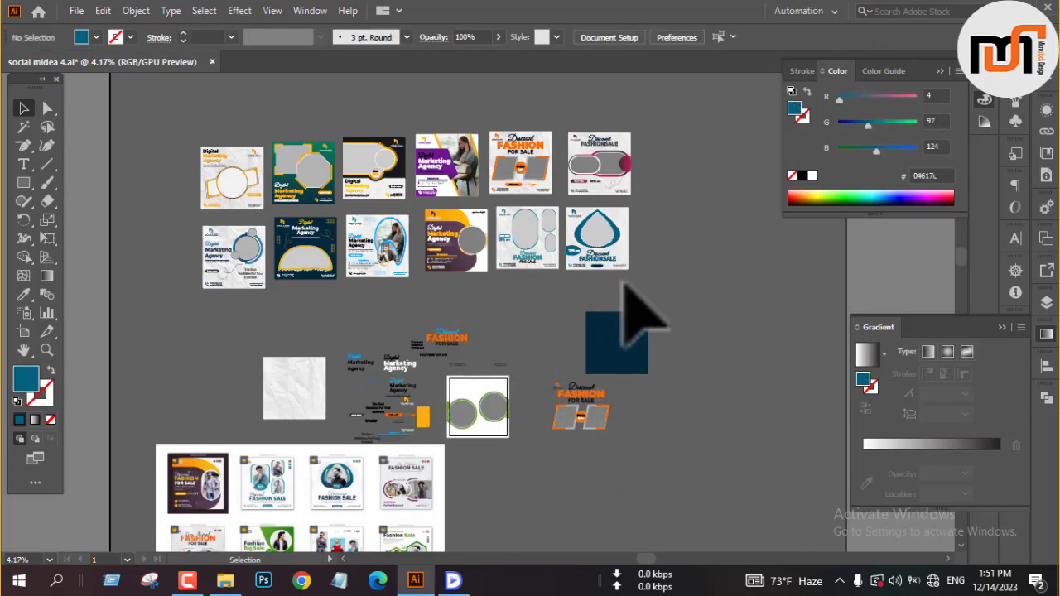
Step: Copy the orange Discount FASHION FOR SALE heading to the empty area above the circle-frame artboard
{"action": "scroll", "coordinate": [580, 290], "scroll_direction": "down", "scroll_amount": 1}
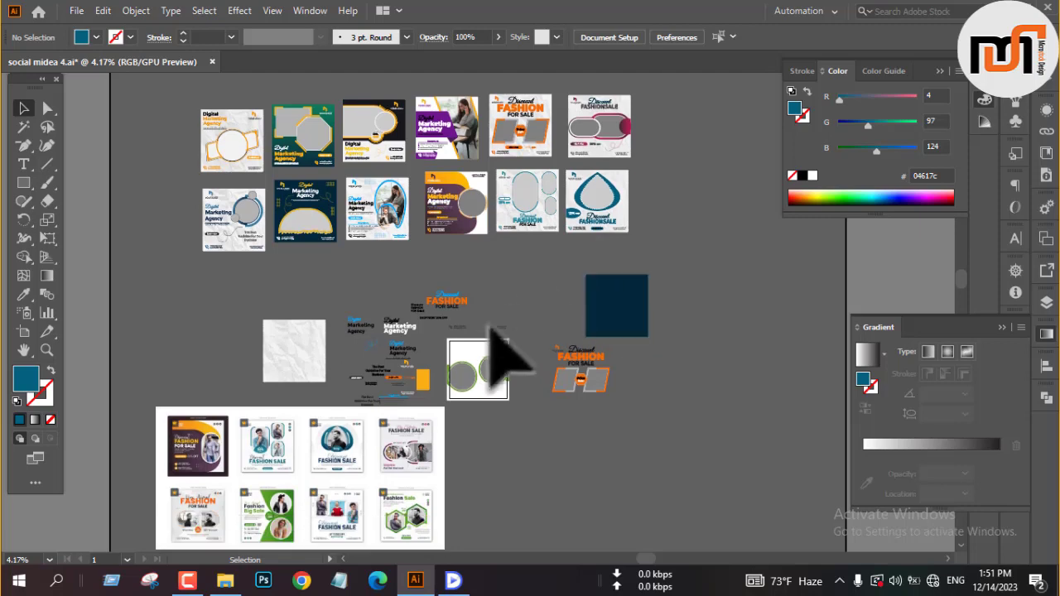
{"action": "scroll", "coordinate": [492, 342], "scroll_direction": "up", "scroll_amount": 4}
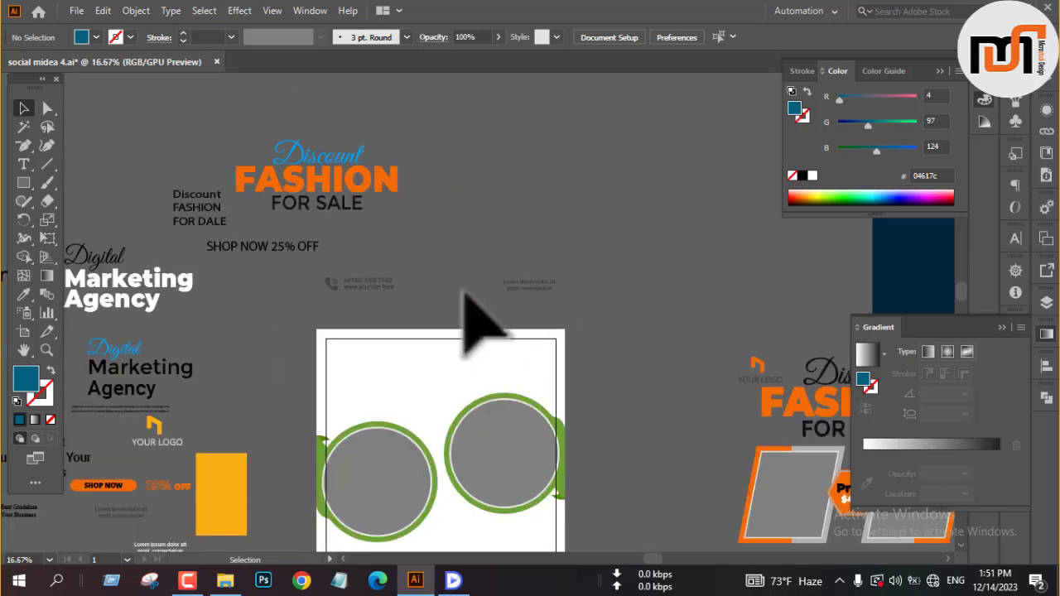
{"action": "left_click", "coordinate": [359, 188]}
{"action": "left_click_drag", "start_coordinate": [361, 188], "coordinate": [617, 225]}
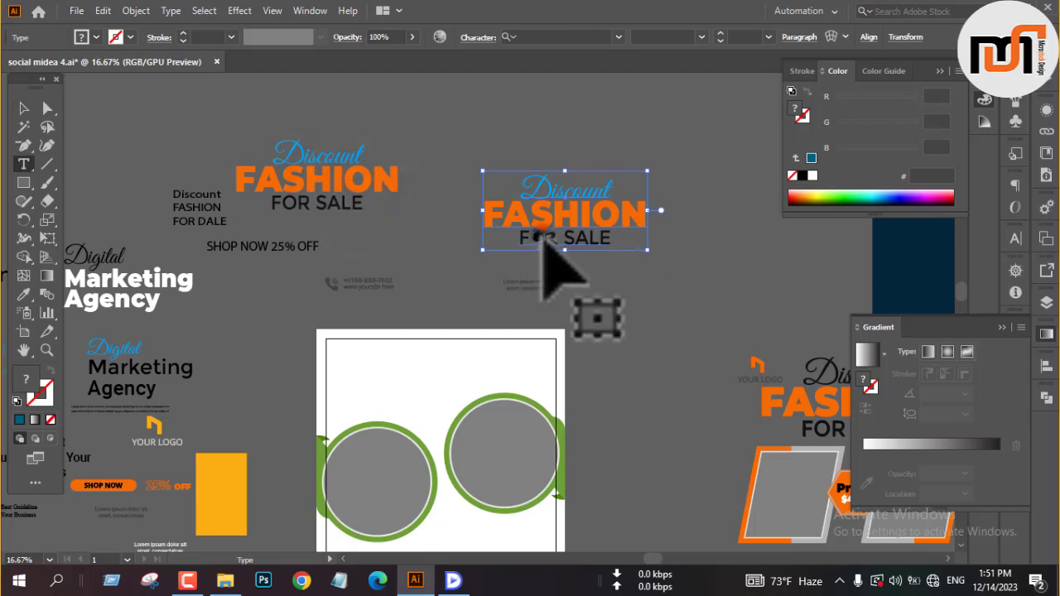
Step: Remove the word FOR from the copied heading and bring SALE up onto the FASHION line
{"action": "double_click", "coordinate": [538, 238]}
{"action": "key", "text": "BackSpace"}
{"action": "key", "text": "BackSpace"}
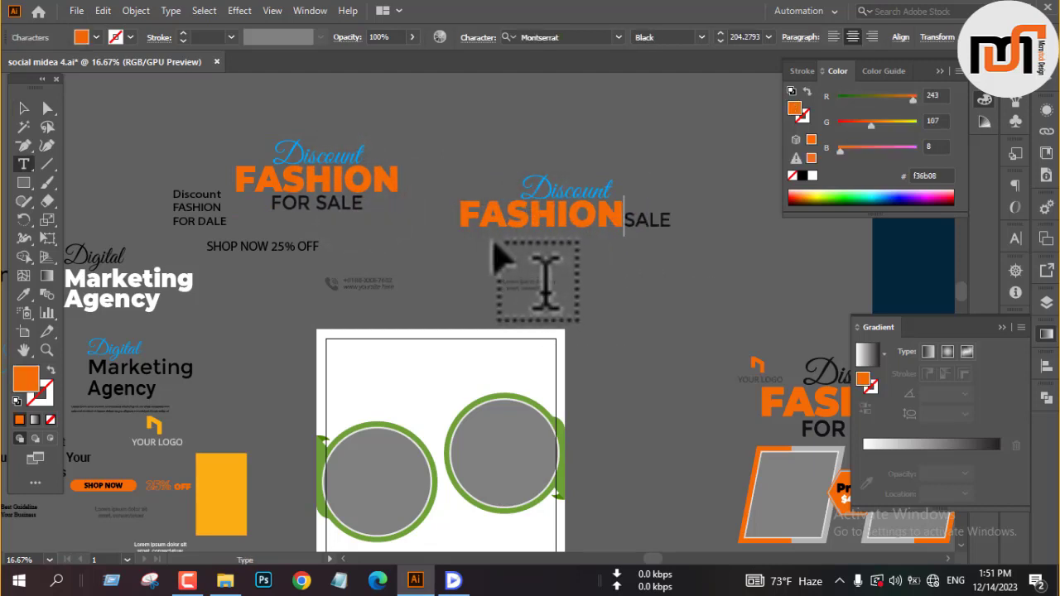
Step: Give the word SALE the same orange heavy text style as FASHION with the Eyedropper
{"action": "left_click_drag", "start_coordinate": [626, 219], "coordinate": [684, 217]}
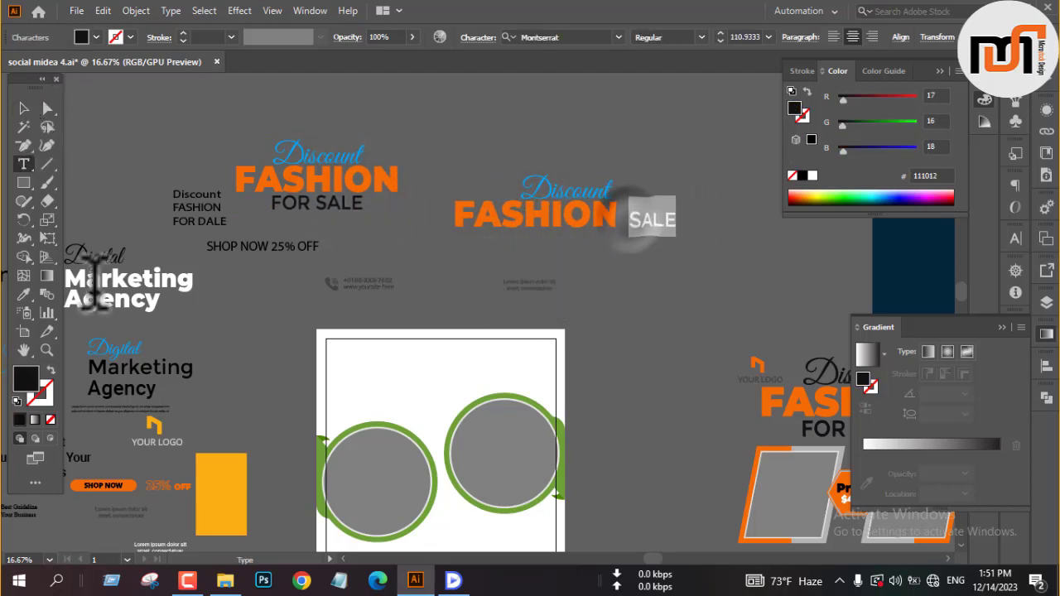
{"action": "key", "text": "i"}
{"action": "left_click", "coordinate": [531, 217]}
{"action": "left_click", "coordinate": [24, 108]}
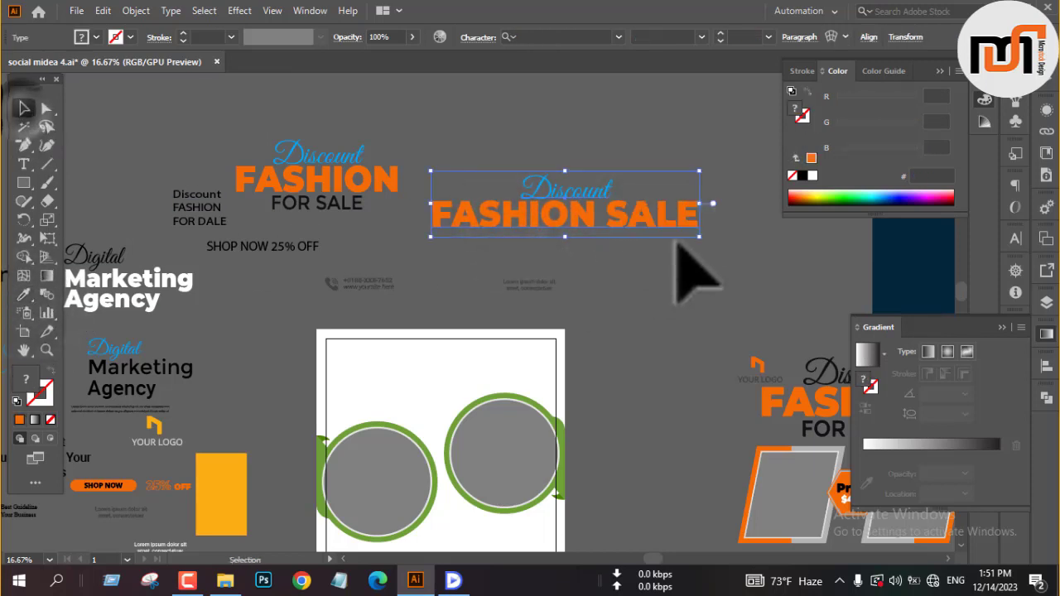
Step: Set the font of the FASHION SALE line to Source Sans Variable Bold
{"action": "left_click", "coordinate": [1014, 239]}
{"action": "triple_click", "coordinate": [461, 218]}
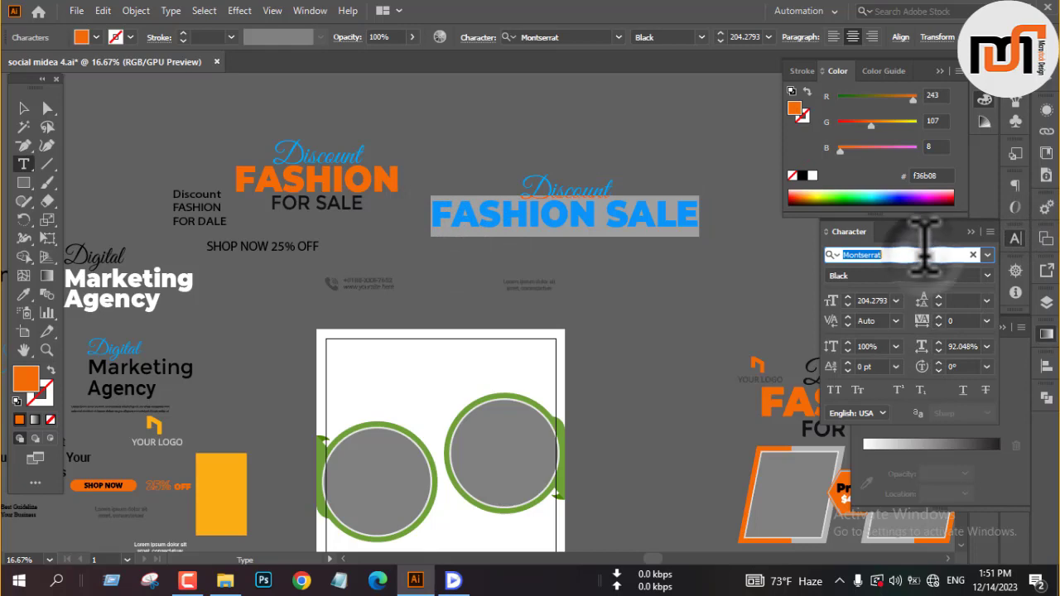
{"action": "type", "text": "da"}
{"action": "key", "text": "BackSpace"}
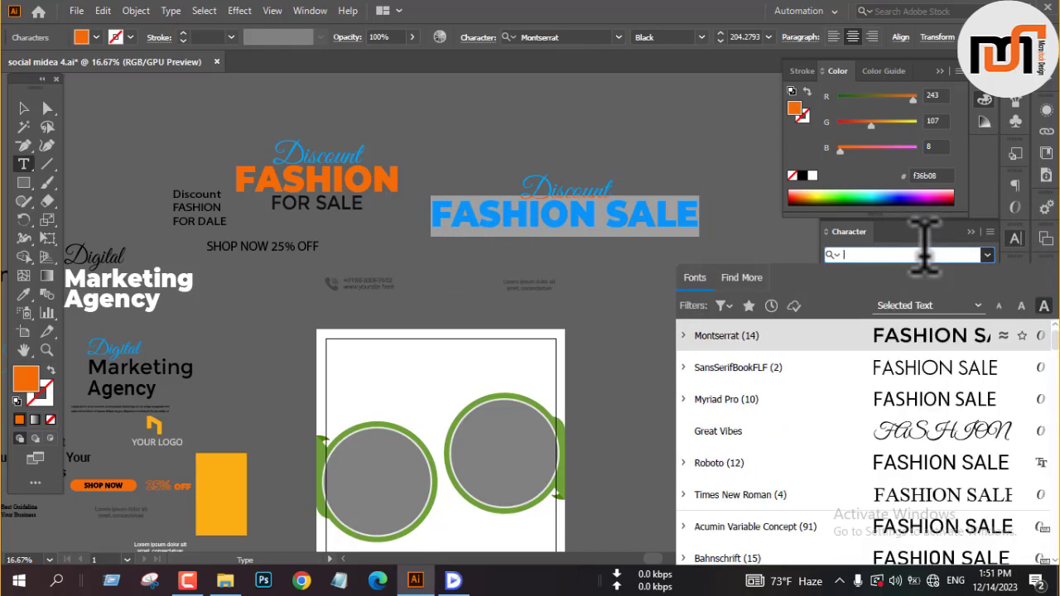
{"action": "type", "text": "san"}
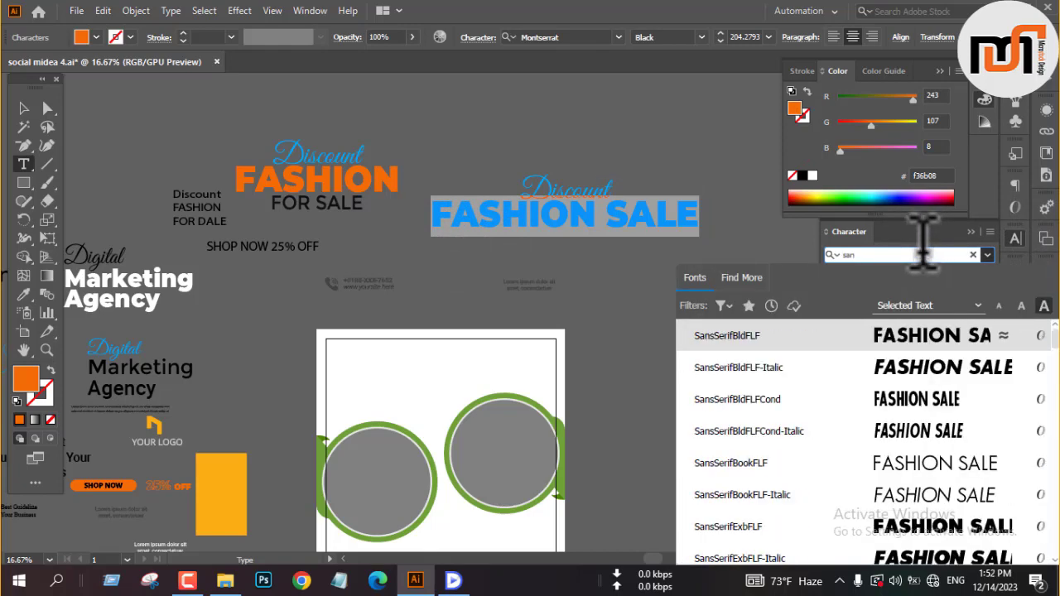
{"action": "scroll", "coordinate": [912, 497], "scroll_direction": "down", "scroll_amount": 3}
{"action": "scroll", "coordinate": [911, 447], "scroll_direction": "down", "scroll_amount": 1}
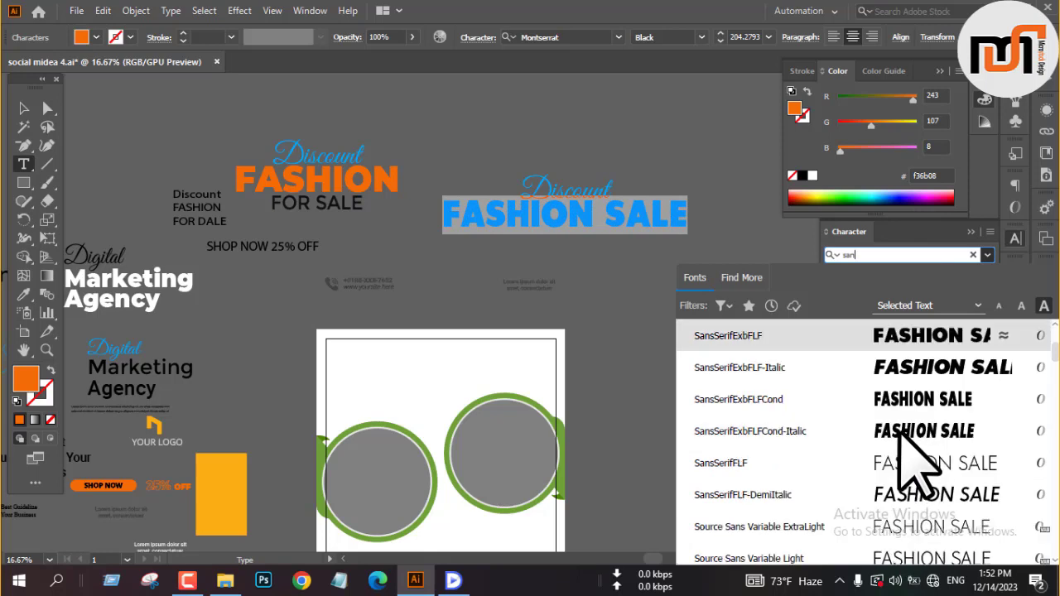
{"action": "scroll", "coordinate": [911, 447], "scroll_direction": "down", "scroll_amount": 2}
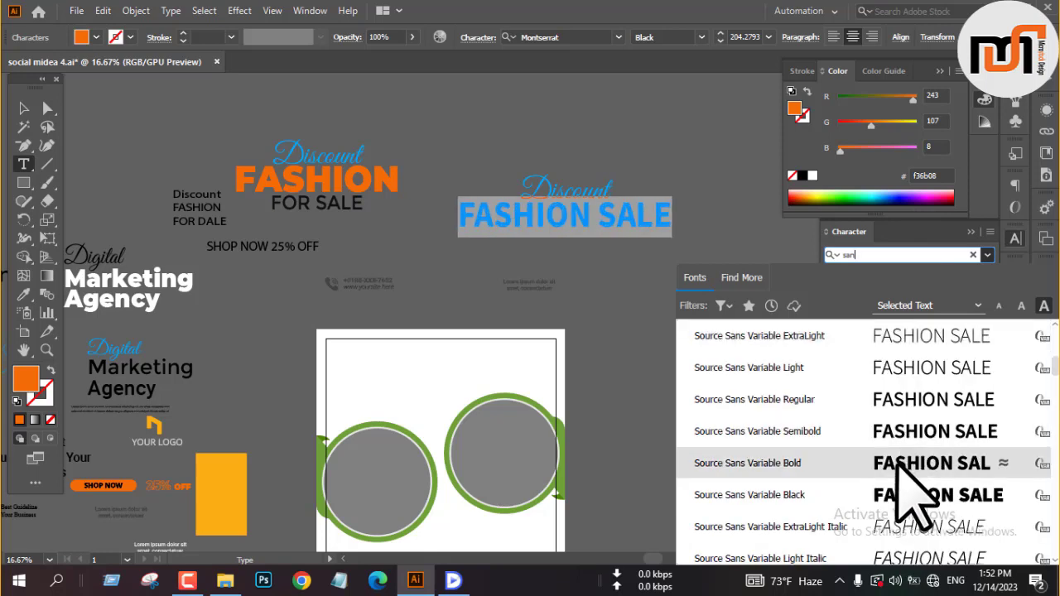
{"action": "left_click", "coordinate": [890, 463]}
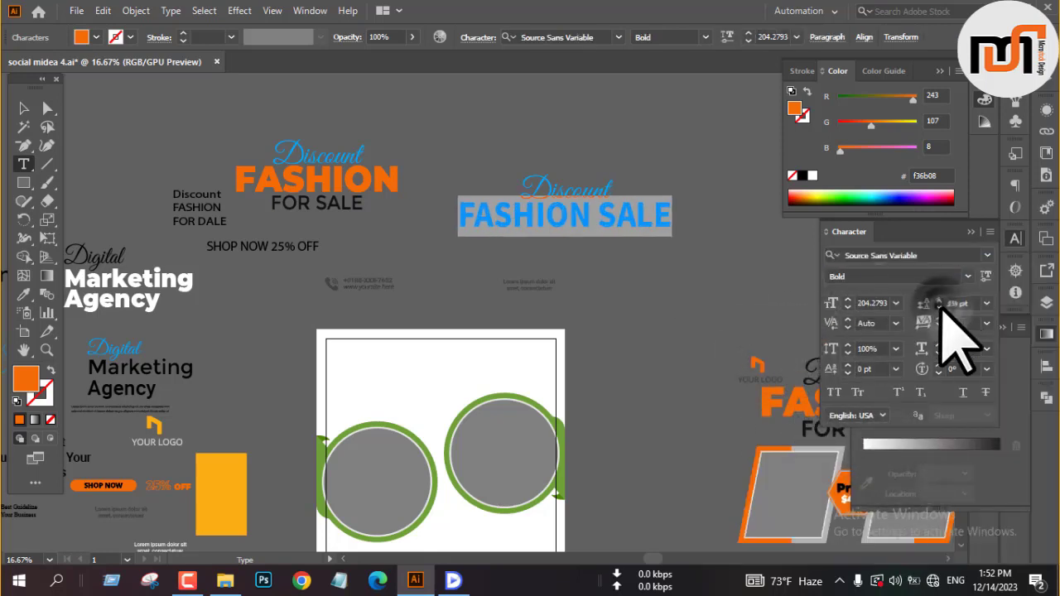
{"action": "left_click", "coordinate": [24, 108]}
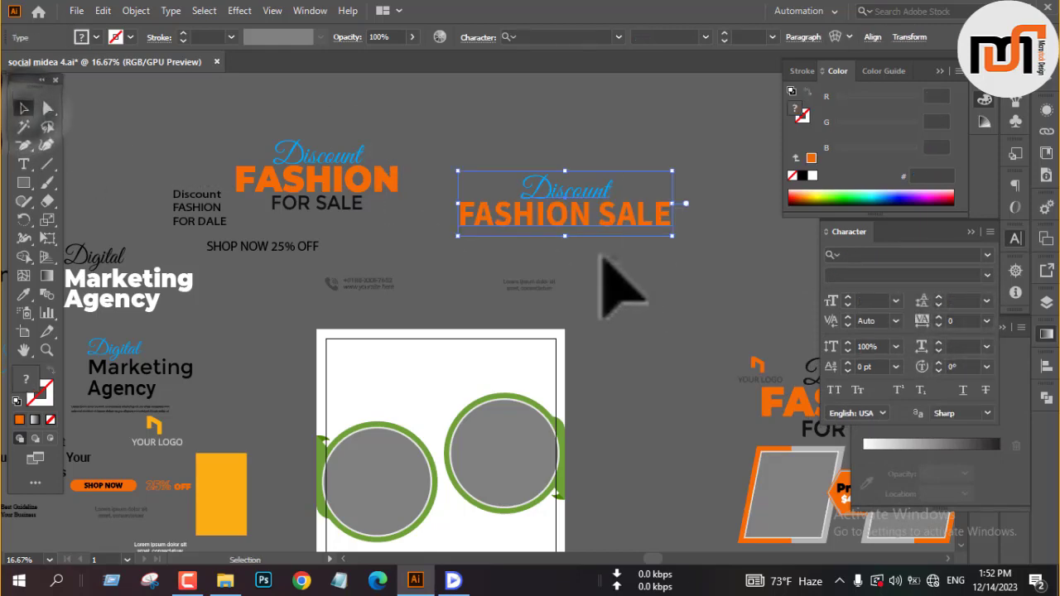
{"action": "left_click", "coordinate": [613, 255]}
{"action": "scroll", "coordinate": [537, 202], "scroll_direction": "down", "scroll_amount": 2}
{"action": "scroll", "coordinate": [592, 213], "scroll_direction": "down", "scroll_amount": 1}
{"action": "scroll", "coordinate": [590, 211], "scroll_direction": "down", "scroll_amount": 1}
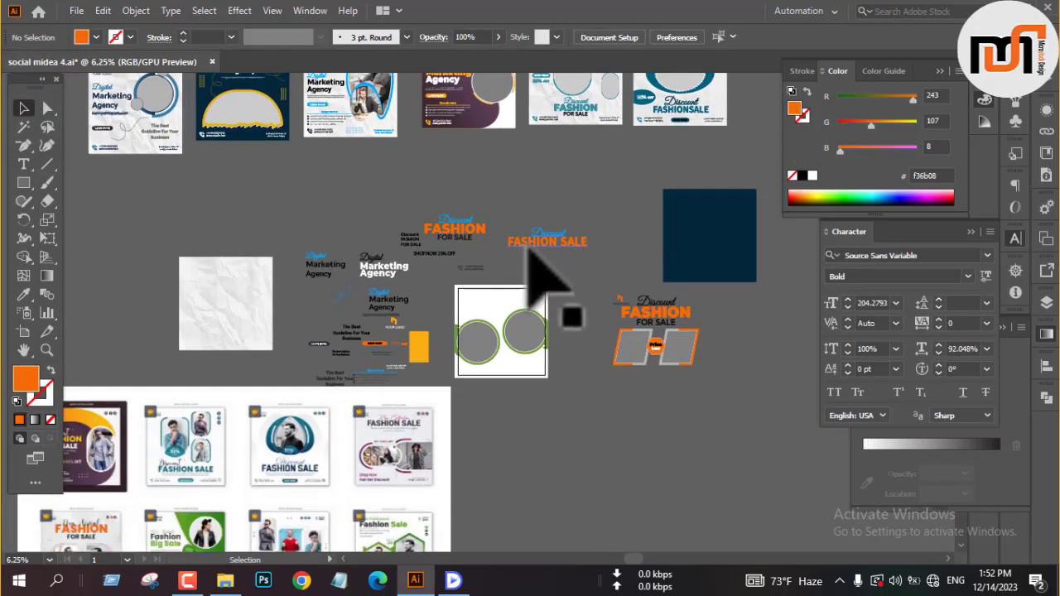
{"action": "scroll", "coordinate": [553, 254], "scroll_direction": "up", "scroll_amount": 2}
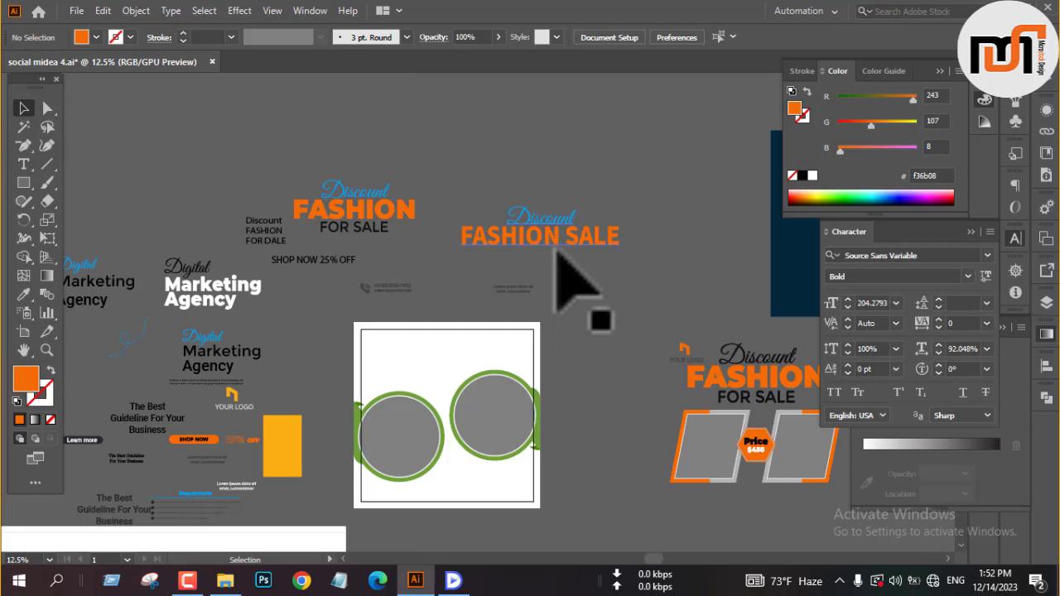
Step: Move the orange Discount FASHION SALE heading above the older heading and place a duplicate of it back above the artboard
{"action": "left_click", "coordinate": [515, 242]}
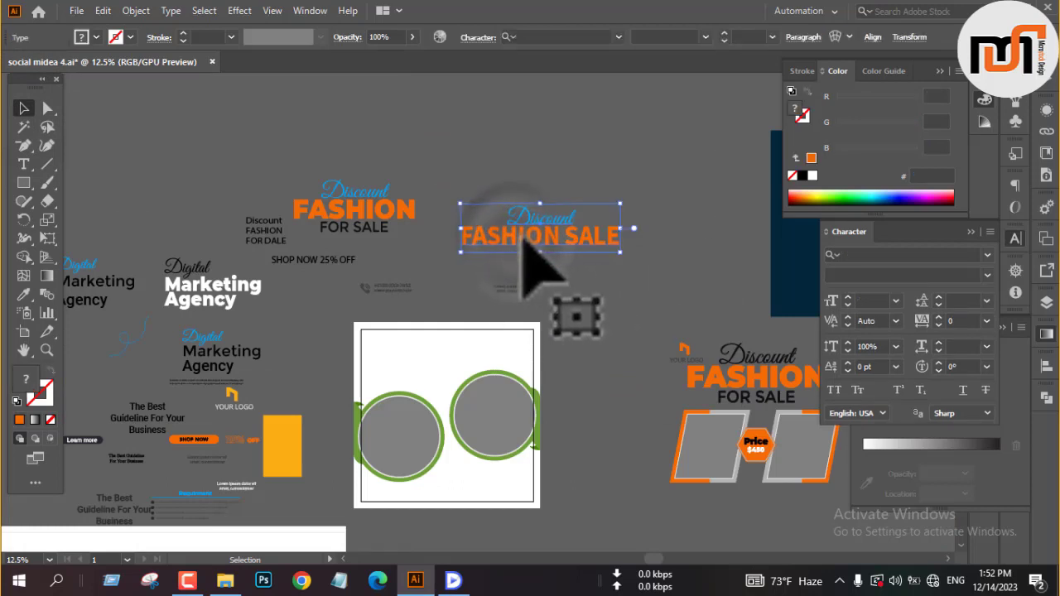
{"action": "left_click_drag", "start_coordinate": [543, 239], "coordinate": [402, 164]}
{"action": "left_click_drag", "start_coordinate": [403, 163], "coordinate": [533, 245], "text": "alt"}
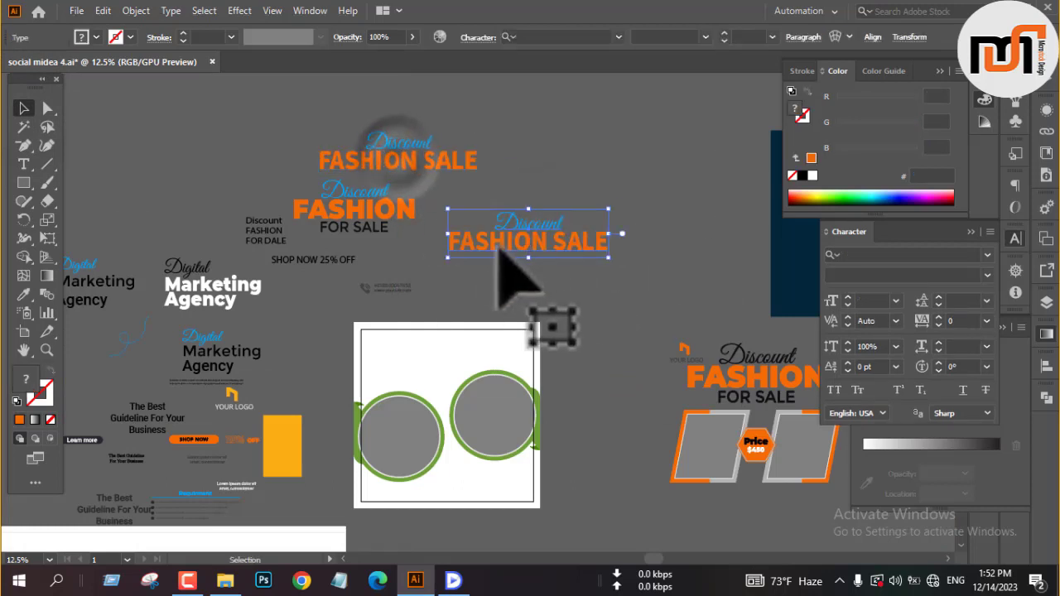
Step: Left-align the text of the duplicated Discount FASHION SALE heading
{"action": "left_click", "coordinate": [813, 39]}
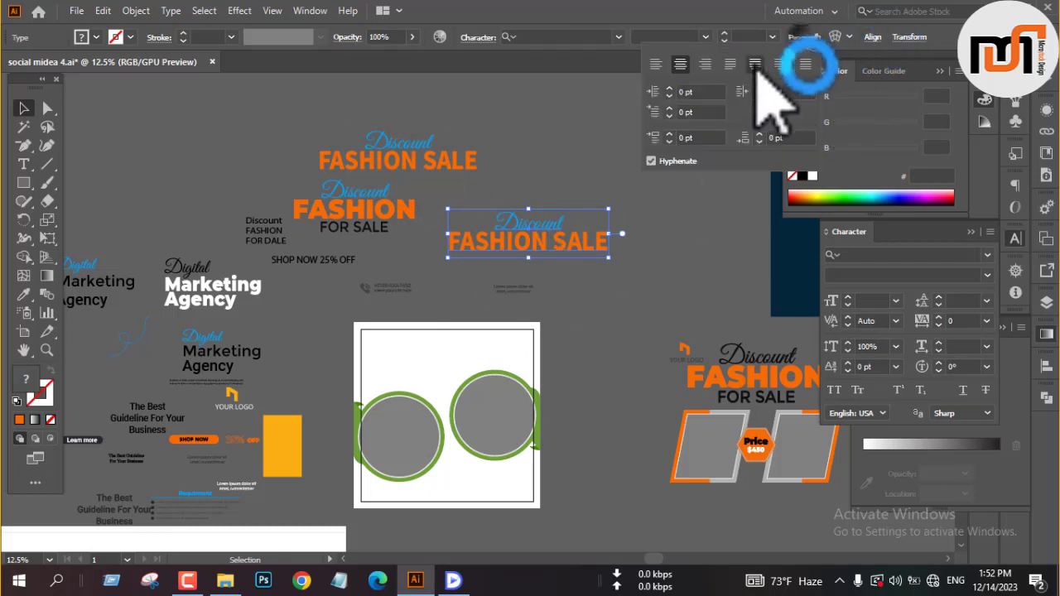
{"action": "left_click", "coordinate": [656, 64]}
{"action": "left_click", "coordinate": [816, 38]}
{"action": "left_click", "coordinate": [630, 114]}
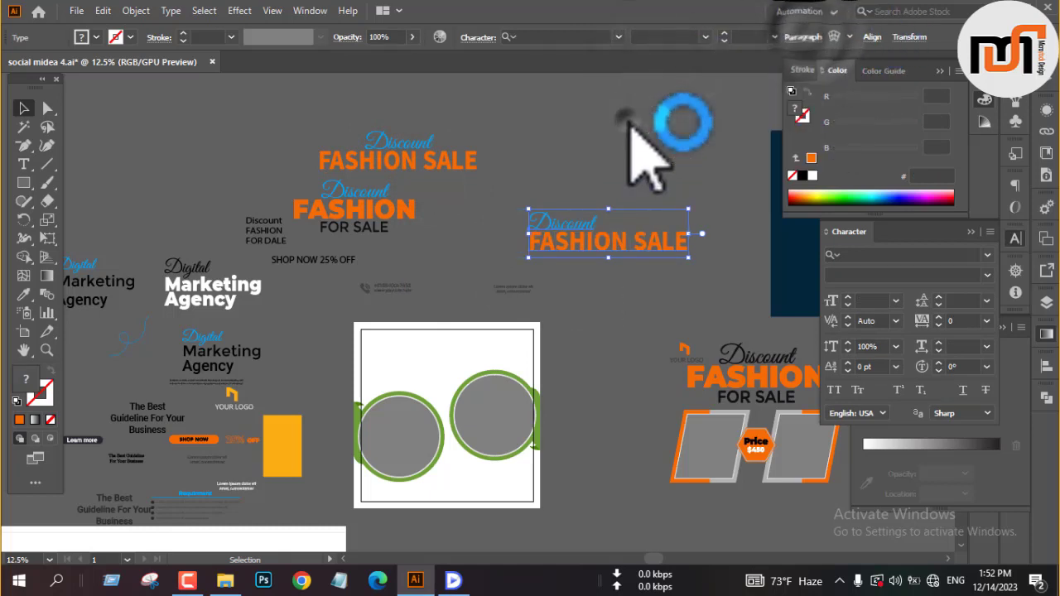
Step: Recolor the duplicated heading dark gray and give the word SALE the photo frame's green with the Eyedropper
{"action": "left_click", "coordinate": [582, 228]}
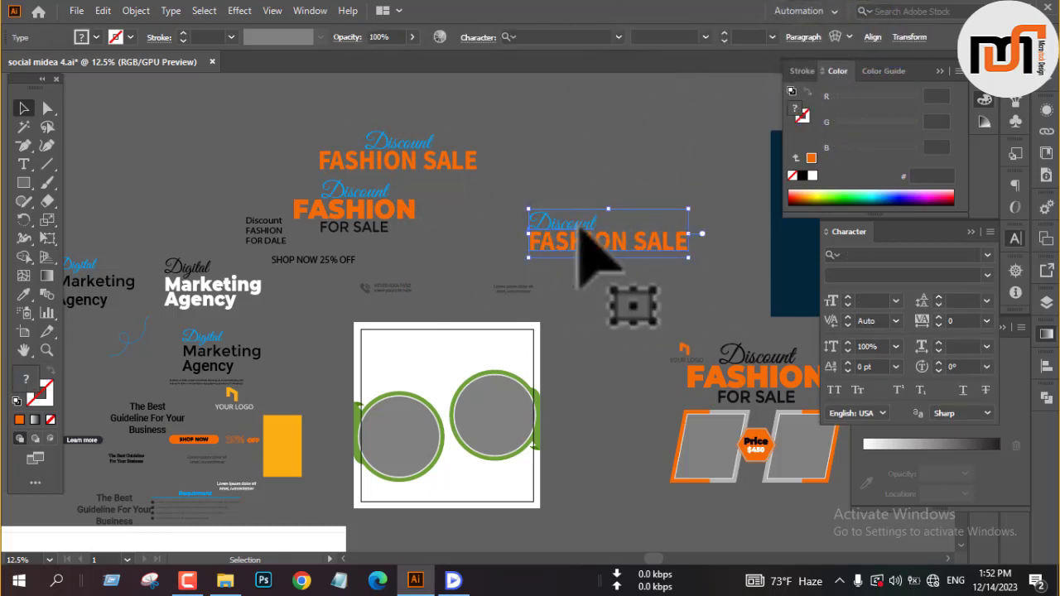
{"action": "triple_click", "coordinate": [578, 231]}
{"action": "left_click_drag", "start_coordinate": [532, 222], "coordinate": [710, 225]}
{"action": "left_click", "coordinate": [96, 37]}
{"action": "left_click", "coordinate": [48, 98]}
{"action": "left_click", "coordinate": [256, 152]}
{"action": "left_click", "coordinate": [23, 295]}
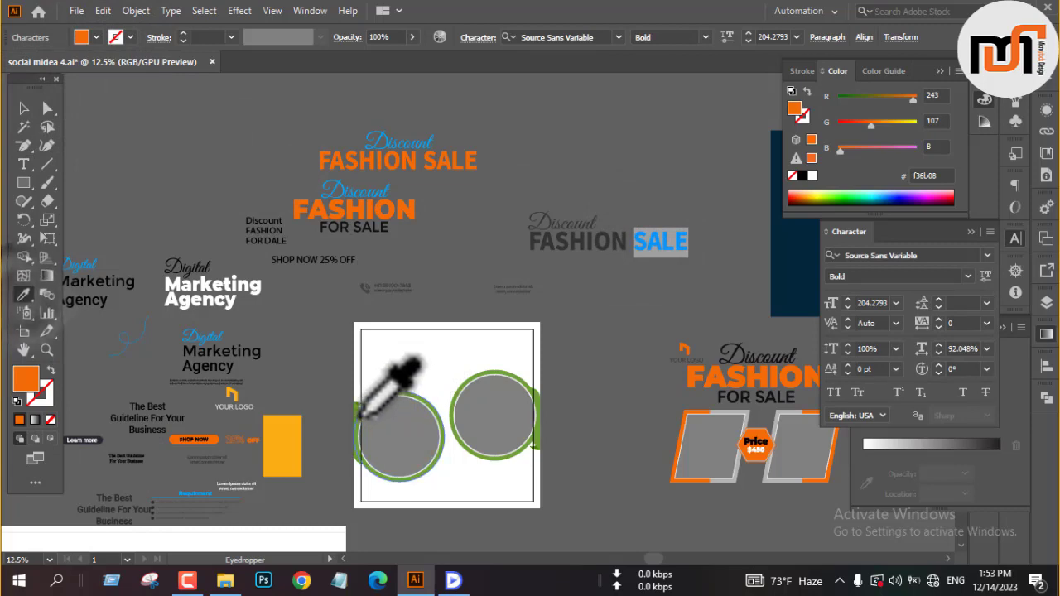
{"action": "left_click", "coordinate": [363, 416]}
Step: Move the heading onto the artboard and align it to the left and top edges of the inner margin frame
{"action": "left_click", "coordinate": [23, 108]}
{"action": "left_click", "coordinate": [464, 239]}
{"action": "left_click_drag", "start_coordinate": [609, 240], "coordinate": [439, 362]}
{"action": "scroll", "coordinate": [367, 379], "scroll_direction": "up", "scroll_amount": 3}
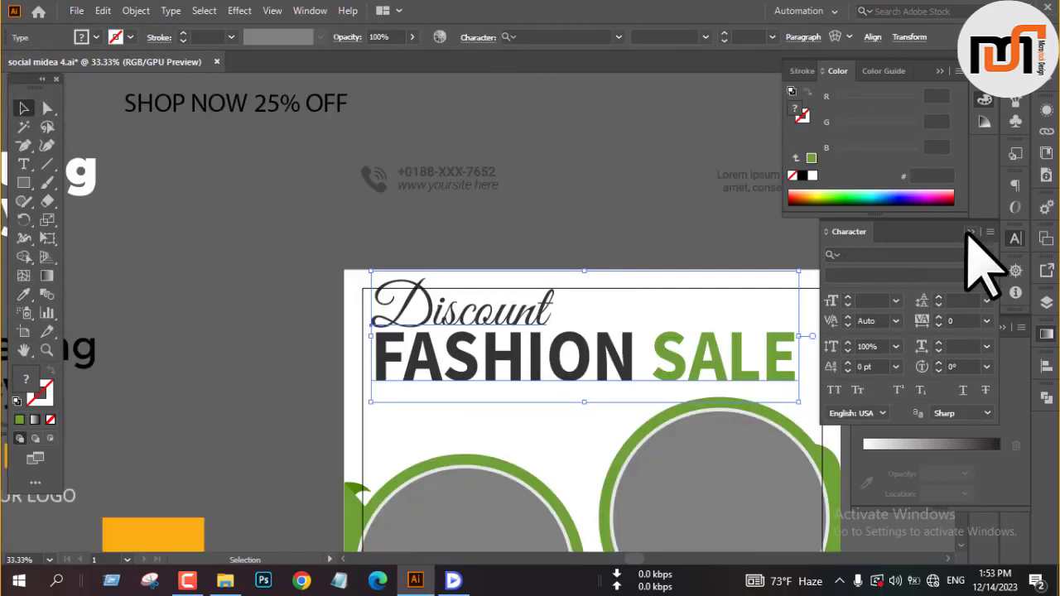
{"action": "left_click", "coordinate": [873, 37]}
{"action": "left_click", "coordinate": [715, 81]}
{"action": "left_click", "coordinate": [810, 80]}
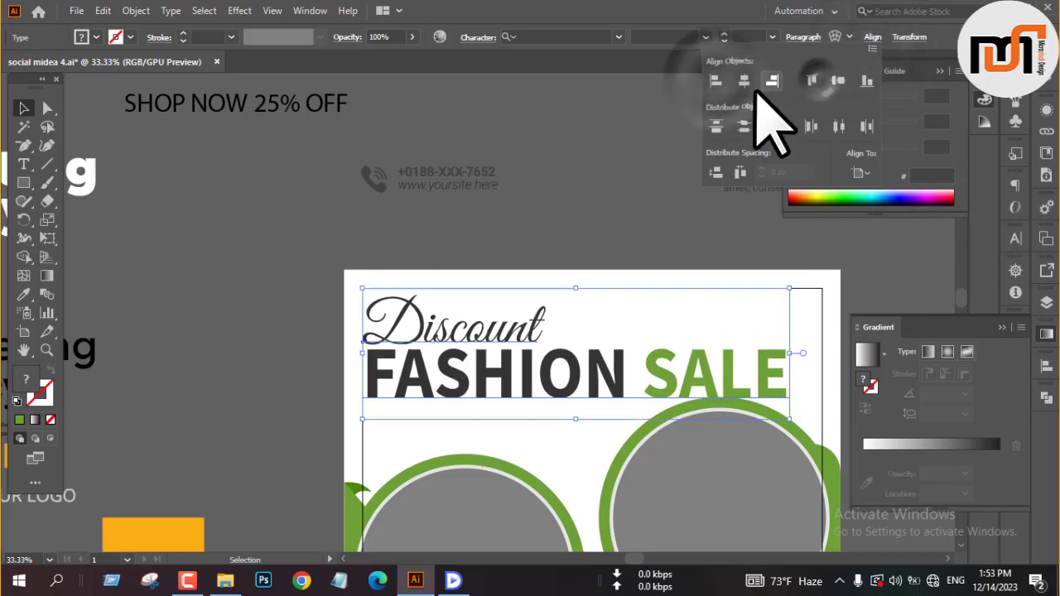
{"action": "left_click", "coordinate": [595, 164]}
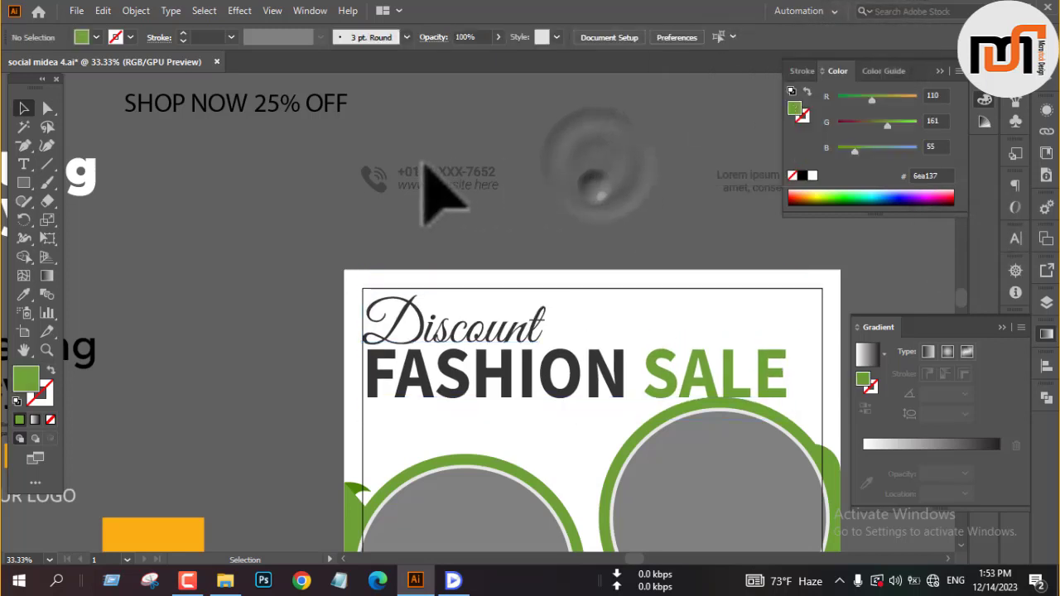
Step: Scale the heading down slightly and realign it to the top-left corner of the inner margin frame
{"action": "scroll", "coordinate": [432, 187], "scroll_direction": "down", "scroll_amount": 2}
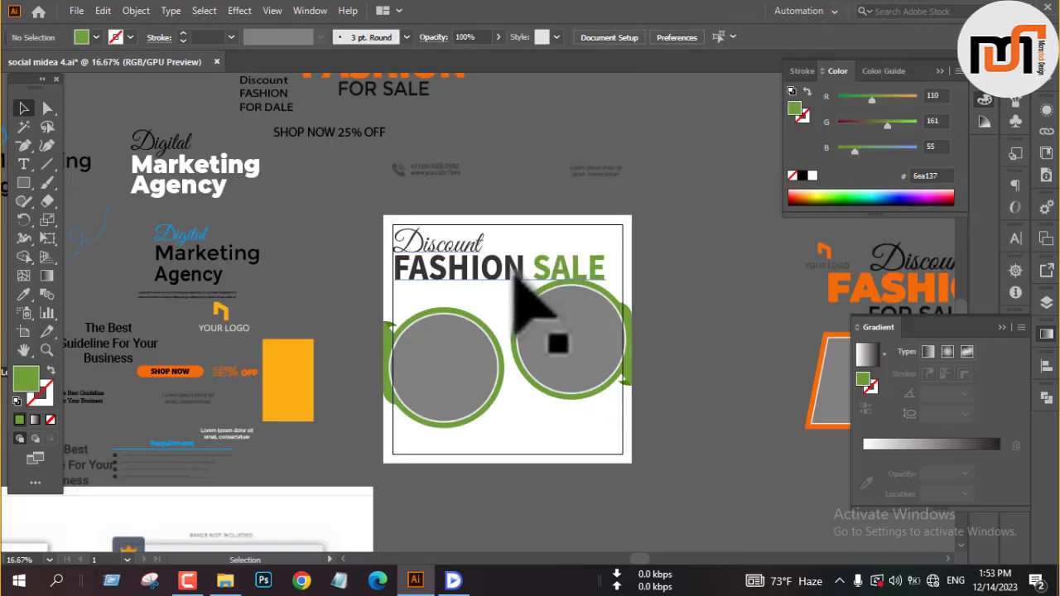
{"action": "left_click", "coordinate": [516, 248]}
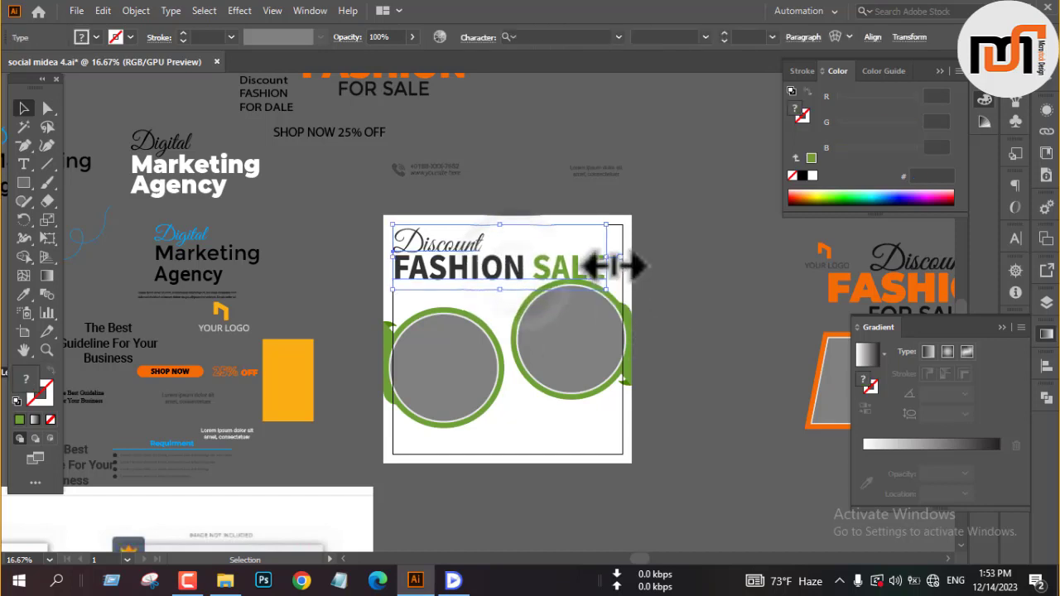
{"action": "left_click_drag", "start_coordinate": [608, 265], "coordinate": [589, 256]}
{"action": "left_click", "coordinate": [803, 36]}
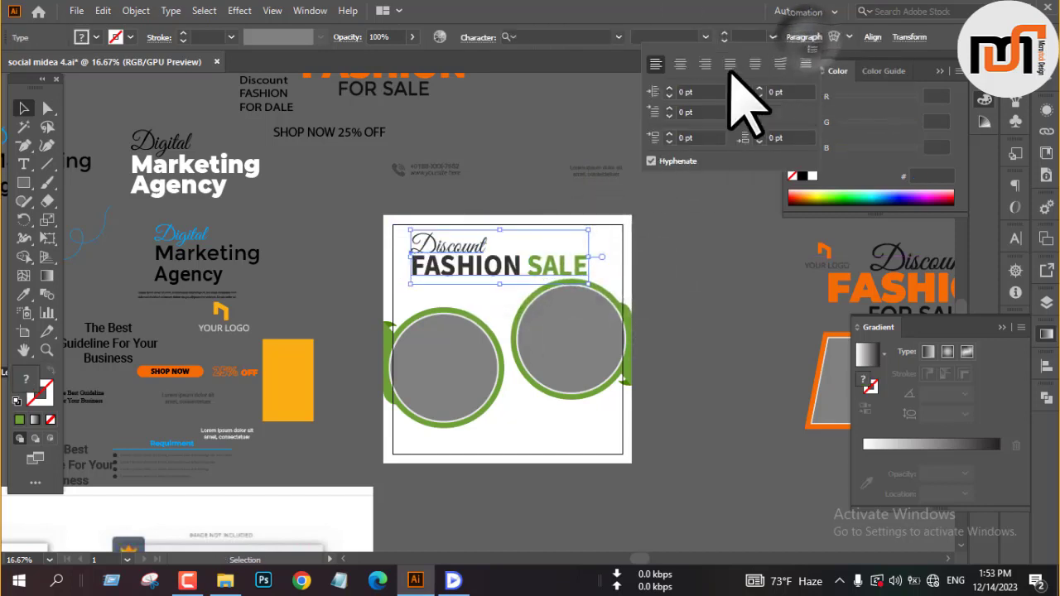
{"action": "left_click", "coordinate": [874, 36]}
{"action": "left_click", "coordinate": [718, 81]}
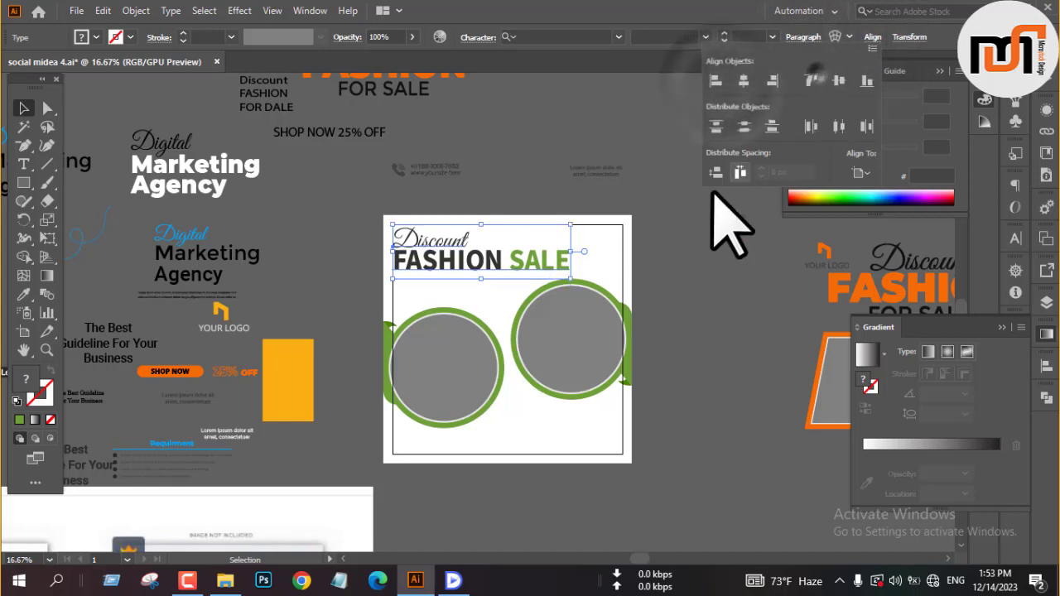
{"action": "left_click", "coordinate": [676, 239]}
Step: Compare the circle-frame post with the reference fashion-sale designs below the artboard
{"action": "scroll", "coordinate": [614, 257], "scroll_direction": "down", "scroll_amount": 3}
{"action": "scroll", "coordinate": [587, 231], "scroll_direction": "down", "scroll_amount": 3}
{"action": "scroll", "coordinate": [587, 231], "scroll_direction": "down", "scroll_amount": 3}
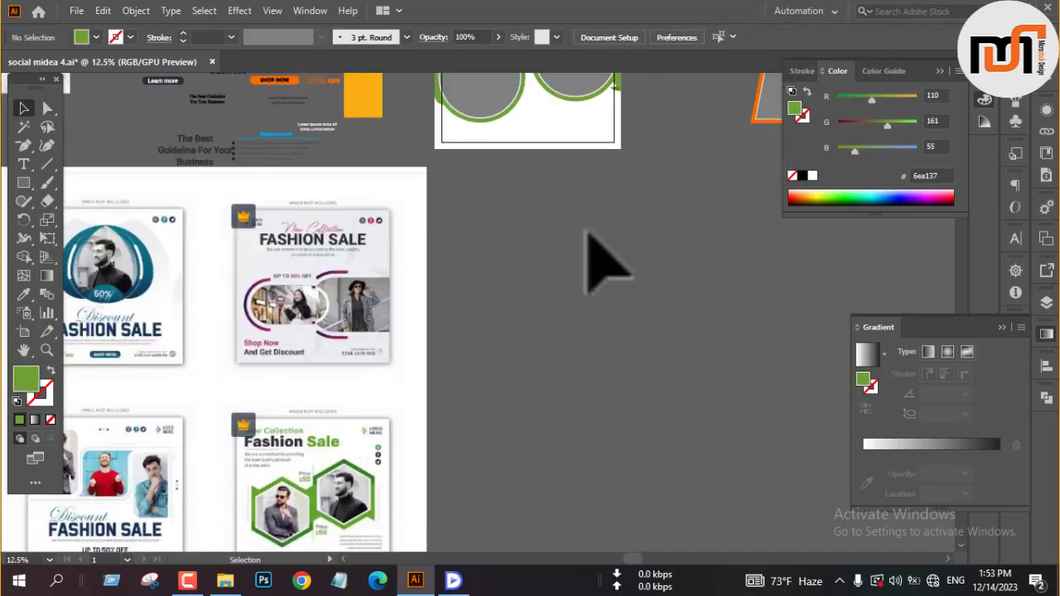
{"action": "scroll", "coordinate": [587, 231], "scroll_direction": "up", "scroll_amount": 2}
{"action": "scroll", "coordinate": [607, 266], "scroll_direction": "up", "scroll_amount": 1}
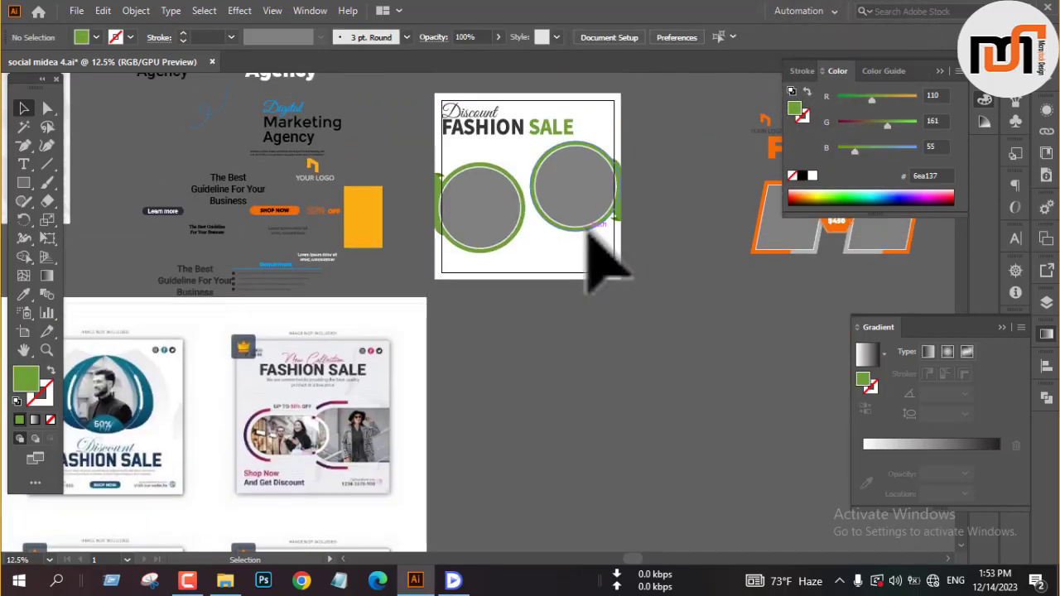
{"action": "triple_click", "coordinate": [544, 133]}
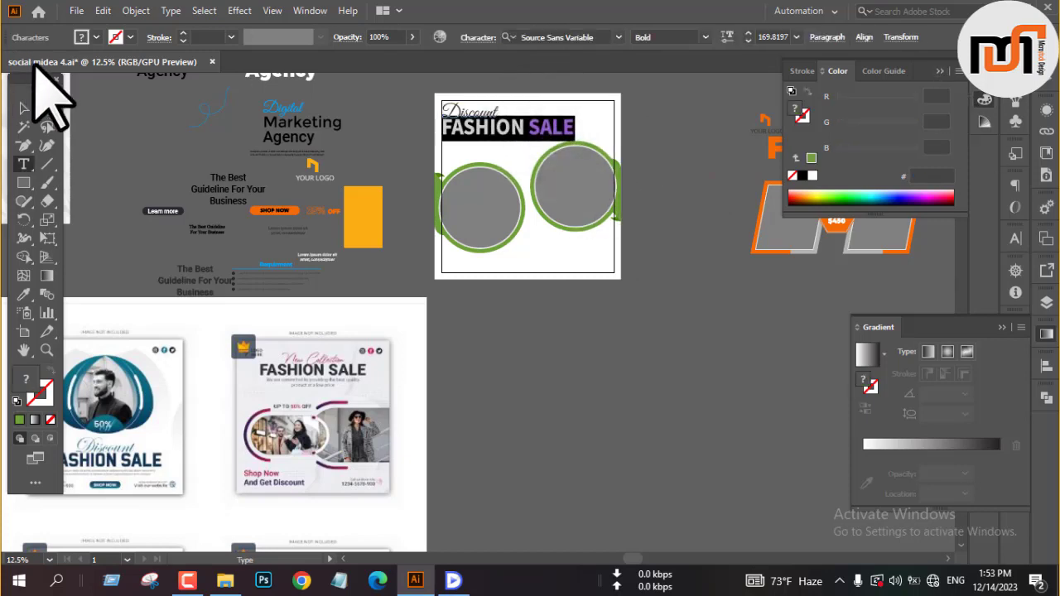
{"action": "left_click", "coordinate": [24, 108]}
{"action": "left_click", "coordinate": [540, 392]}
{"action": "scroll", "coordinate": [542, 389], "scroll_direction": "down", "scroll_amount": 3}
{"action": "scroll", "coordinate": [539, 371], "scroll_direction": "up", "scroll_amount": 3}
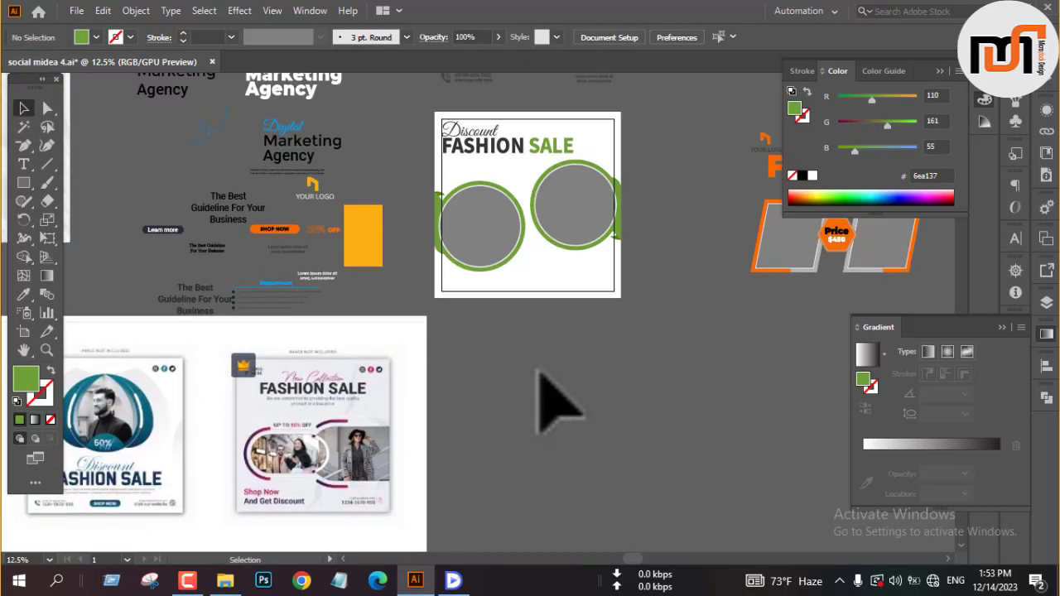
Step: Convert the Discount FASHION SALE heading on the artboard to outlines
{"action": "scroll", "coordinate": [453, 156], "scroll_direction": "up", "scroll_amount": 2}
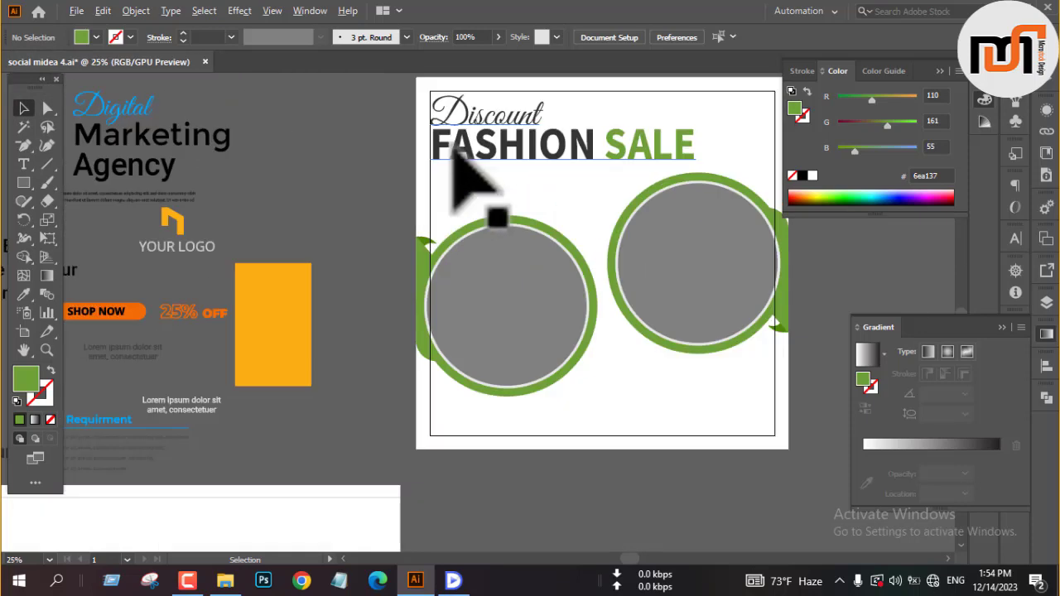
{"action": "scroll", "coordinate": [454, 151], "scroll_direction": "down", "scroll_amount": 3}
{"action": "scroll", "coordinate": [455, 154], "scroll_direction": "up", "scroll_amount": 5}
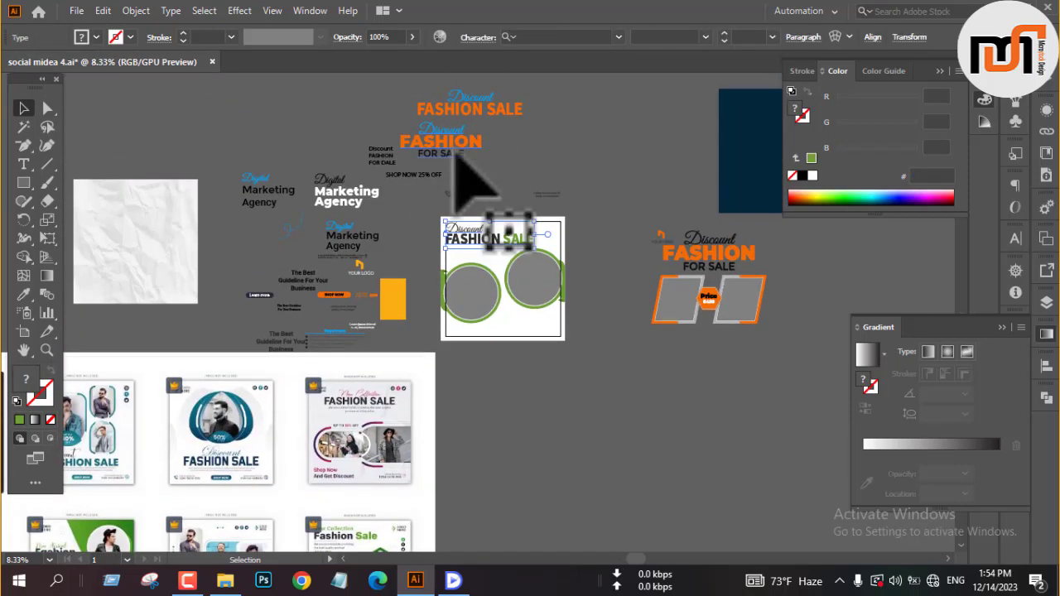
{"action": "scroll", "coordinate": [464, 170], "scroll_direction": "down", "scroll_amount": 3}
{"action": "scroll", "coordinate": [474, 199], "scroll_direction": "up", "scroll_amount": 3}
{"action": "right_click", "coordinate": [475, 169]}
{"action": "left_click", "coordinate": [568, 271]}
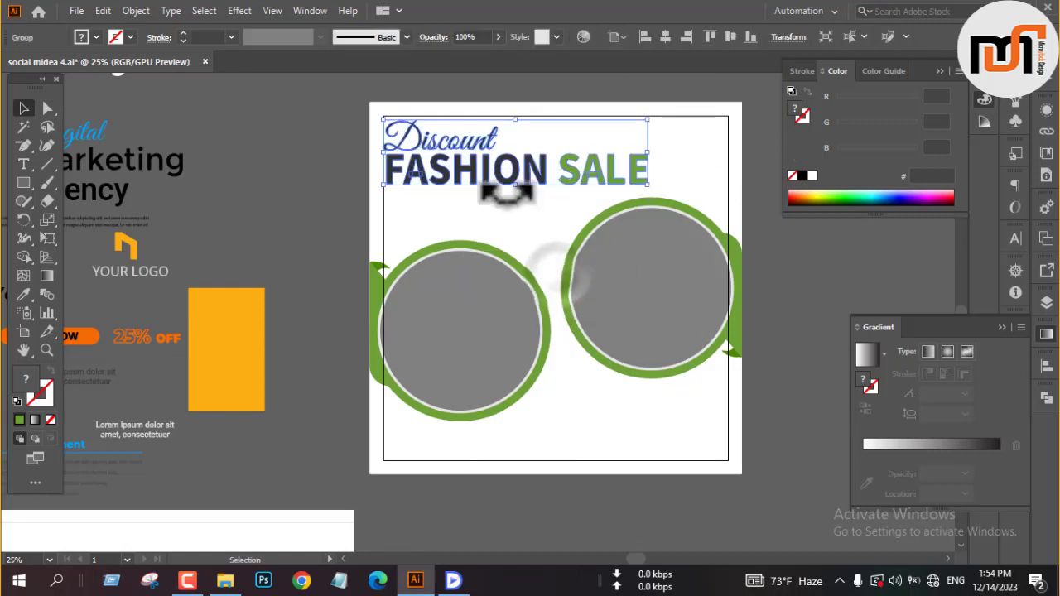
{"action": "left_click", "coordinate": [289, 224]}
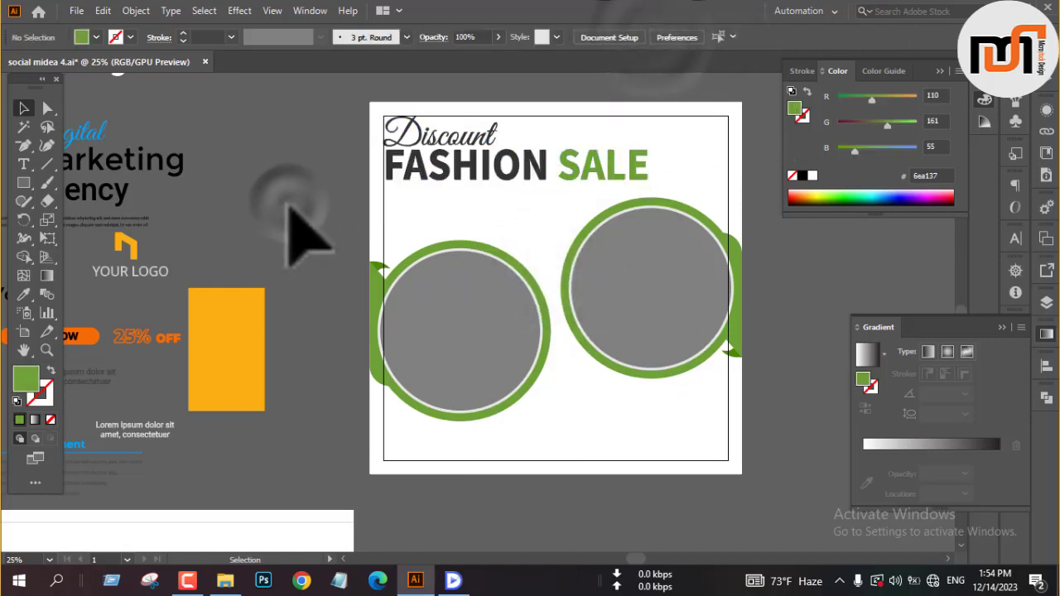
Step: Add a placeholder paragraph under the heading as area text, using 18 pt size and 21 pt leading
{"action": "scroll", "coordinate": [405, 204], "scroll_direction": "up", "scroll_amount": 1}
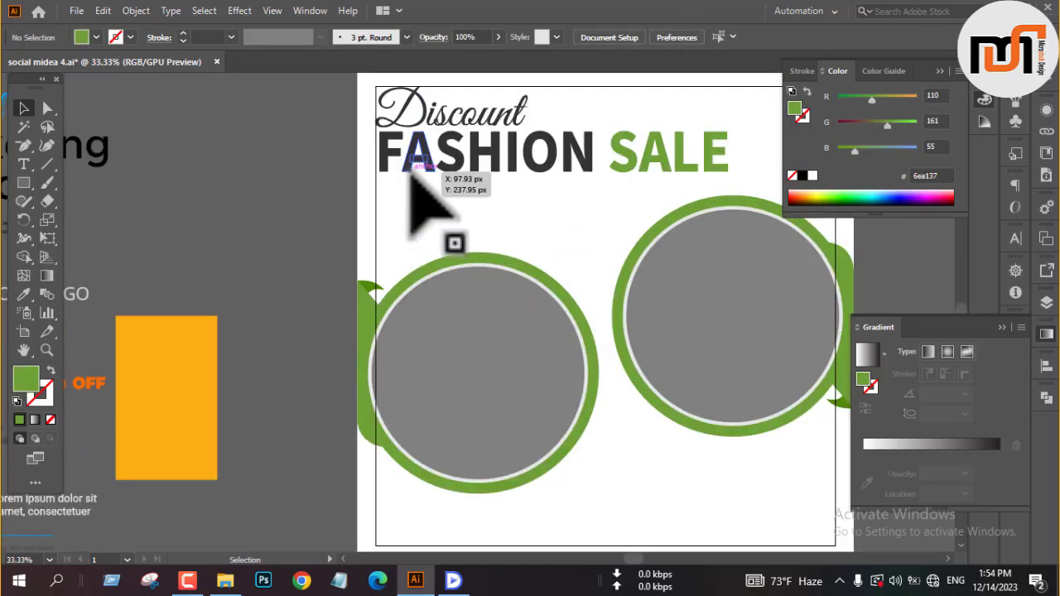
{"action": "left_click", "coordinate": [24, 165]}
{"action": "left_click", "coordinate": [1015, 239]}
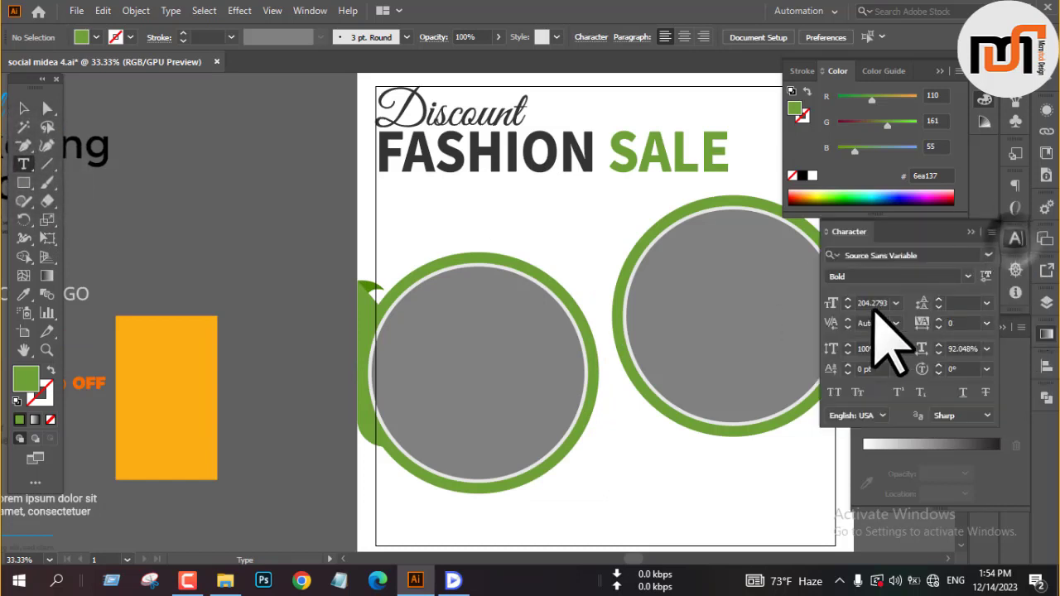
{"action": "left_click", "coordinate": [896, 303]}
{"action": "left_click", "coordinate": [911, 185]}
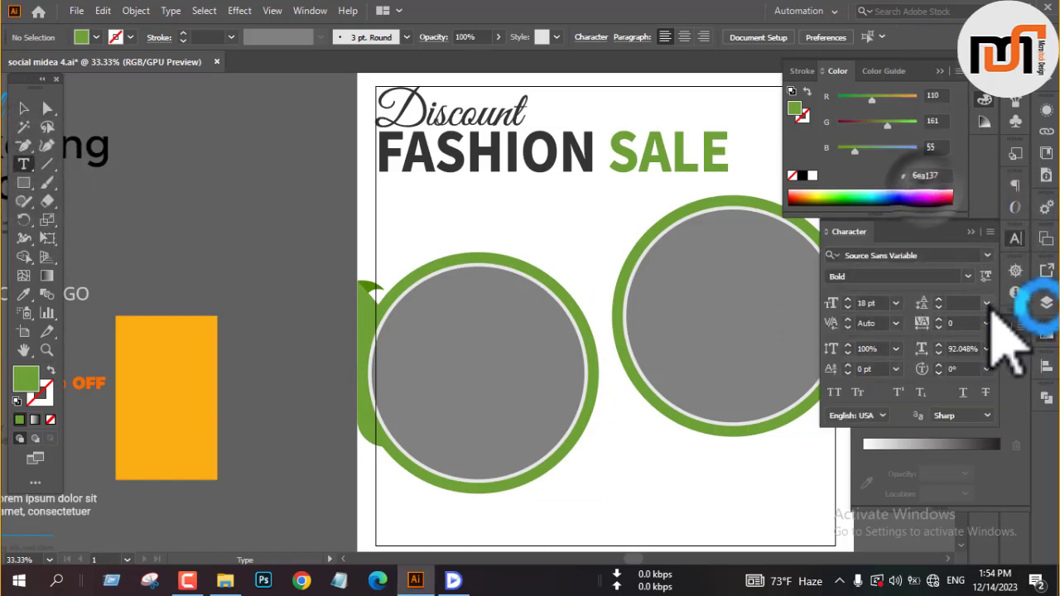
{"action": "left_click", "coordinate": [1011, 207]}
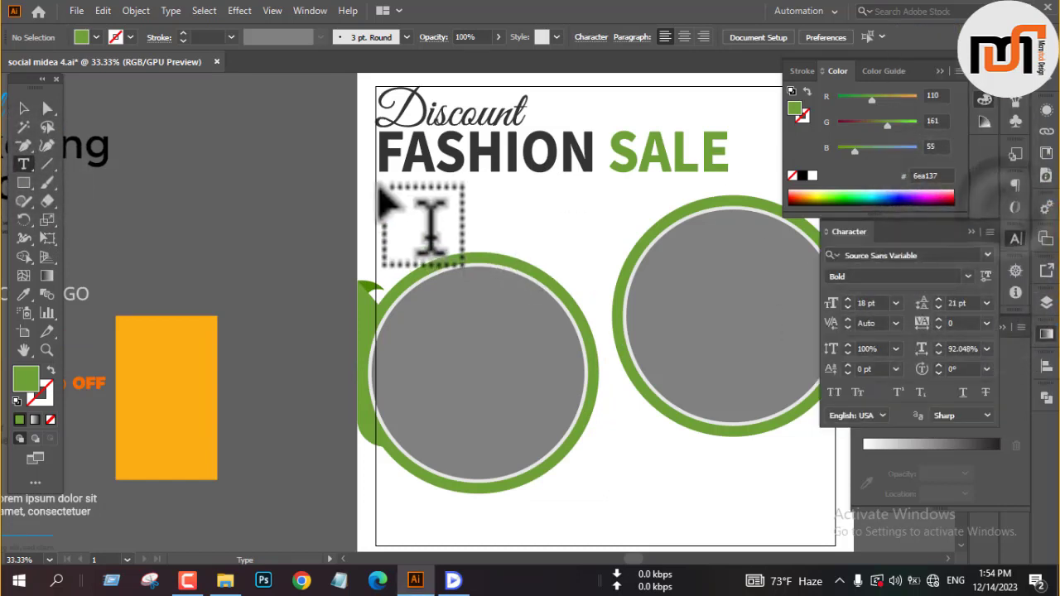
{"action": "left_click_drag", "start_coordinate": [378, 187], "coordinate": [627, 209]}
Step: Increase the placeholder paragraph's font size to 26 pt and its leading to 30 pt
{"action": "left_click", "coordinate": [847, 299]}
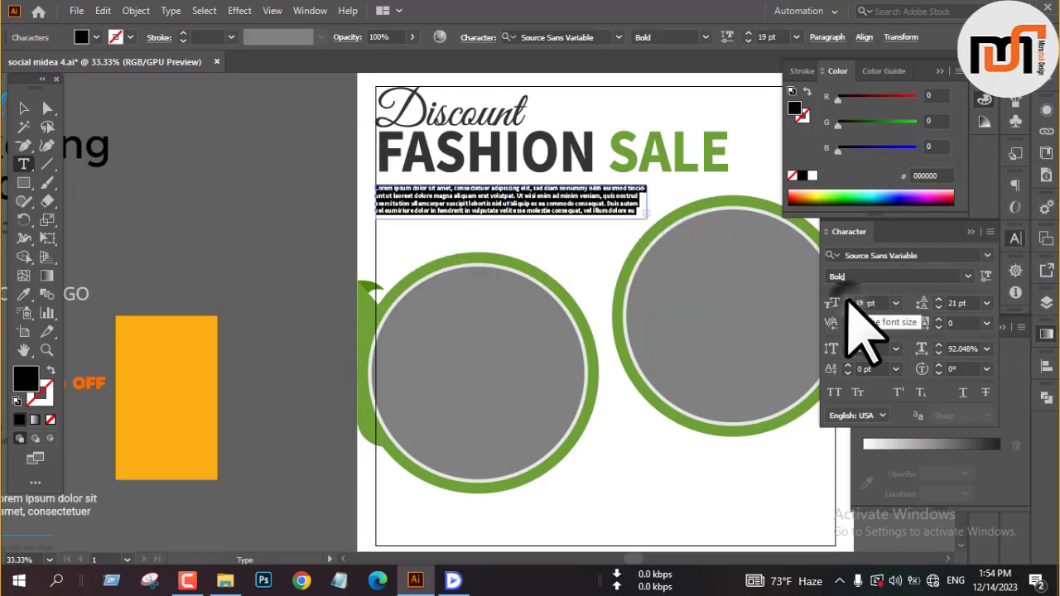
{"action": "left_click", "coordinate": [847, 299]}
{"action": "left_click", "coordinate": [847, 299]}
{"action": "left_click", "coordinate": [847, 299]}
{"action": "left_click", "coordinate": [848, 299]}
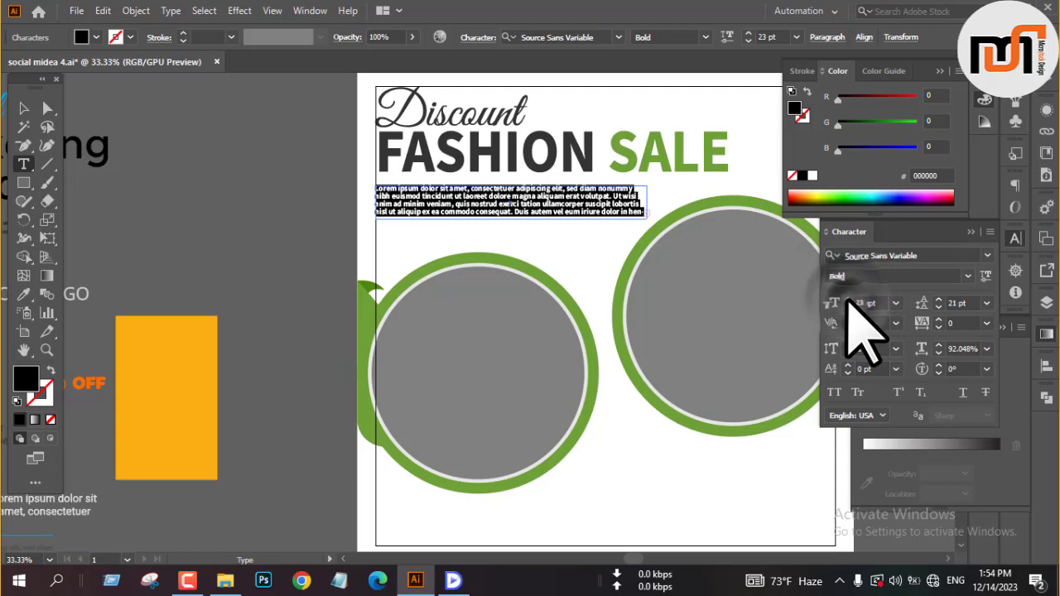
{"action": "left_click", "coordinate": [938, 299]}
{"action": "left_click", "coordinate": [939, 299]}
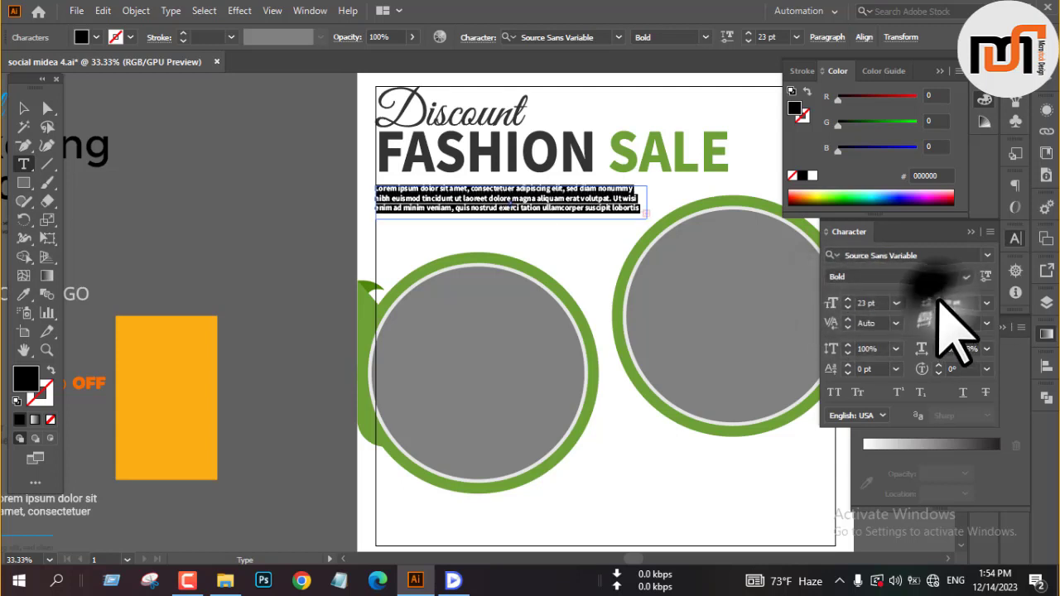
{"action": "left_click", "coordinate": [939, 299]}
{"action": "left_click", "coordinate": [847, 299]}
{"action": "left_click", "coordinate": [847, 299]}
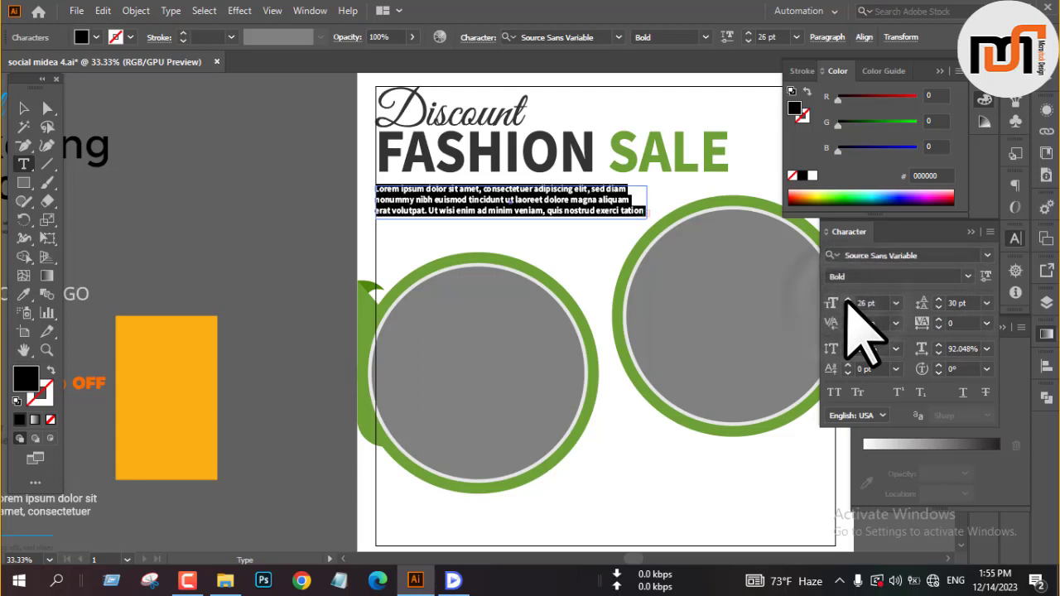
Step: Set the placeholder paragraph's fill to gray 999999
{"action": "left_click", "coordinate": [25, 107]}
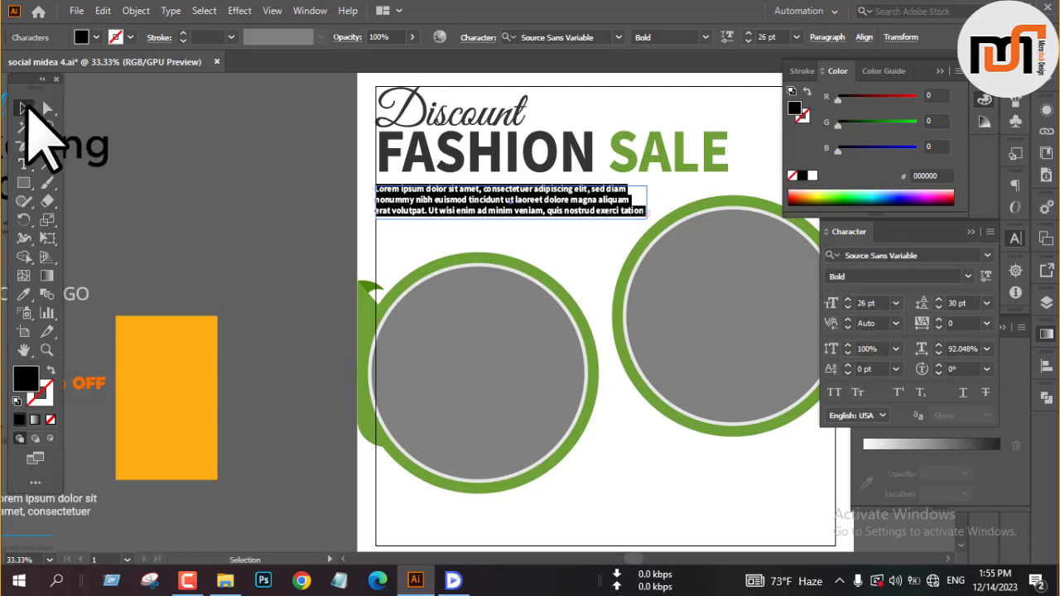
{"action": "left_click", "coordinate": [91, 37]}
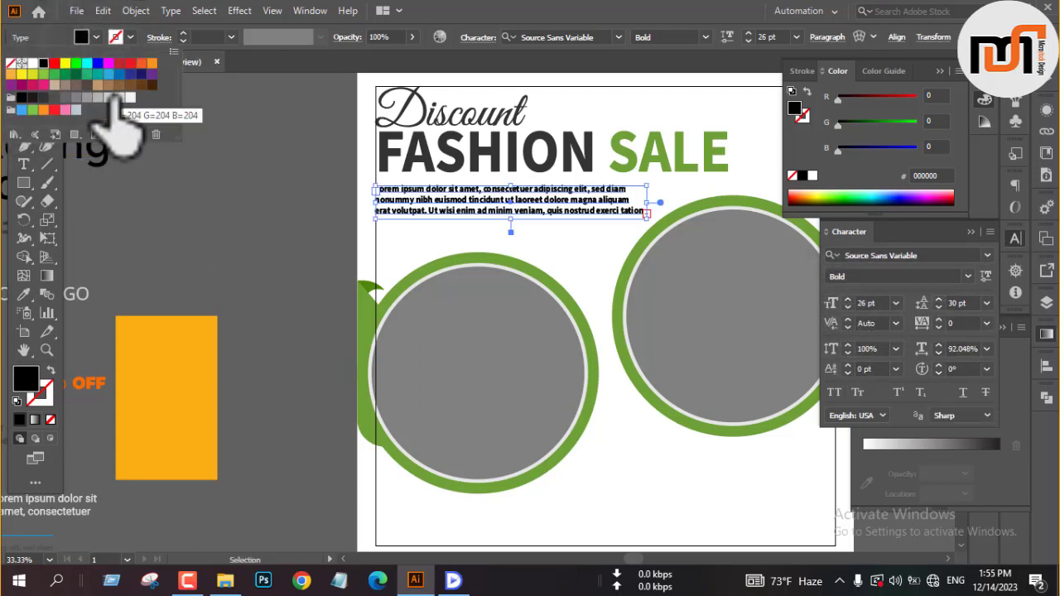
{"action": "left_click", "coordinate": [76, 97]}
{"action": "left_click", "coordinate": [284, 249]}
Step: Convert the gray placeholder paragraph under the heading to outlines
{"action": "scroll", "coordinate": [290, 257], "scroll_direction": "down", "scroll_amount": 3}
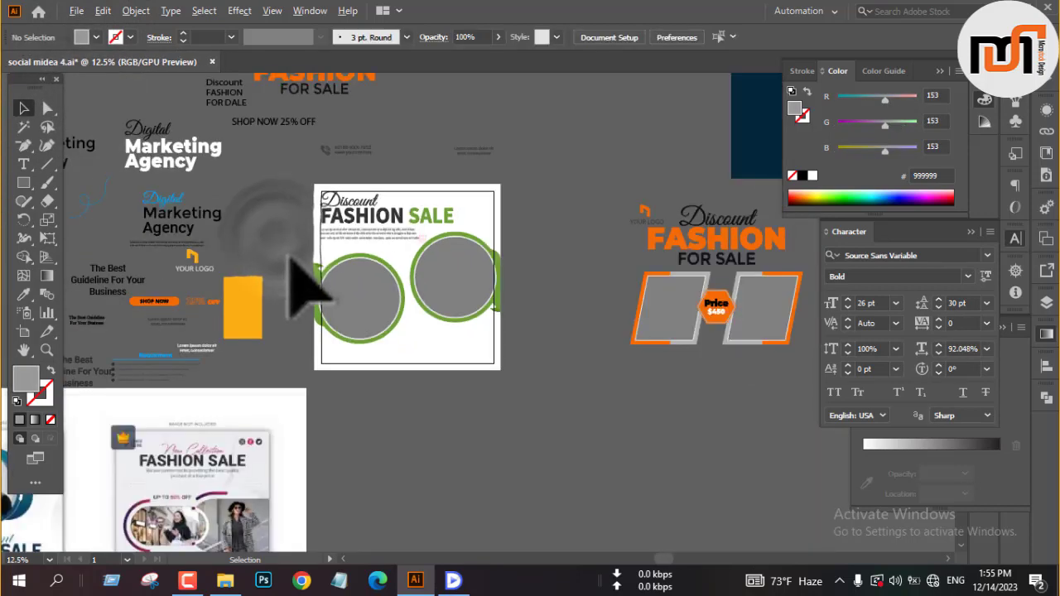
{"action": "scroll", "coordinate": [294, 259], "scroll_direction": "down", "scroll_amount": 5}
{"action": "scroll", "coordinate": [307, 265], "scroll_direction": "up", "scroll_amount": 2}
{"action": "scroll", "coordinate": [307, 257], "scroll_direction": "down", "scroll_amount": 2}
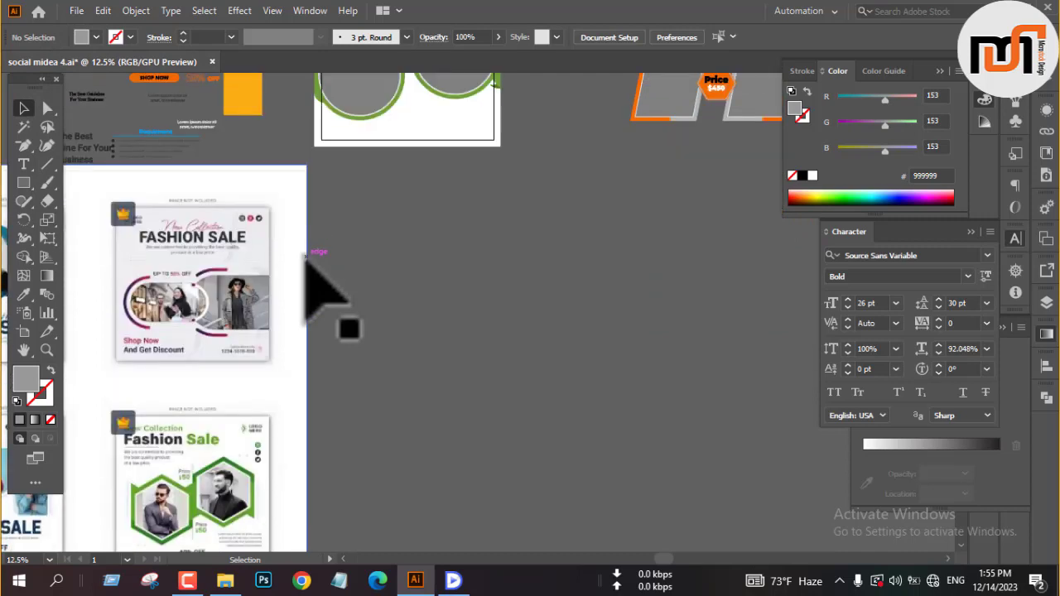
{"action": "scroll", "coordinate": [307, 258], "scroll_direction": "up", "scroll_amount": 4}
{"action": "right_click", "coordinate": [399, 206]}
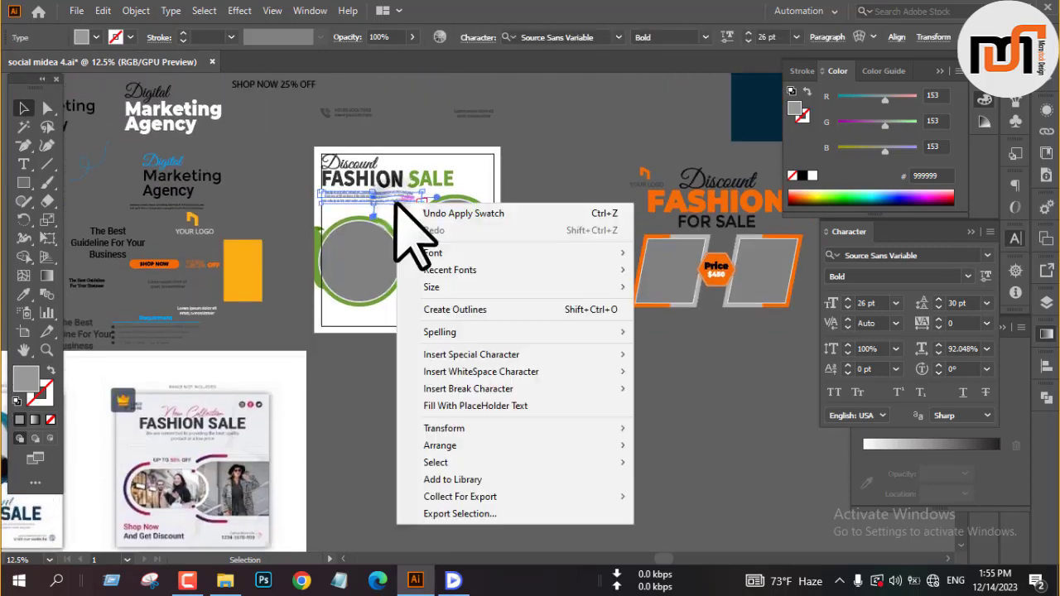
{"action": "left_click", "coordinate": [534, 309]}
{"action": "left_click", "coordinate": [557, 275]}
{"action": "scroll", "coordinate": [556, 274], "scroll_direction": "down", "scroll_amount": 1}
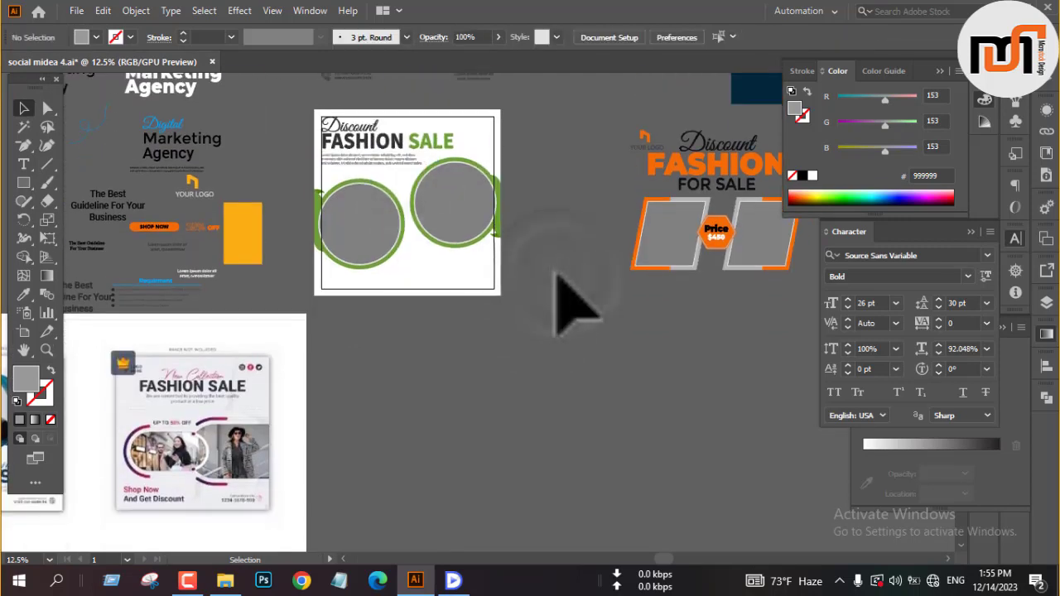
Step: Place a copy of the YOUR LOGO group in the post's upper-right corner and bring it to the front
{"action": "scroll", "coordinate": [547, 277], "scroll_direction": "up", "scroll_amount": 3}
{"action": "left_click_drag", "start_coordinate": [194, 300], "coordinate": [485, 260]}
{"action": "scroll", "coordinate": [486, 260], "scroll_direction": "up", "scroll_amount": 3}
{"action": "right_click", "coordinate": [602, 250]}
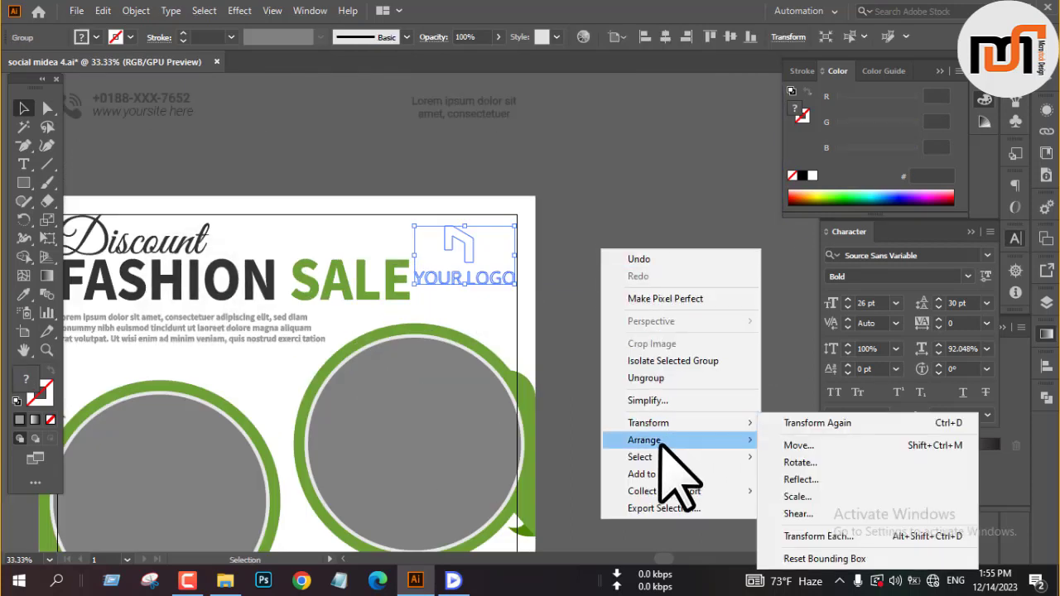
{"action": "left_click", "coordinate": [655, 440]}
Step: Shrink the logo slightly and align it to the artboard's right and top edges
{"action": "left_click", "coordinate": [710, 37]}
{"action": "left_click", "coordinate": [684, 36]}
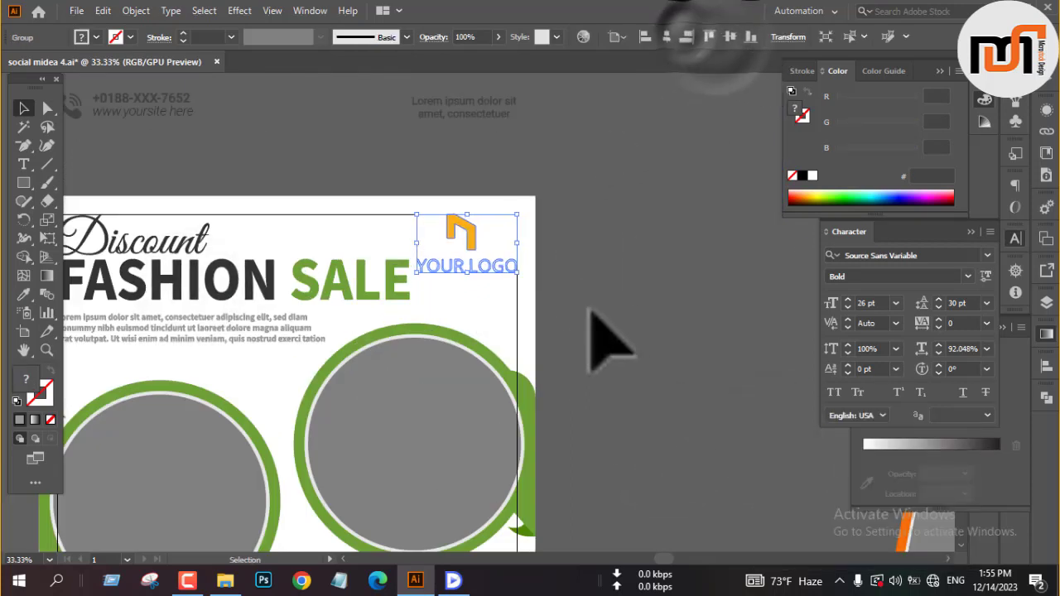
{"action": "left_click", "coordinate": [710, 36]}
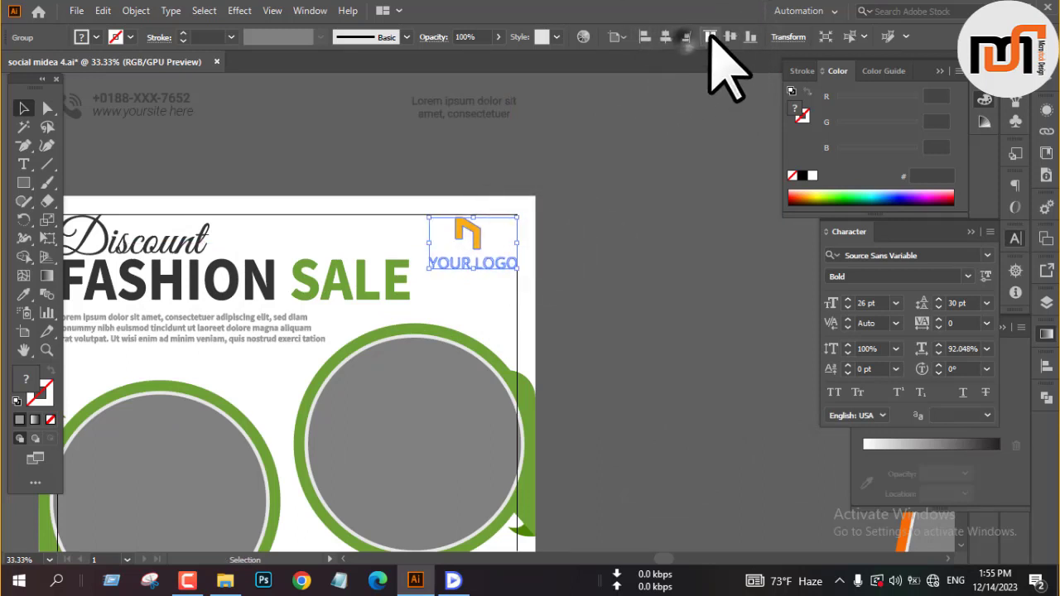
{"action": "left_click", "coordinate": [627, 275]}
Step: Move the logo onto the empty canvas beside the post and fill it with dark gray 1a1a1a
{"action": "left_click_drag", "start_coordinate": [477, 228], "coordinate": [612, 236]}
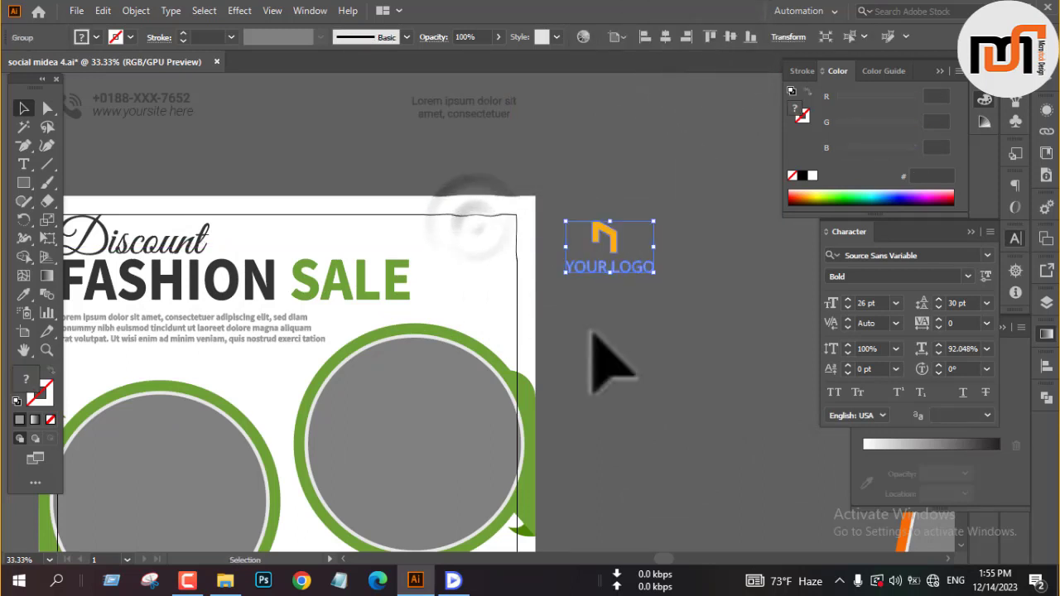
{"action": "left_click", "coordinate": [83, 37]}
{"action": "left_click", "coordinate": [34, 101]}
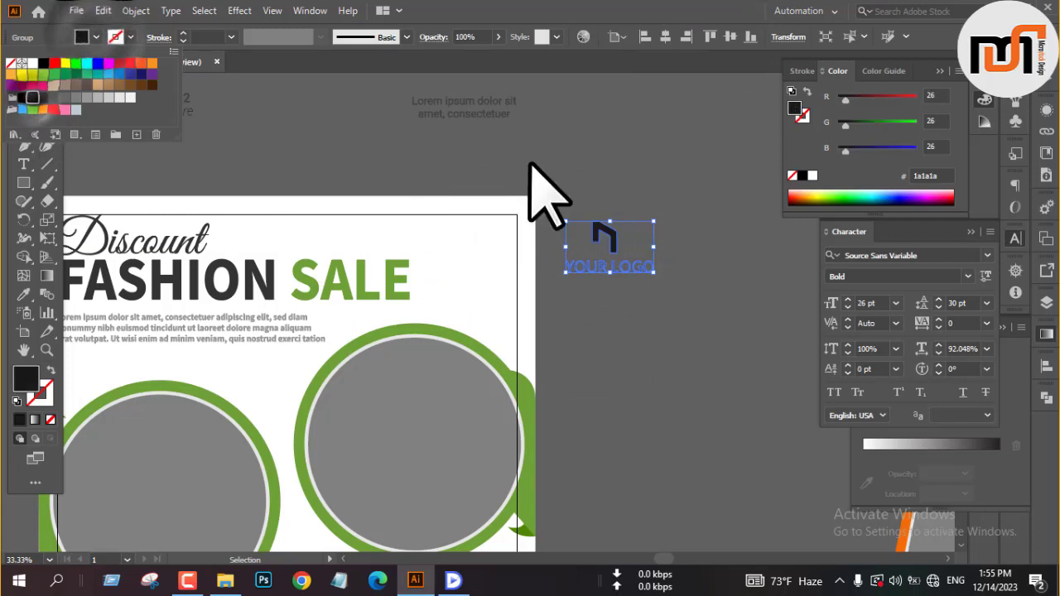
{"action": "left_click", "coordinate": [532, 161]}
{"action": "left_click", "coordinate": [565, 169]}
Step: Recolor only the logo symbol with the green 6ea137 sampled from the right photo frame's ring
{"action": "key", "text": "a"}
{"action": "left_click", "coordinate": [604, 236]}
{"action": "key", "text": "i"}
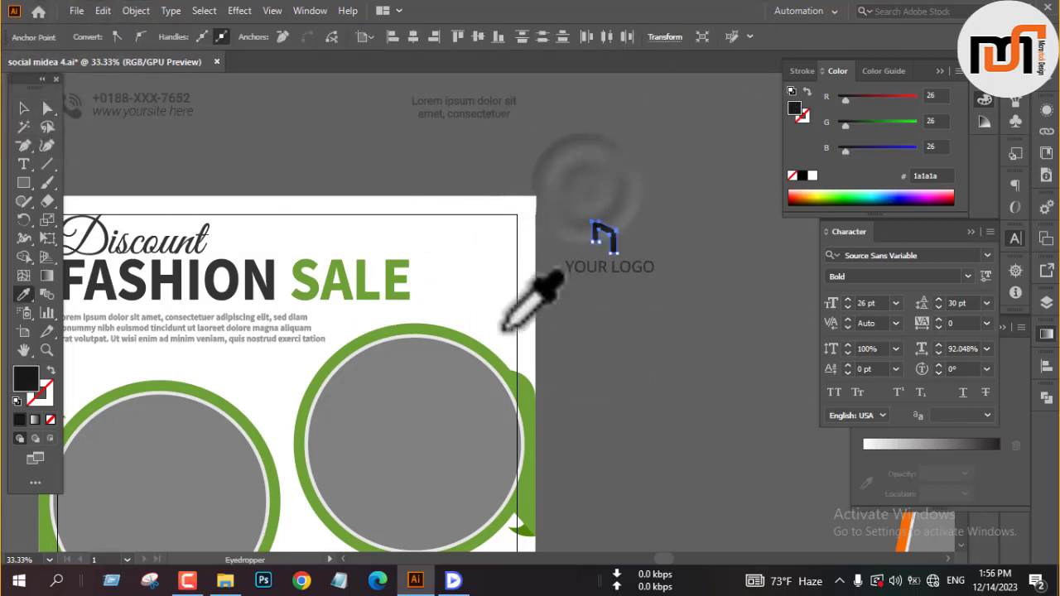
{"action": "left_click", "coordinate": [533, 414]}
{"action": "key", "text": "v"}
{"action": "left_click", "coordinate": [650, 370]}
Step: Return the recolored logo to the post by aligning it to the artboard's right and top edges
{"action": "left_click", "coordinate": [618, 243]}
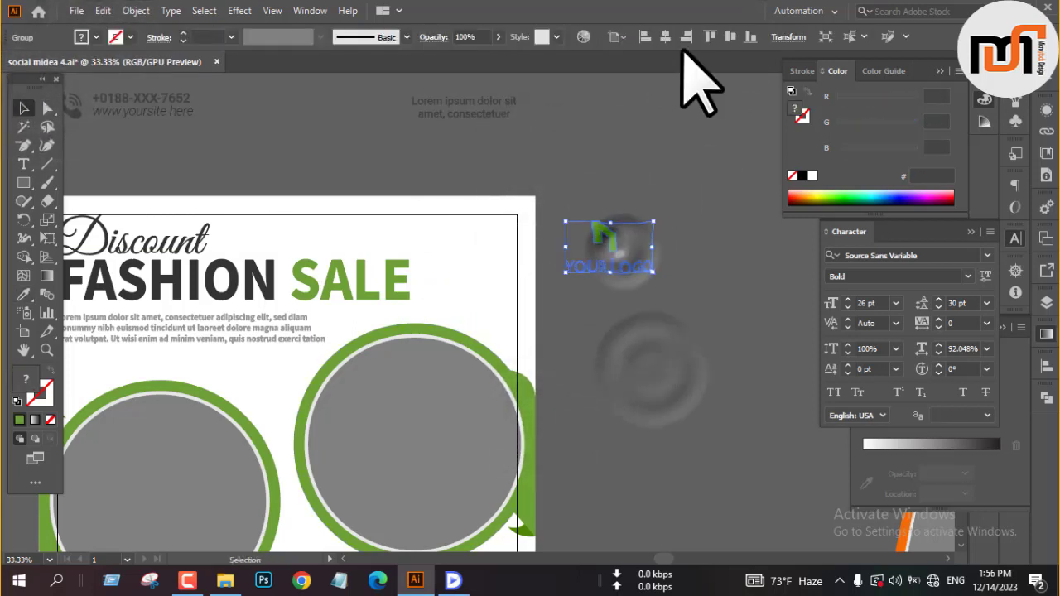
{"action": "left_click", "coordinate": [687, 37]}
{"action": "left_click", "coordinate": [711, 38]}
{"action": "left_click", "coordinate": [631, 247]}
Step: Draw a green circle over the gap between the two photo frames and scale it down around its center
{"action": "scroll", "coordinate": [611, 263], "scroll_direction": "down", "scroll_amount": 3, "text": "alt"}
{"action": "scroll", "coordinate": [611, 265], "scroll_direction": "down", "scroll_amount": 6}
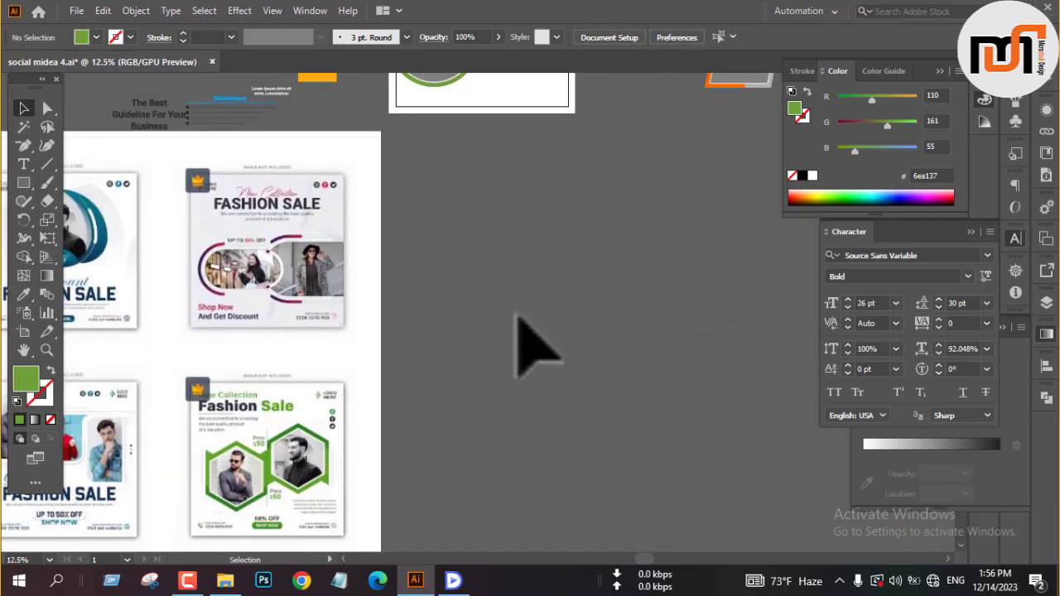
{"action": "scroll", "coordinate": [517, 360], "scroll_direction": "up", "scroll_amount": 5}
{"action": "scroll", "coordinate": [481, 265], "scroll_direction": "up", "scroll_amount": 2, "text": "alt"}
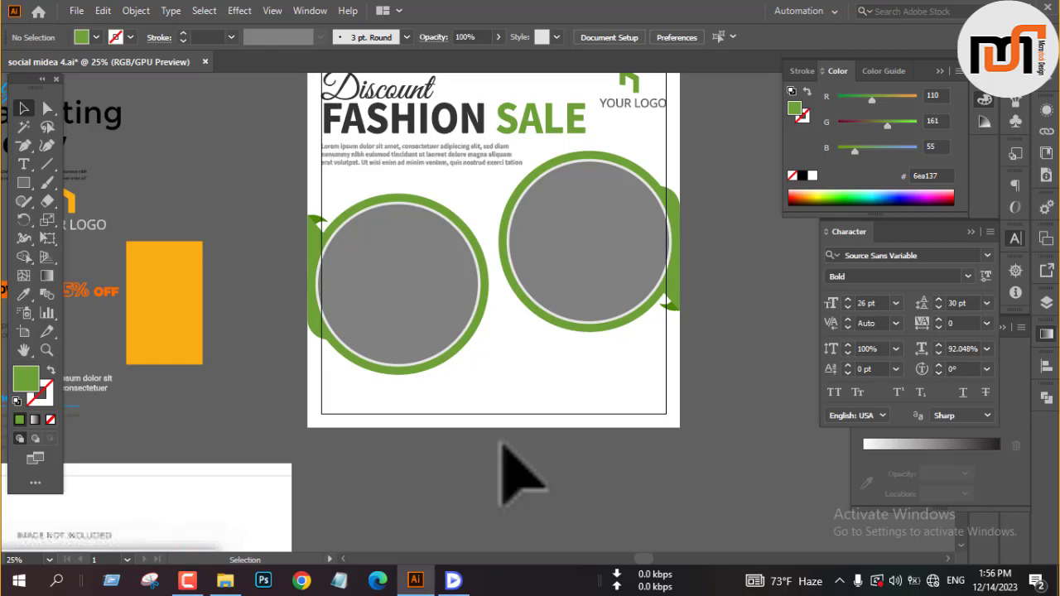
{"action": "scroll", "coordinate": [521, 426], "scroll_direction": "down", "scroll_amount": 9}
{"action": "scroll", "coordinate": [517, 420], "scroll_direction": "up", "scroll_amount": 4}
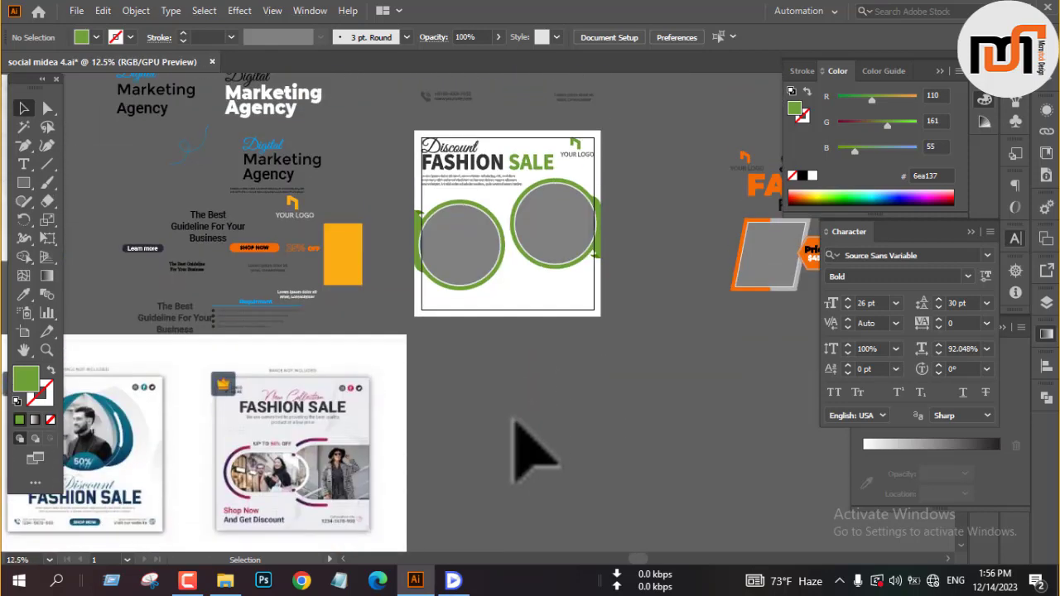
{"action": "scroll", "coordinate": [520, 247], "scroll_direction": "up", "scroll_amount": 3}
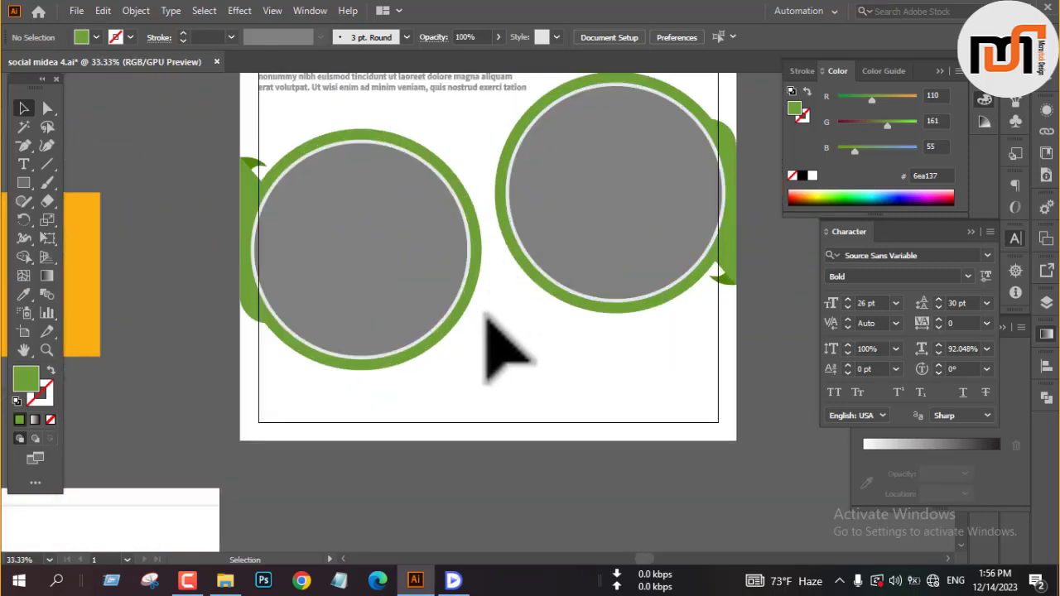
{"action": "key", "text": "l"}
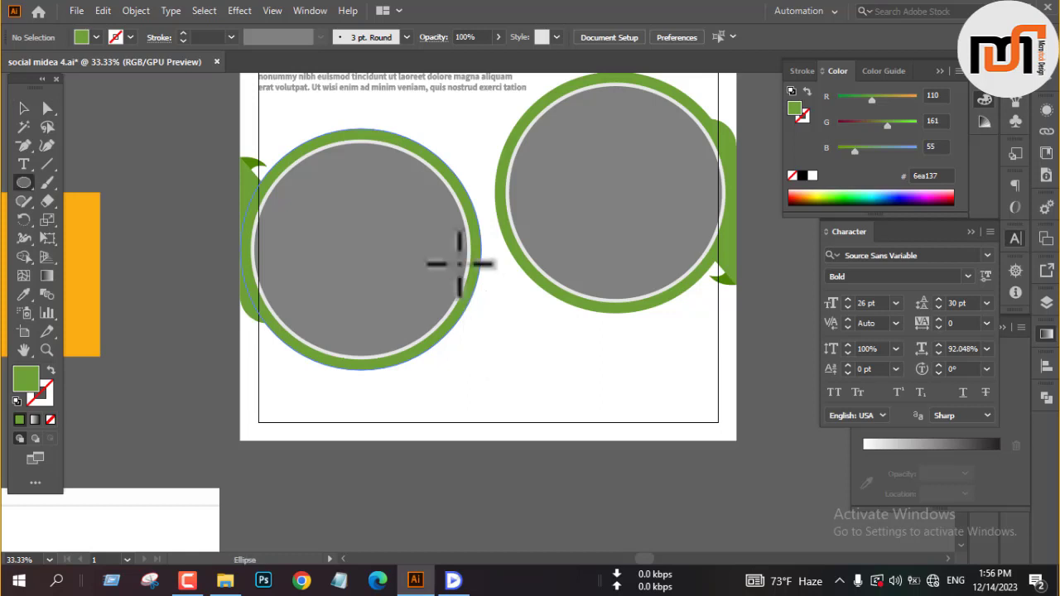
{"action": "left_click_drag", "start_coordinate": [540, 300], "coordinate": [493, 259]}
{"action": "key", "text": "v"}
{"action": "left_click", "coordinate": [763, 390]}
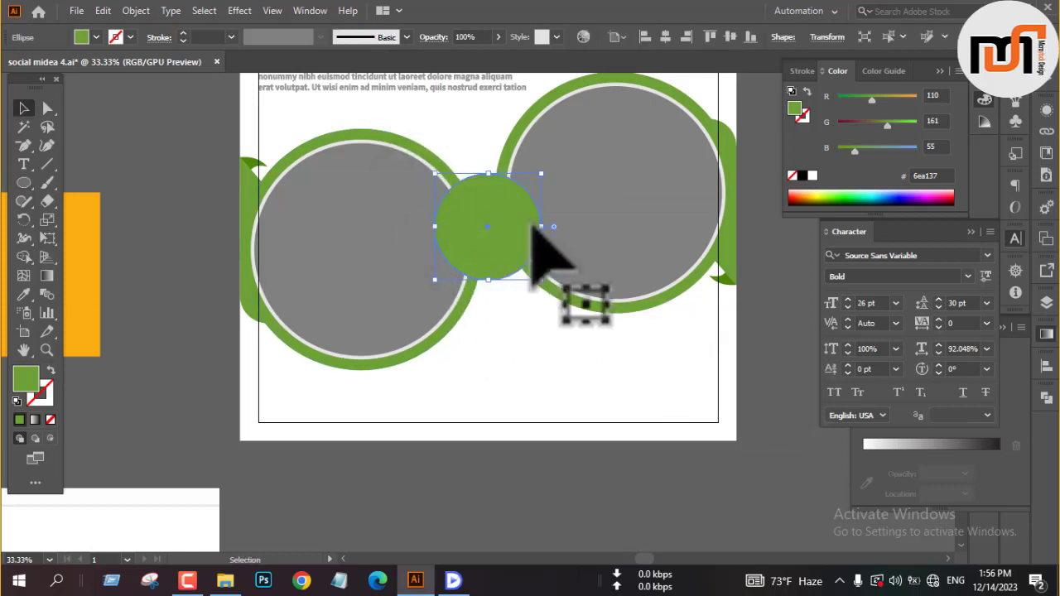
{"action": "left_click_drag", "start_coordinate": [542, 235], "coordinate": [530, 230]}
{"action": "left_click", "coordinate": [748, 324]}
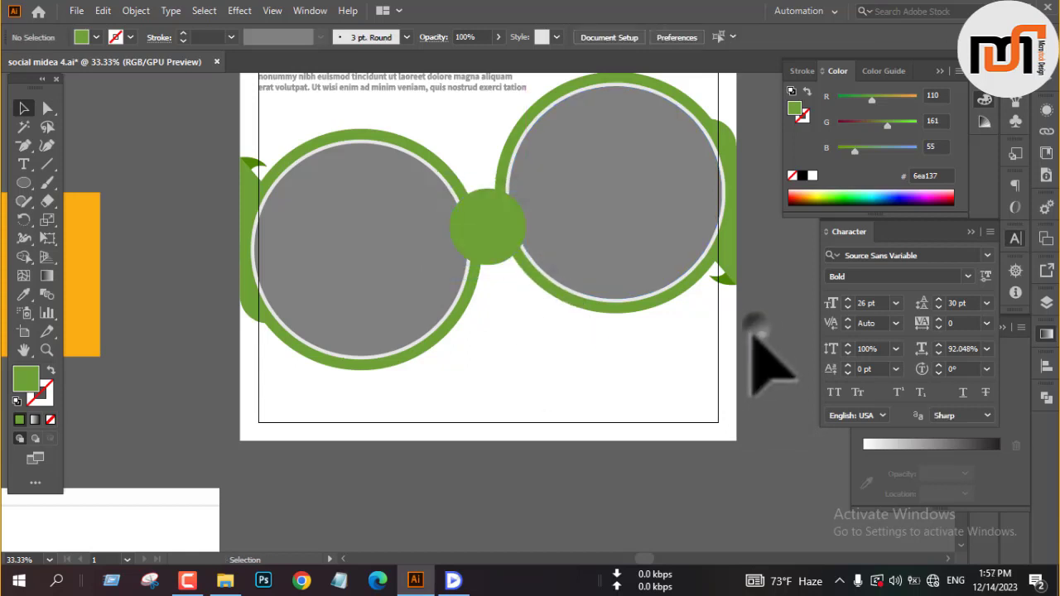
Step: Create a slightly larger offset path around the small green circle and fill it with light gray e6e6e6
{"action": "left_click", "coordinate": [491, 238]}
{"action": "left_click", "coordinate": [136, 10]}
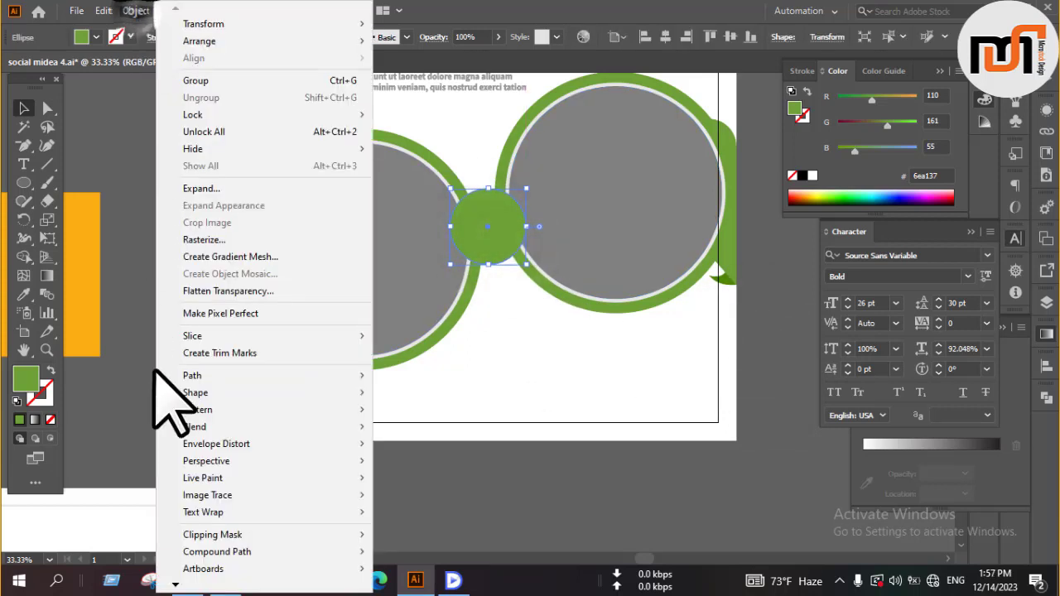
{"action": "left_click", "coordinate": [468, 384]}
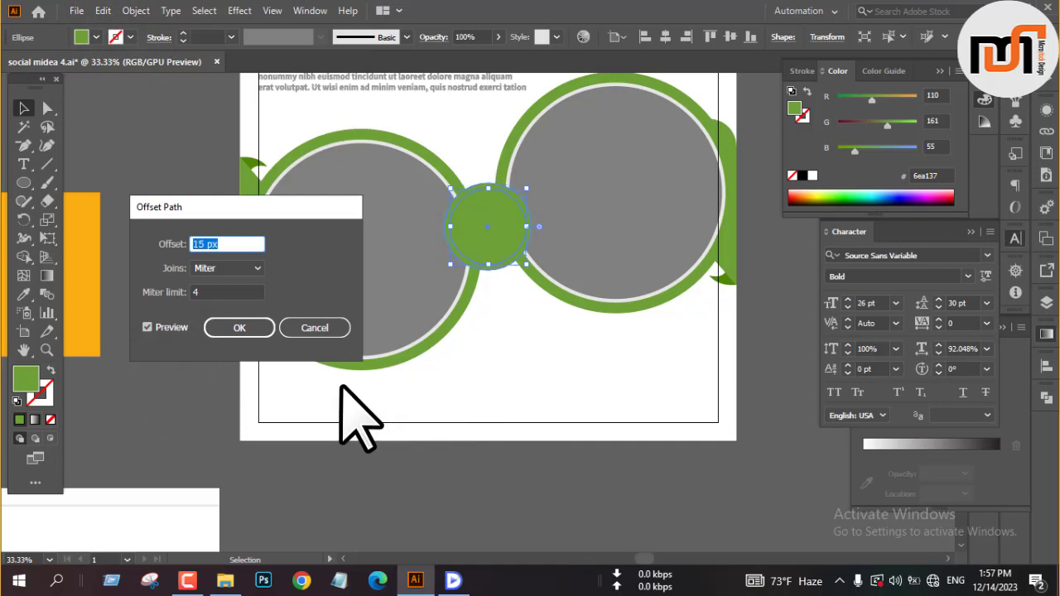
{"action": "left_click", "coordinate": [243, 328]}
{"action": "left_click", "coordinate": [96, 36]}
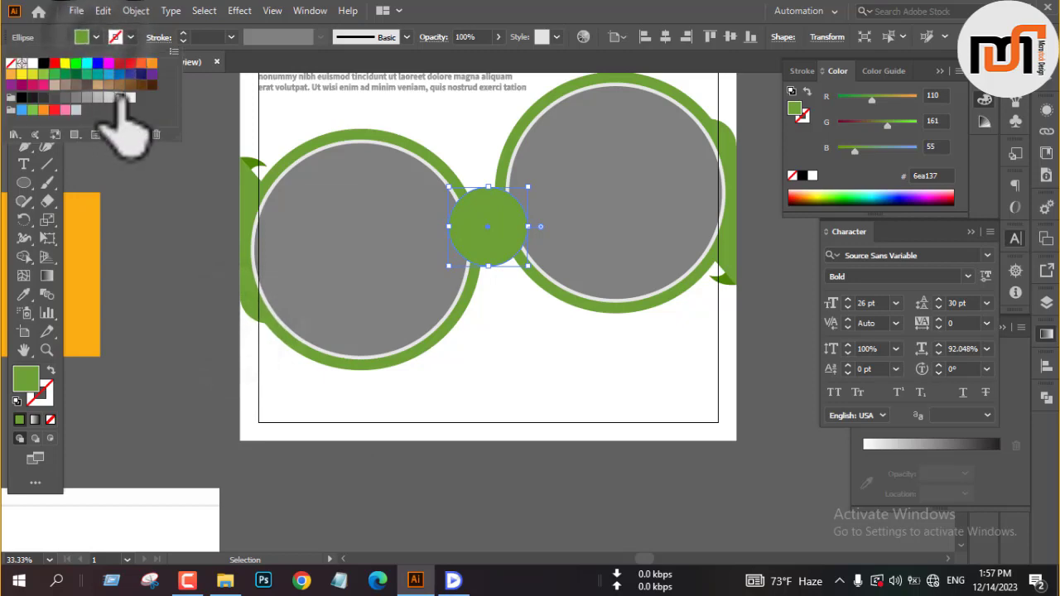
{"action": "left_click", "coordinate": [122, 98]}
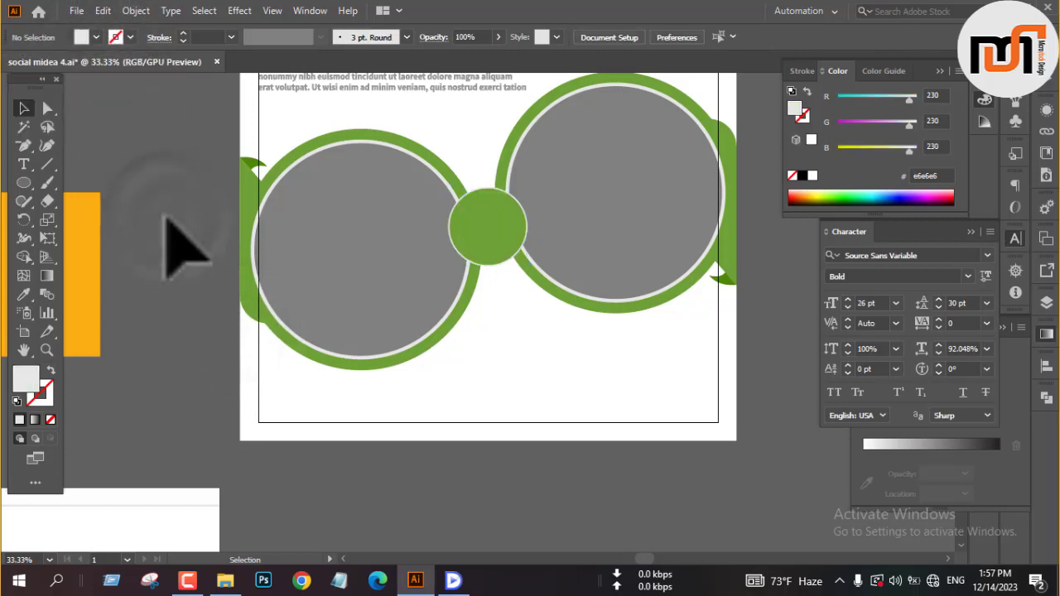
Step: Ungroup the finished orange Discount Fashion post and copy its Price $450 text group
{"action": "scroll", "coordinate": [446, 305], "scroll_direction": "down", "scroll_amount": 4}
{"action": "scroll", "coordinate": [511, 350], "scroll_direction": "down", "scroll_amount": 3}
{"action": "scroll", "coordinate": [535, 385], "scroll_direction": "down", "scroll_amount": 3}
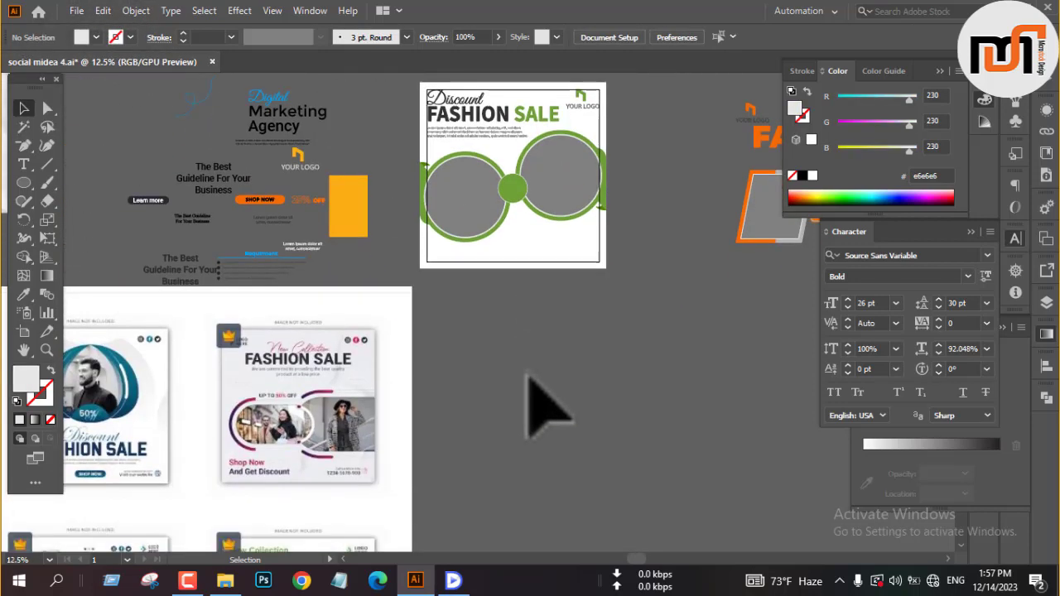
{"action": "scroll", "coordinate": [542, 410], "scroll_direction": "up", "scroll_amount": 3}
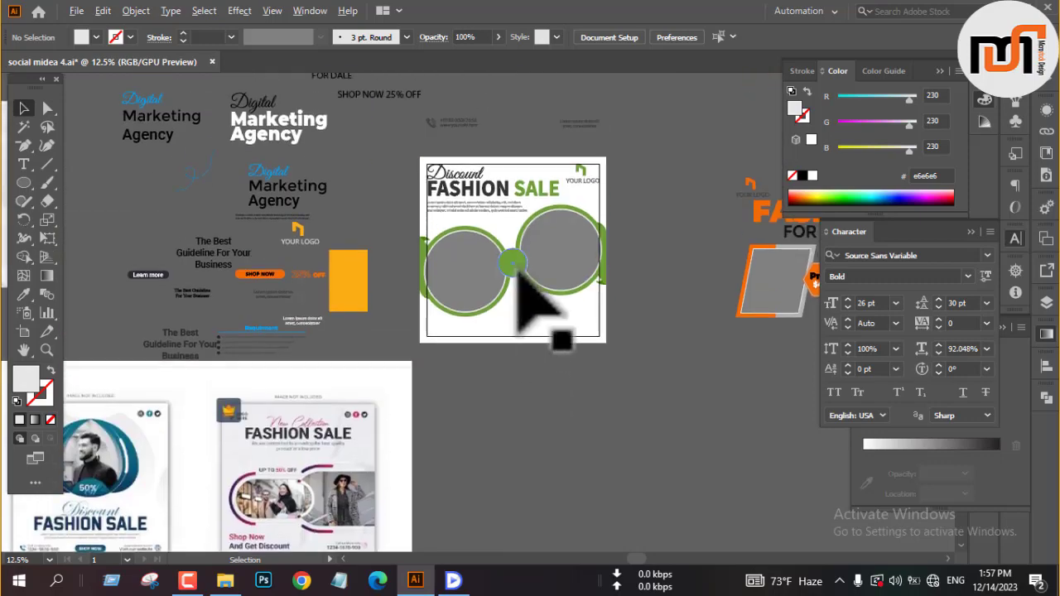
{"action": "scroll", "coordinate": [518, 272], "scroll_direction": "up", "scroll_amount": 4}
{"action": "scroll", "coordinate": [514, 417], "scroll_direction": "down", "scroll_amount": 2}
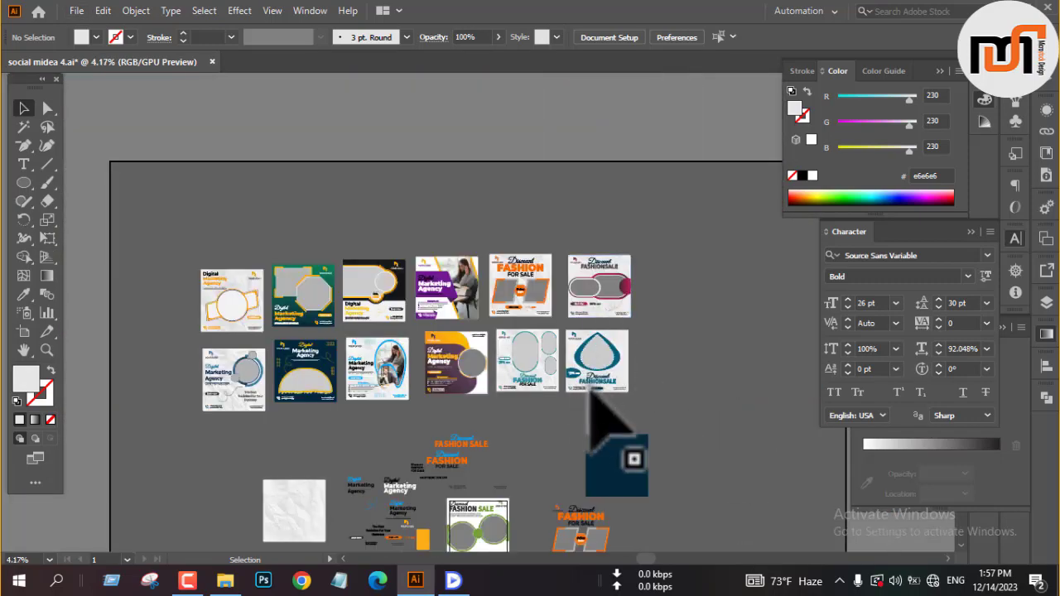
{"action": "scroll", "coordinate": [528, 300], "scroll_direction": "up", "scroll_amount": 5}
{"action": "left_click", "coordinate": [506, 190]}
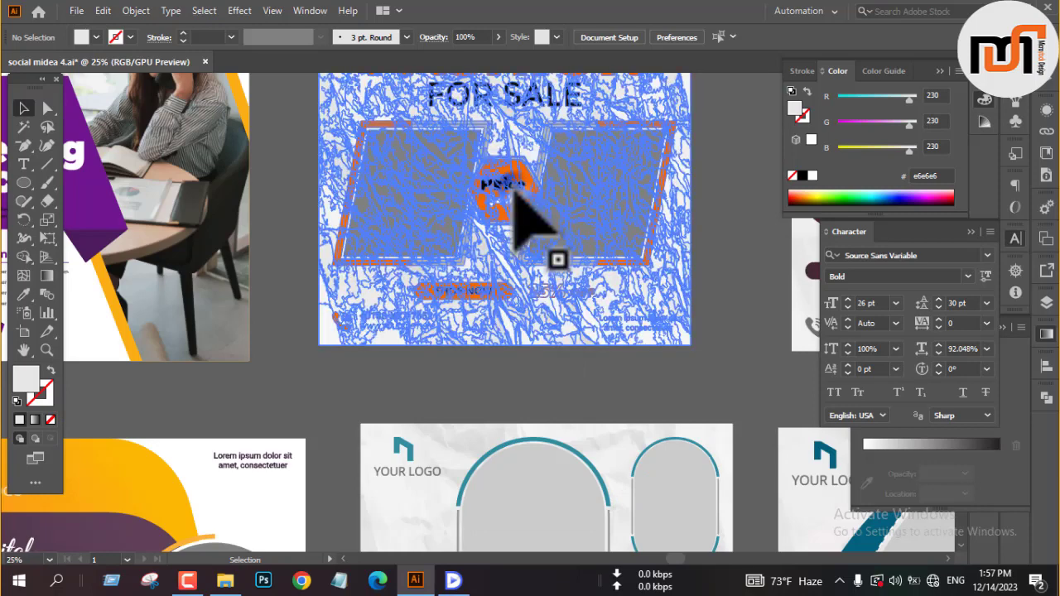
{"action": "scroll", "coordinate": [507, 269], "scroll_direction": "down", "scroll_amount": 1}
{"action": "scroll", "coordinate": [539, 240], "scroll_direction": "up", "scroll_amount": 1}
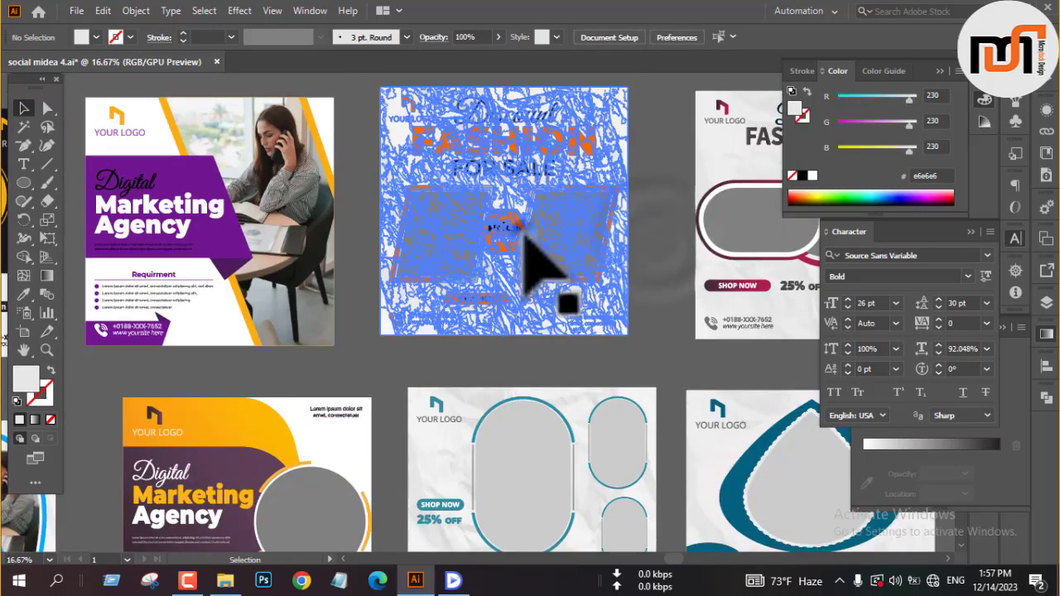
{"action": "right_click", "coordinate": [519, 231]}
{"action": "left_click", "coordinate": [584, 365]}
{"action": "left_click", "coordinate": [501, 228]}
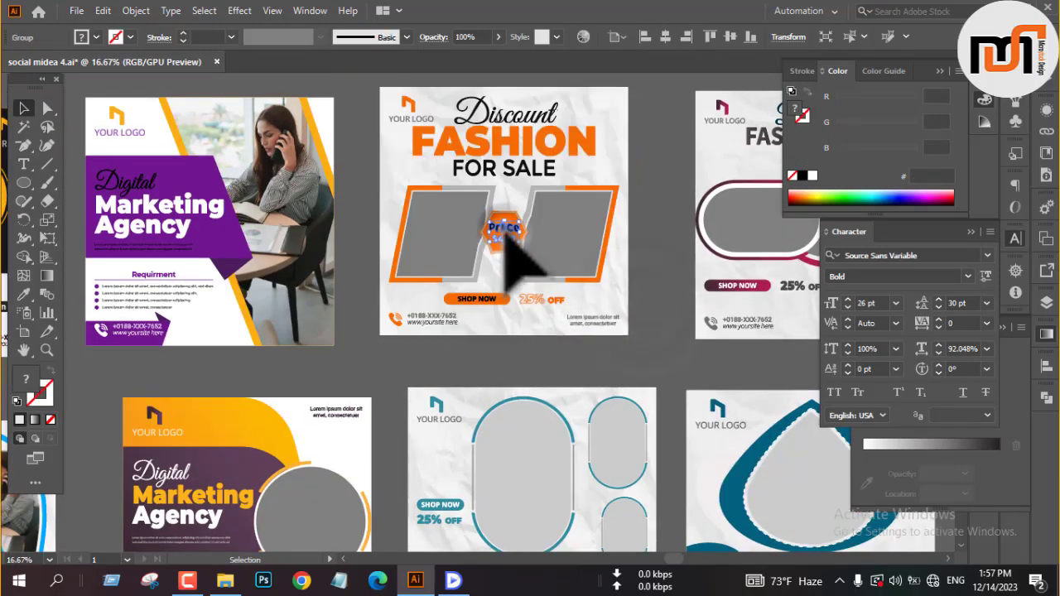
Step: Select all parts of the orange Discount Fashion post and group them again
{"action": "left_click", "coordinate": [645, 174]}
{"action": "left_click_drag", "start_coordinate": [355, 88], "coordinate": [657, 359]}
{"action": "key", "text": "ctrl+g"}
{"action": "left_click", "coordinate": [661, 334]}
Step: Paste the Price $450 text onto the green circle between the two photo frames
{"action": "scroll", "coordinate": [495, 307], "scroll_direction": "down", "scroll_amount": 3}
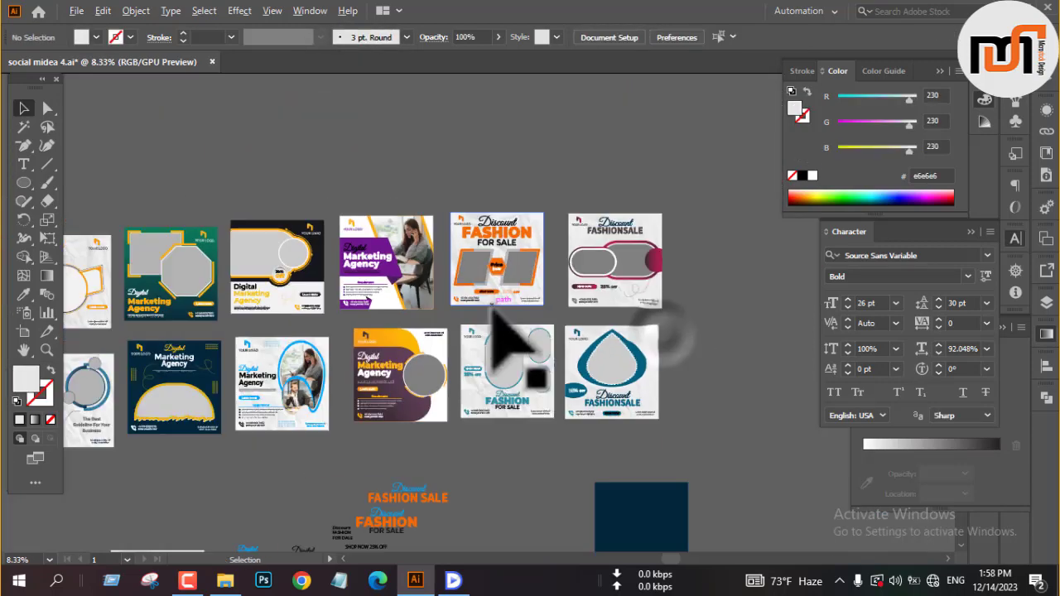
{"action": "scroll", "coordinate": [493, 309], "scroll_direction": "down", "scroll_amount": 5}
{"action": "scroll", "coordinate": [429, 404], "scroll_direction": "up", "scroll_amount": 6}
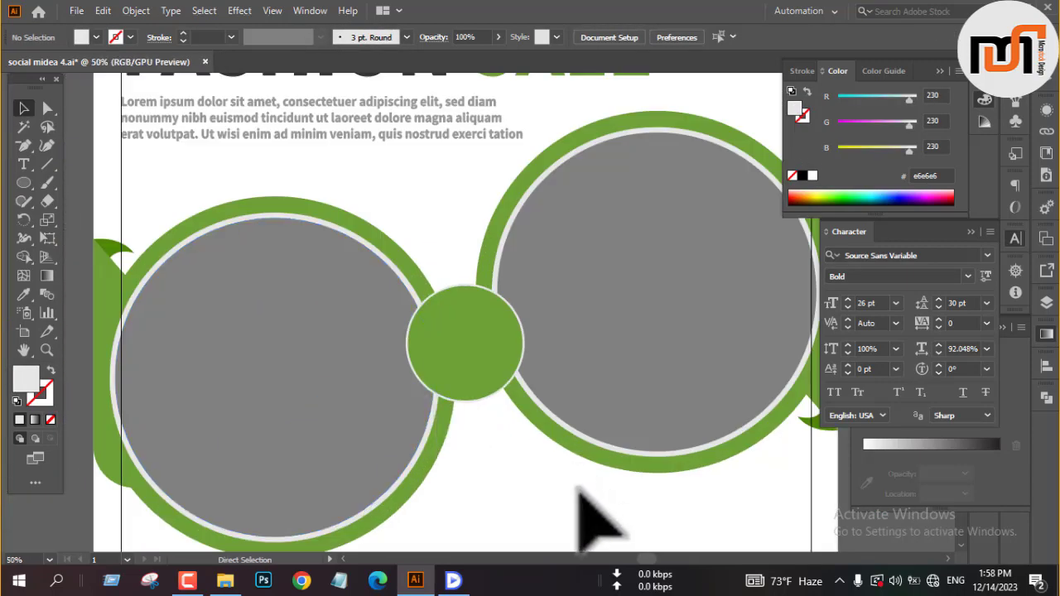
{"action": "key", "text": "ctrl+v"}
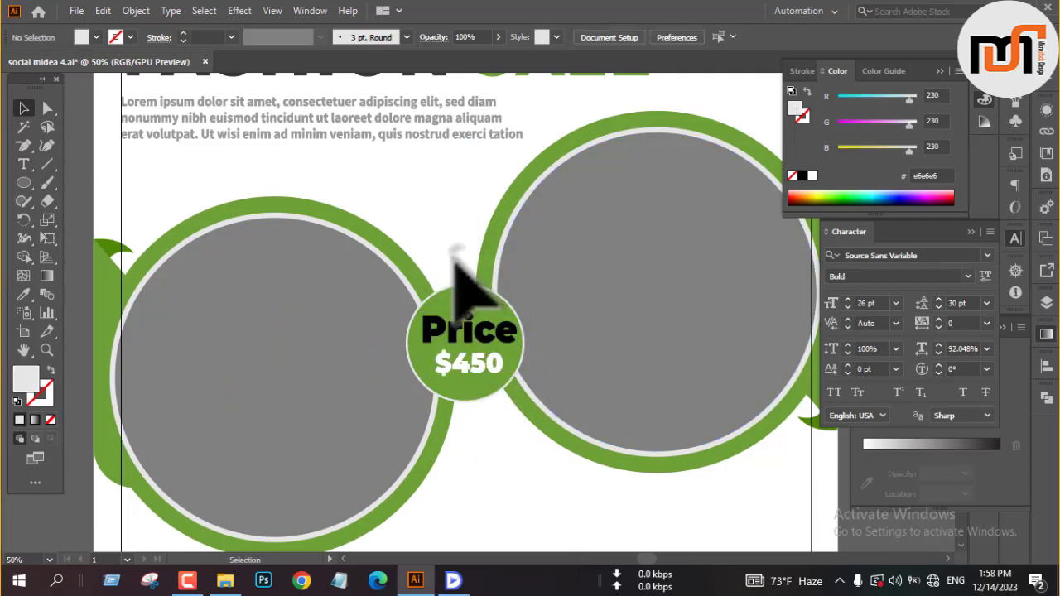
Step: Center the Price $450 text and the two badge circles horizontally on each other, aligning to the selection
{"action": "left_click_drag", "start_coordinate": [475, 402], "coordinate": [476, 405]}
{"action": "left_click", "coordinate": [475, 423]}
{"action": "left_click_drag", "start_coordinate": [450, 254], "coordinate": [469, 396]}
{"action": "left_click", "coordinate": [476, 401]}
{"action": "left_click", "coordinate": [482, 394]}
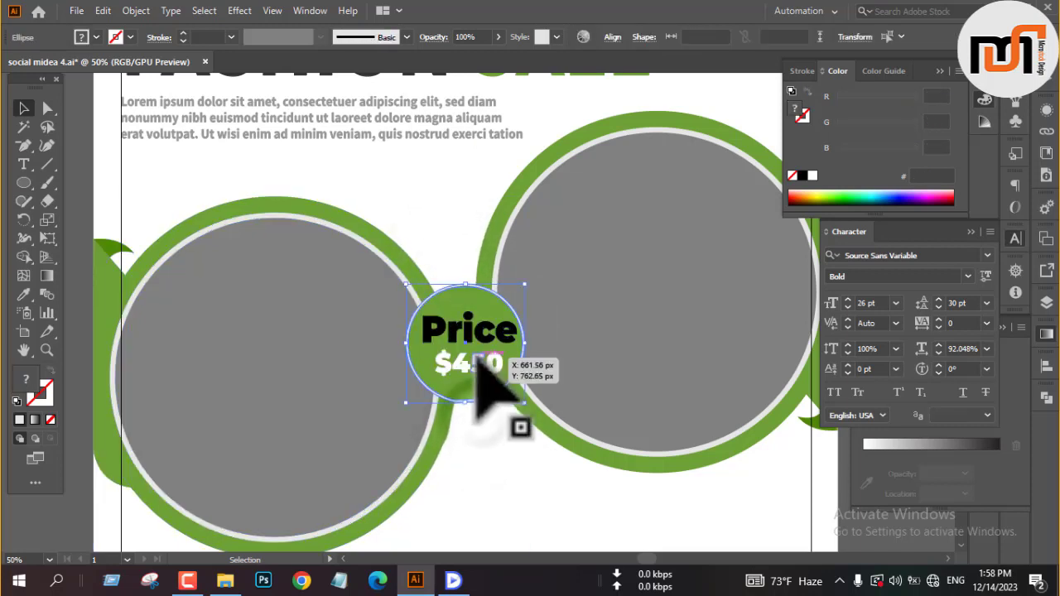
{"action": "left_click", "coordinate": [473, 362], "text": "shift"}
{"action": "left_click", "coordinate": [618, 36]}
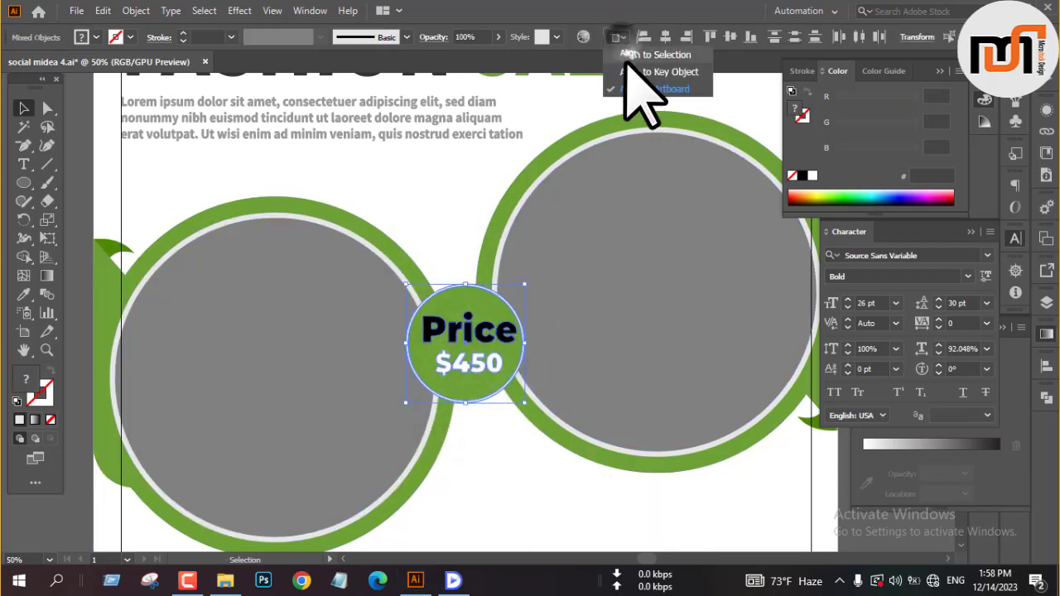
{"action": "left_click", "coordinate": [635, 53]}
{"action": "left_click", "coordinate": [665, 38]}
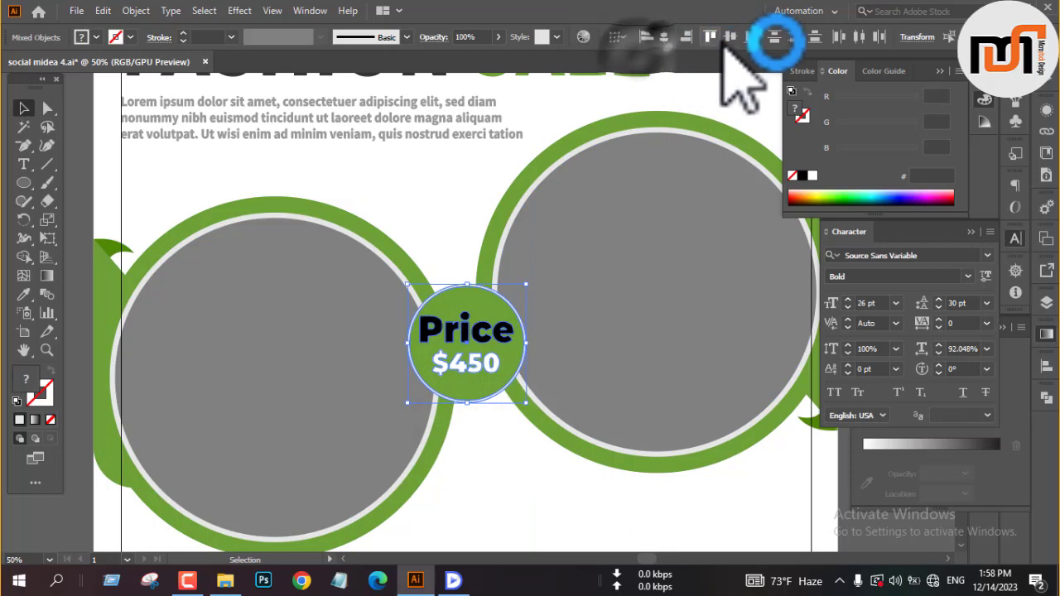
{"action": "left_click", "coordinate": [495, 507]}
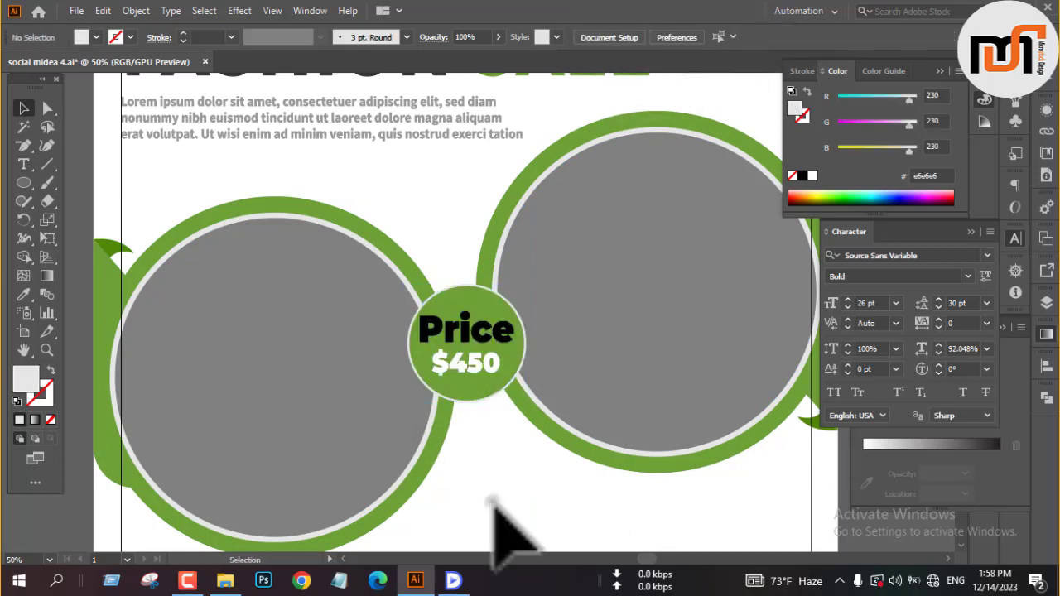
Step: Examine the price badge up close and within the overall post layout
{"action": "key", "text": "ctrl+minus"}
{"action": "key", "text": "ctrl+minus"}
{"action": "key", "text": "ctrl+minus"}
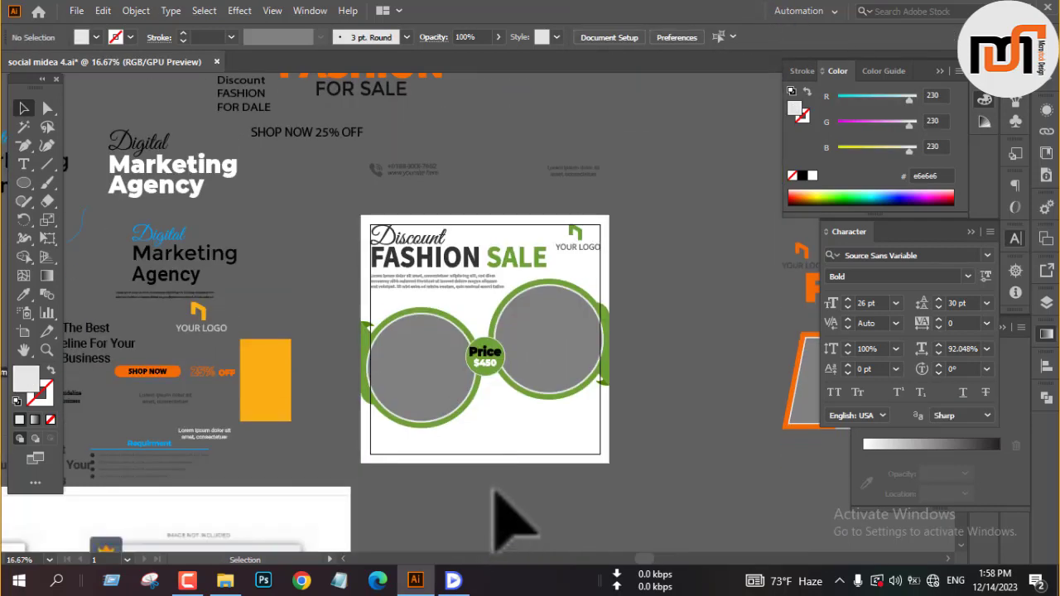
{"action": "scroll", "coordinate": [506, 348], "scroll_direction": "down", "scroll_amount": 2}
{"action": "scroll", "coordinate": [507, 348], "scroll_direction": "up", "scroll_amount": 4, "text": "alt"}
{"action": "scroll", "coordinate": [507, 356], "scroll_direction": "down", "scroll_amount": 2, "text": "alt"}
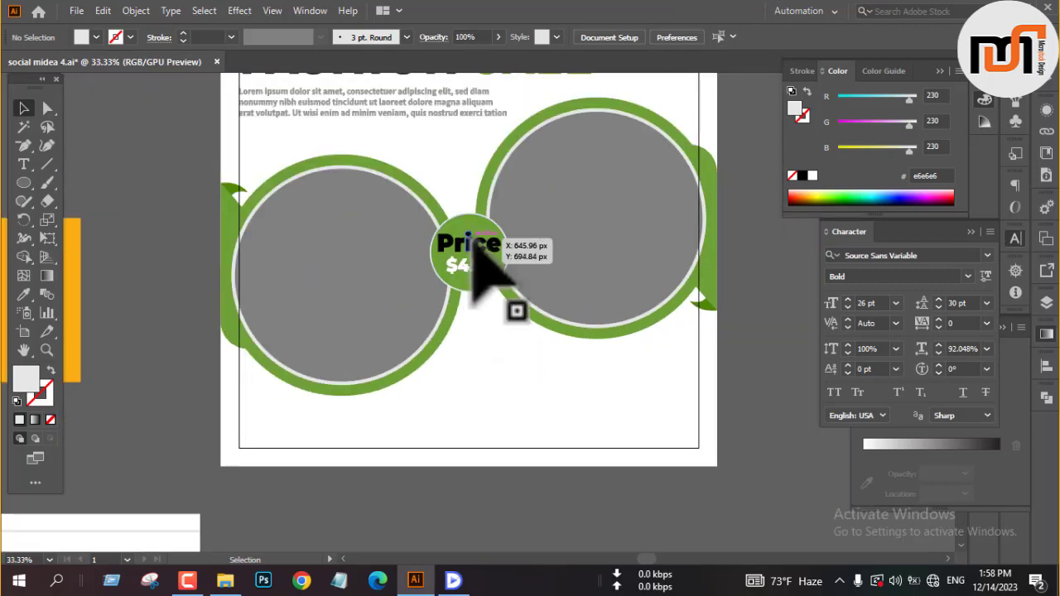
{"action": "scroll", "coordinate": [474, 246], "scroll_direction": "up", "scroll_amount": 4, "text": "alt"}
{"action": "scroll", "coordinate": [485, 252], "scroll_direction": "down", "scroll_amount": 6, "text": "alt"}
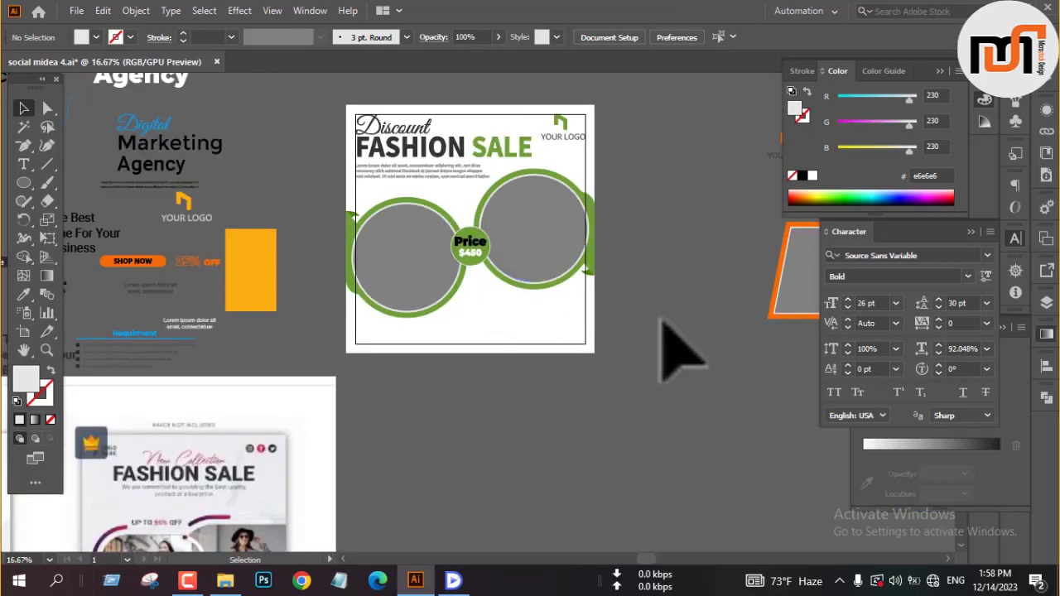
Step: Move the Price $450 badge onto the empty canvas below the post
{"action": "scroll", "coordinate": [661, 332], "scroll_direction": "down", "scroll_amount": 1}
{"action": "left_click_drag", "start_coordinate": [469, 169], "coordinate": [525, 339]}
{"action": "scroll", "coordinate": [525, 341], "scroll_direction": "up", "scroll_amount": 4, "text": "alt"}
{"action": "right_click", "coordinate": [632, 359]}
{"action": "left_click", "coordinate": [661, 217]}
{"action": "left_click", "coordinate": [630, 243]}
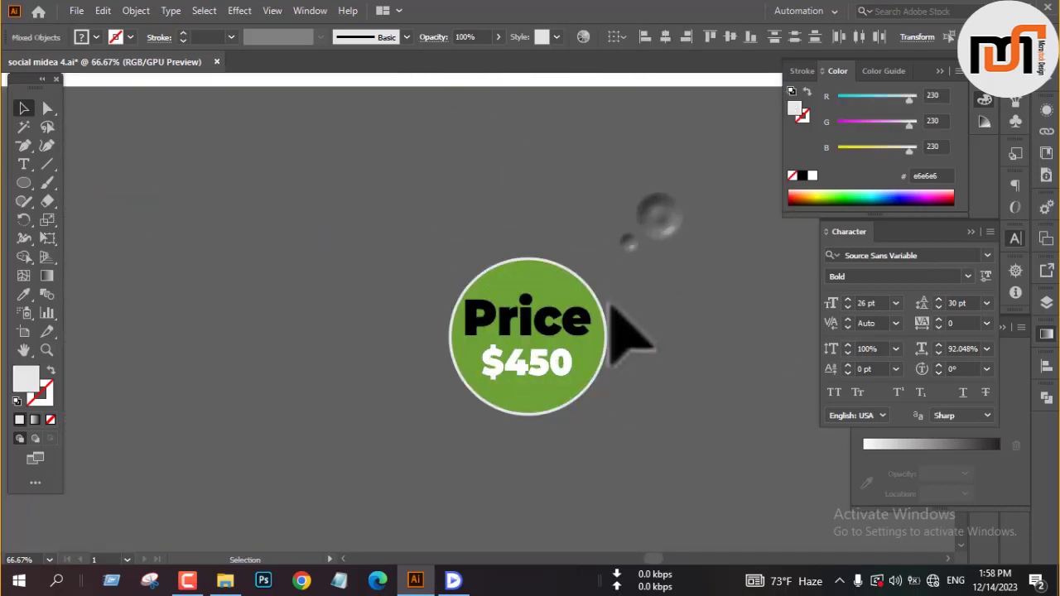
Step: Move the Price $450 text off the green circle onto the empty canvas beside it
{"action": "left_click", "coordinate": [542, 318]}
{"action": "left_click", "coordinate": [637, 288]}
{"action": "left_click", "coordinate": [619, 258]}
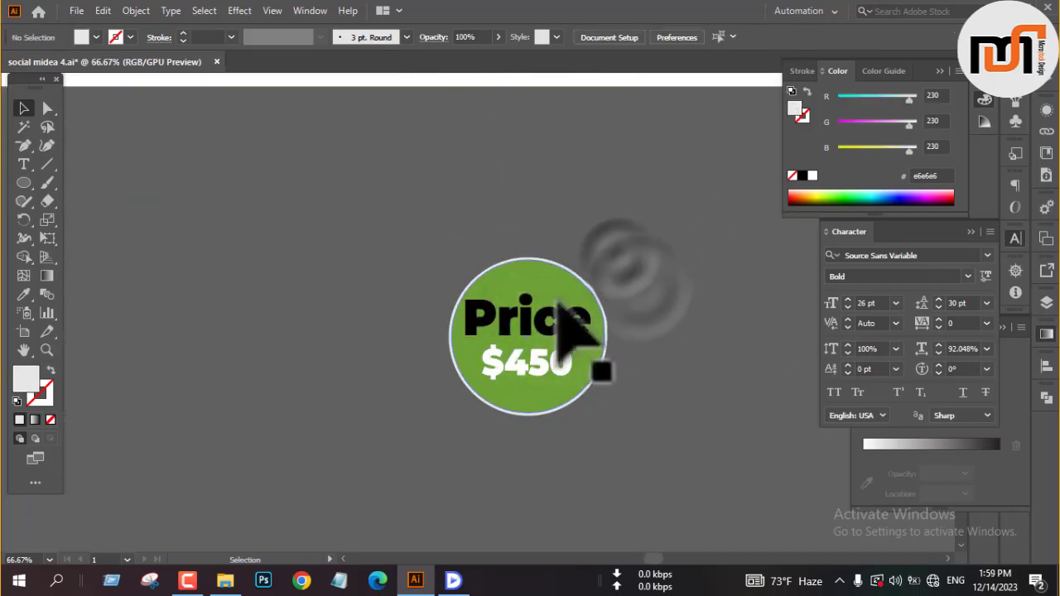
{"action": "left_click_drag", "start_coordinate": [539, 317], "coordinate": [359, 255]}
Step: Fill only the word Price with dark gray #4d4d4d, leaving $450 white
{"action": "left_click", "coordinate": [322, 378]}
{"action": "key", "text": "a"}
{"action": "left_click_drag", "start_coordinate": [232, 201], "coordinate": [421, 274]}
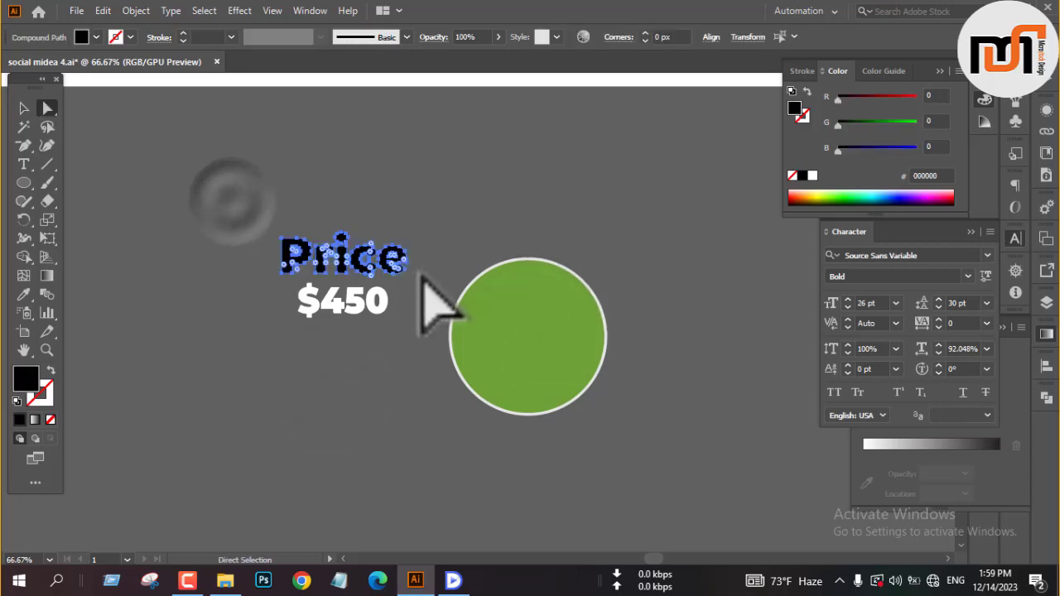
{"action": "left_click", "coordinate": [91, 37]}
{"action": "left_click", "coordinate": [55, 97]}
{"action": "left_click", "coordinate": [159, 209]}
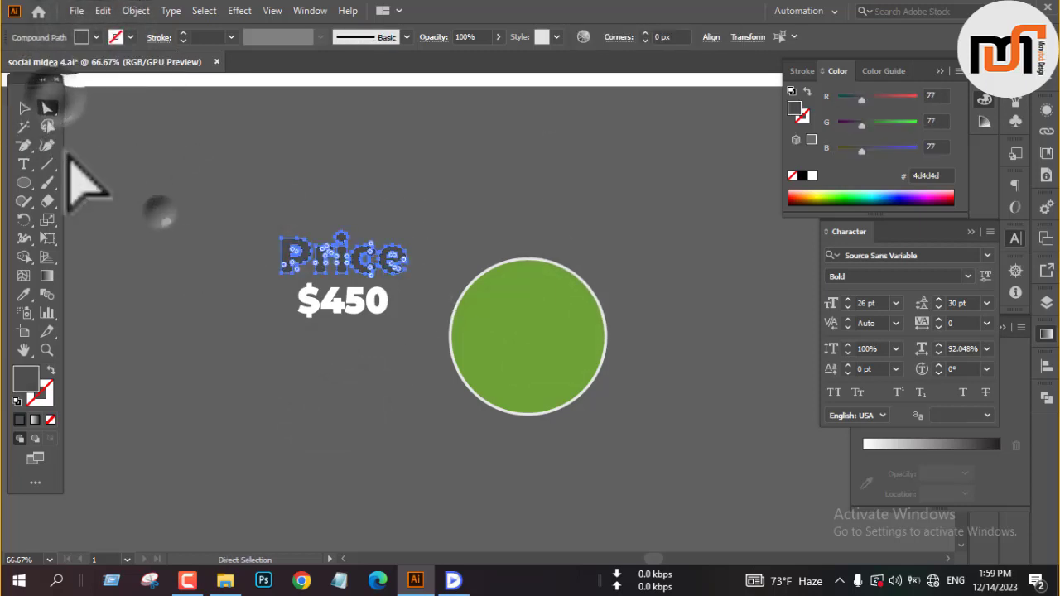
Step: Move the Price $450 text back onto the green circle and center it there horizontally and vertically
{"action": "left_click", "coordinate": [24, 107]}
{"action": "left_click_drag", "start_coordinate": [172, 212], "coordinate": [377, 361]}
{"action": "left_click_drag", "start_coordinate": [397, 262], "coordinate": [502, 389]}
{"action": "left_click", "coordinate": [666, 37]}
{"action": "left_click", "coordinate": [729, 36]}
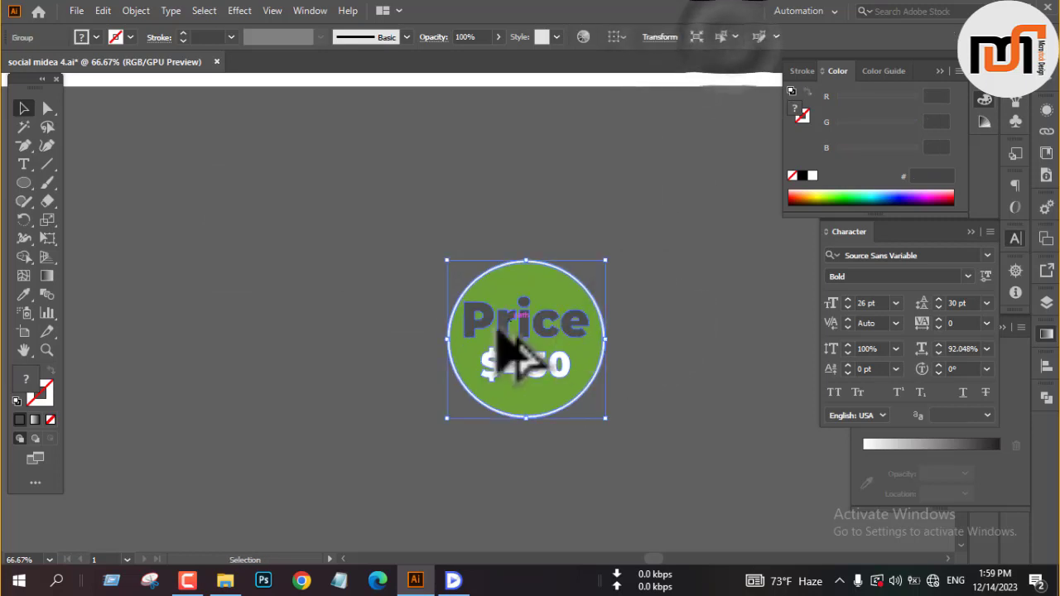
Step: Move the finished Price $450 badge back onto the post between the two circular photo frames
{"action": "scroll", "coordinate": [522, 439], "scroll_direction": "down", "scroll_amount": 3}
{"action": "left_click_drag", "start_coordinate": [522, 435], "coordinate": [431, 175]}
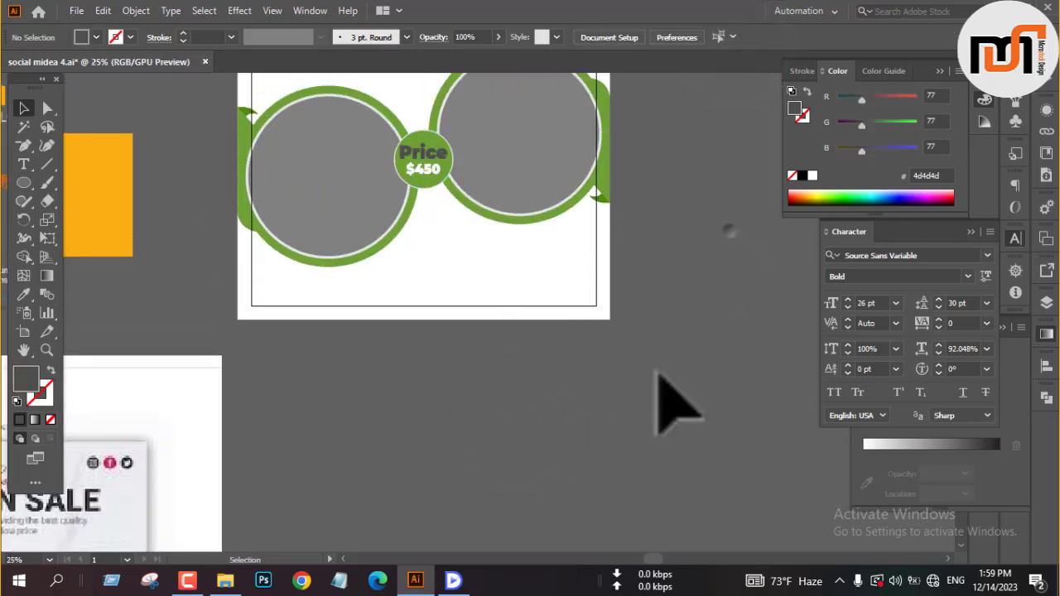
{"action": "scroll", "coordinate": [674, 403], "scroll_direction": "up", "scroll_amount": 2}
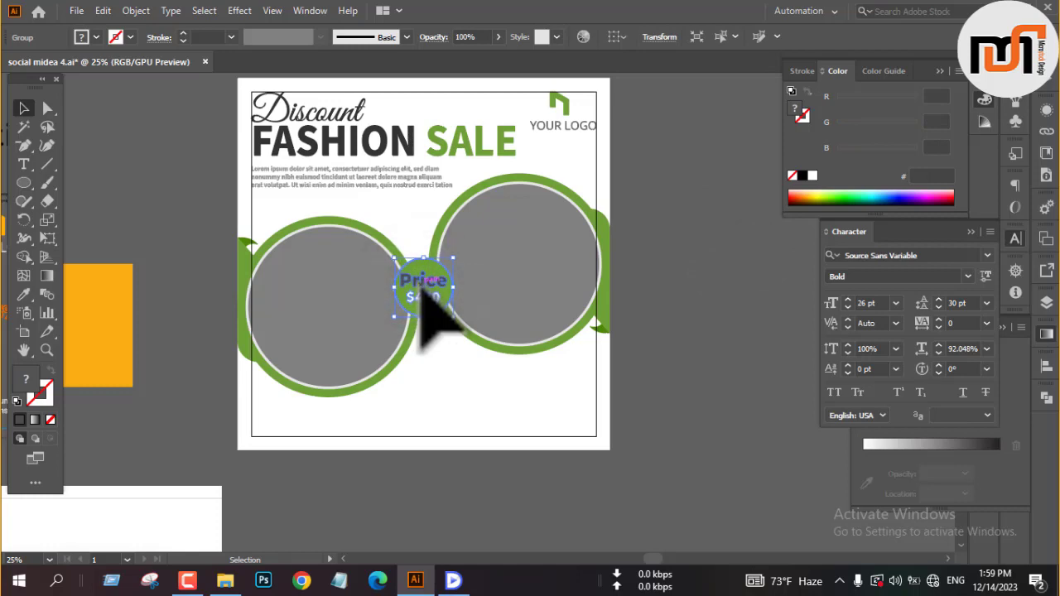
{"action": "left_click", "coordinate": [686, 295]}
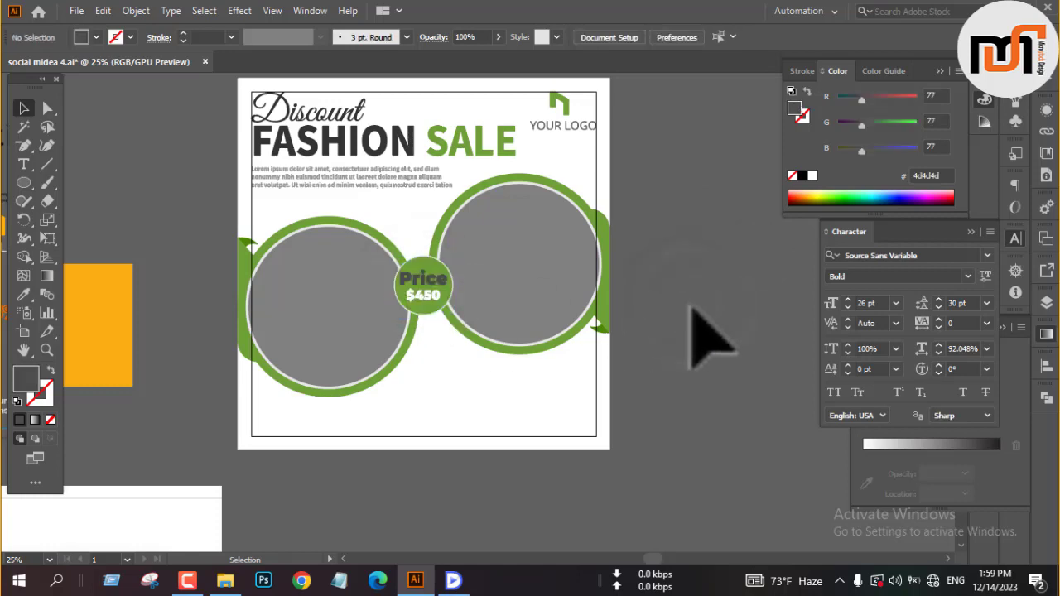
Step: Copy the phone, website and lorem ipsum footer group to the bottom of the post and align it to the artboard
{"action": "scroll", "coordinate": [428, 216], "scroll_direction": "down", "scroll_amount": 1}
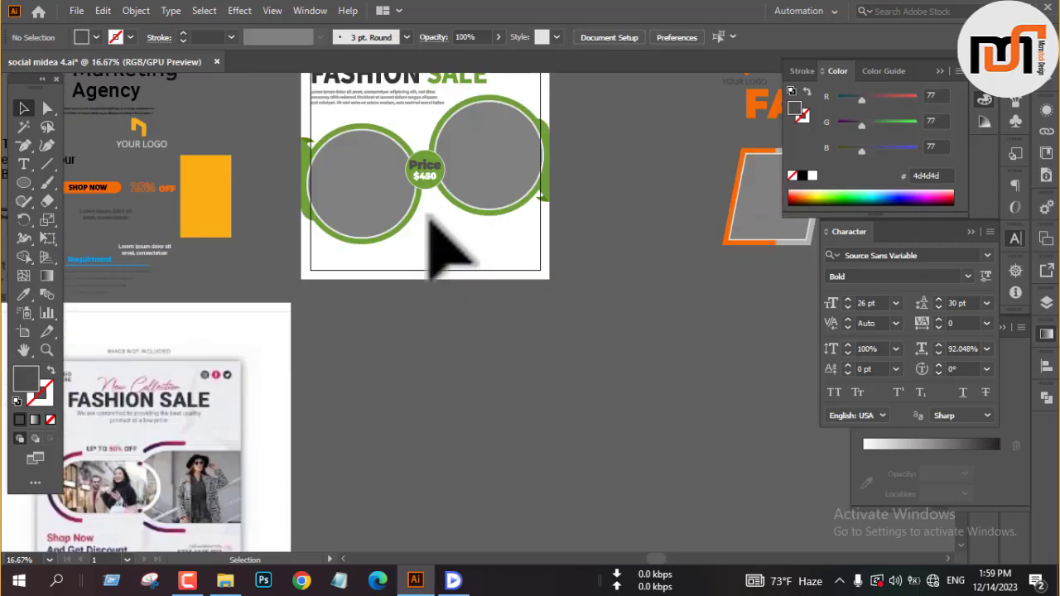
{"action": "left_click_drag", "start_coordinate": [429, 212], "coordinate": [528, 369]}
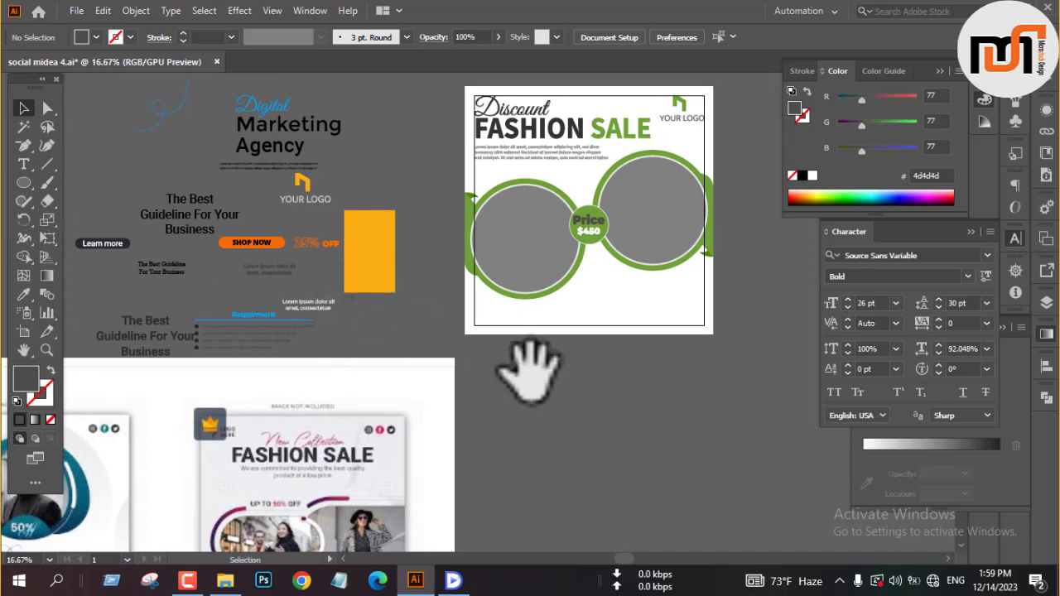
{"action": "scroll", "coordinate": [529, 368], "scroll_direction": "up", "scroll_amount": 2}
{"action": "left_click", "coordinate": [505, 156]}
{"action": "left_click_drag", "start_coordinate": [563, 157], "coordinate": [556, 457]}
{"action": "left_click", "coordinate": [617, 36]}
{"action": "left_click", "coordinate": [655, 88]}
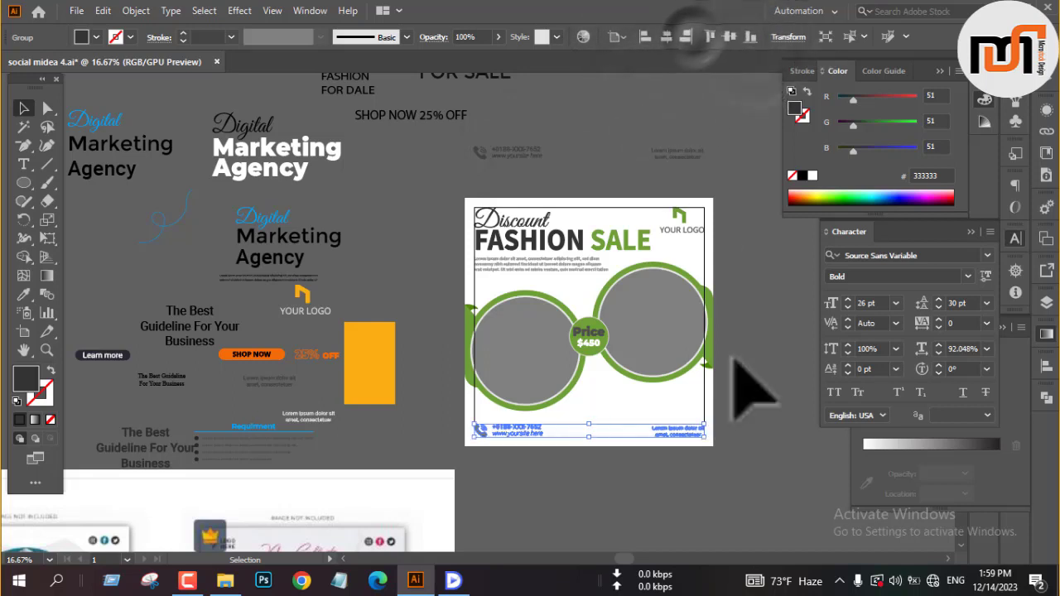
{"action": "left_click", "coordinate": [751, 386]}
Step: Copy the orange SHOP NOW button onto the post, above the lorem ipsum footer text
{"action": "scroll", "coordinate": [746, 388], "scroll_direction": "down", "scroll_amount": 2}
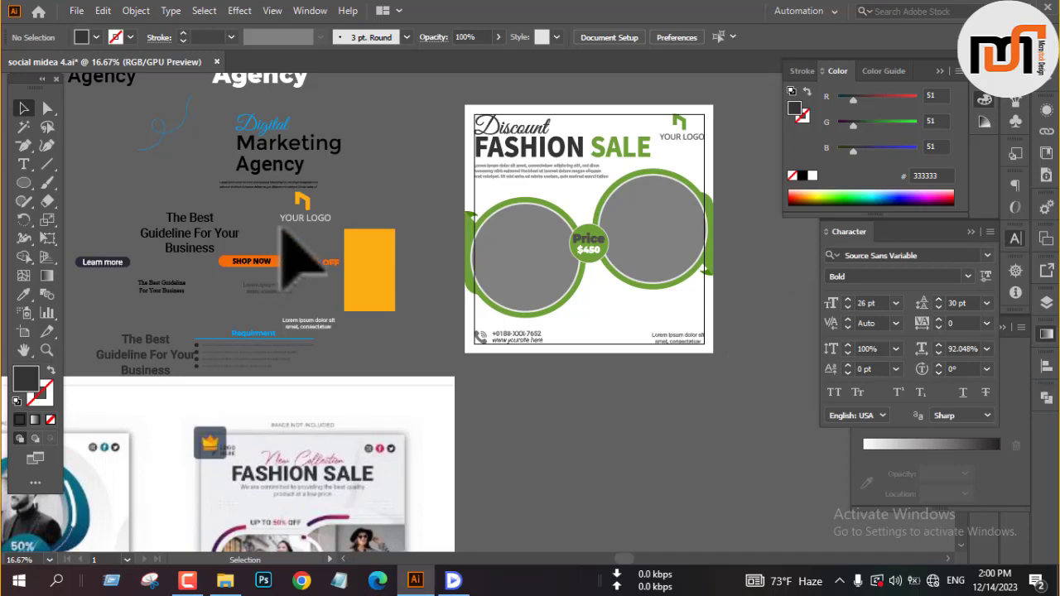
{"action": "left_click", "coordinate": [255, 262]}
{"action": "left_click_drag", "start_coordinate": [278, 292], "coordinate": [675, 308]}
{"action": "left_click", "coordinate": [743, 311]}
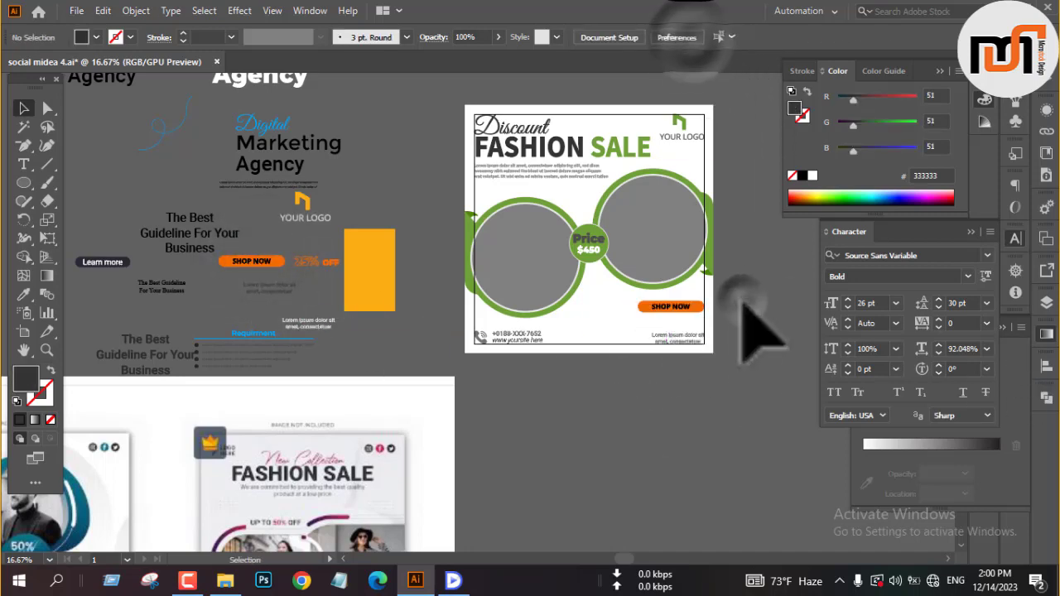
Step: Recolor the copied SHOP NOW button's orange shape with the photo frame's green #6ea137
{"action": "scroll", "coordinate": [656, 313], "scroll_direction": "up", "scroll_amount": 4}
{"action": "left_click", "coordinate": [621, 302]}
{"action": "key", "text": "i"}
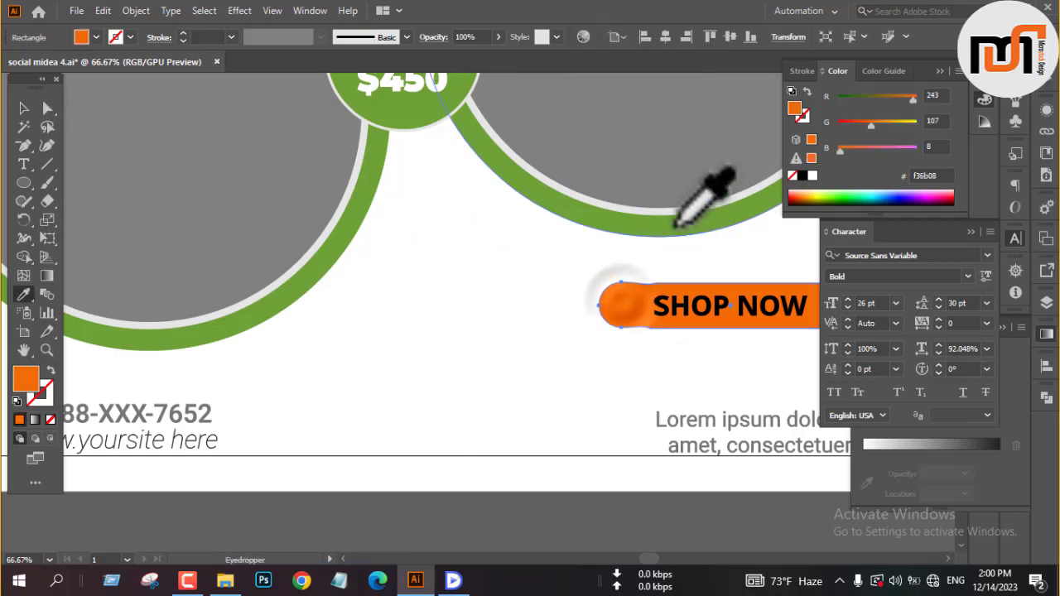
{"action": "left_click", "coordinate": [644, 229]}
{"action": "key", "text": "v"}
{"action": "scroll", "coordinate": [475, 275], "scroll_direction": "down", "scroll_amount": 3}
{"action": "left_click", "coordinate": [504, 406]}
{"action": "scroll", "coordinate": [630, 389], "scroll_direction": "down", "scroll_amount": 3}
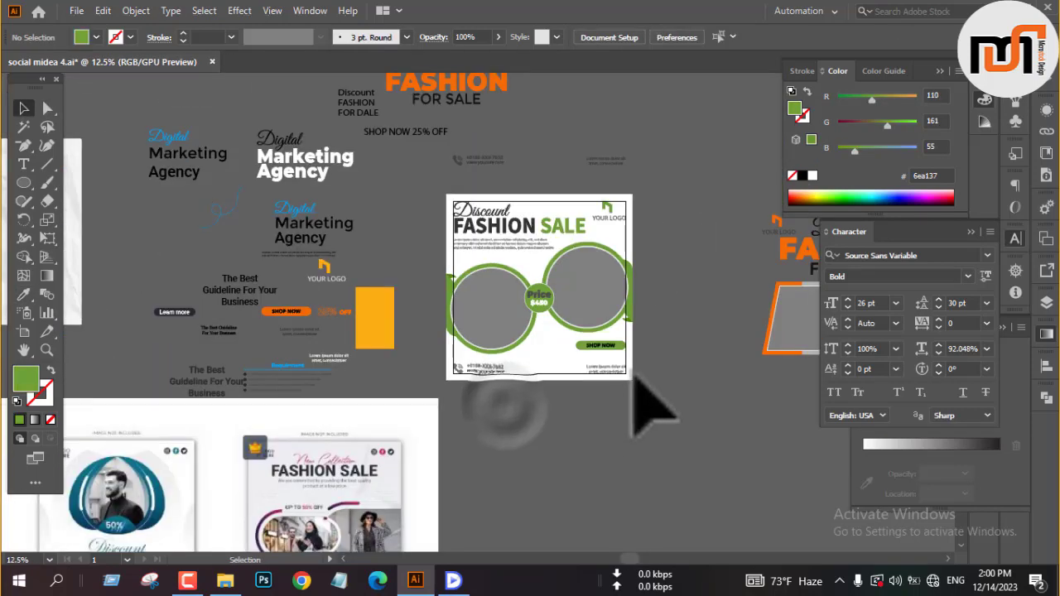
Step: Ungroup the green SHOP NOW button on the post
{"action": "scroll", "coordinate": [634, 365], "scroll_direction": "down", "scroll_amount": 5}
{"action": "scroll", "coordinate": [622, 352], "scroll_direction": "up", "scroll_amount": 3}
{"action": "scroll", "coordinate": [621, 356], "scroll_direction": "down", "scroll_amount": 4}
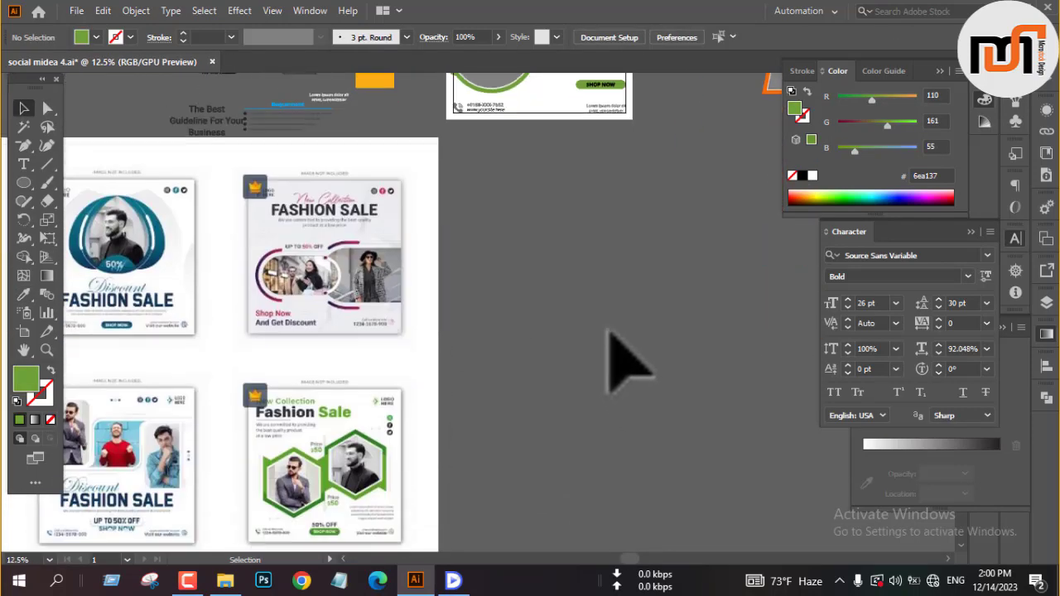
{"action": "scroll", "coordinate": [621, 356], "scroll_direction": "up", "scroll_amount": 4}
{"action": "scroll", "coordinate": [620, 331], "scroll_direction": "up", "scroll_amount": 4}
{"action": "left_click", "coordinate": [593, 268]}
{"action": "right_click", "coordinate": [589, 262]}
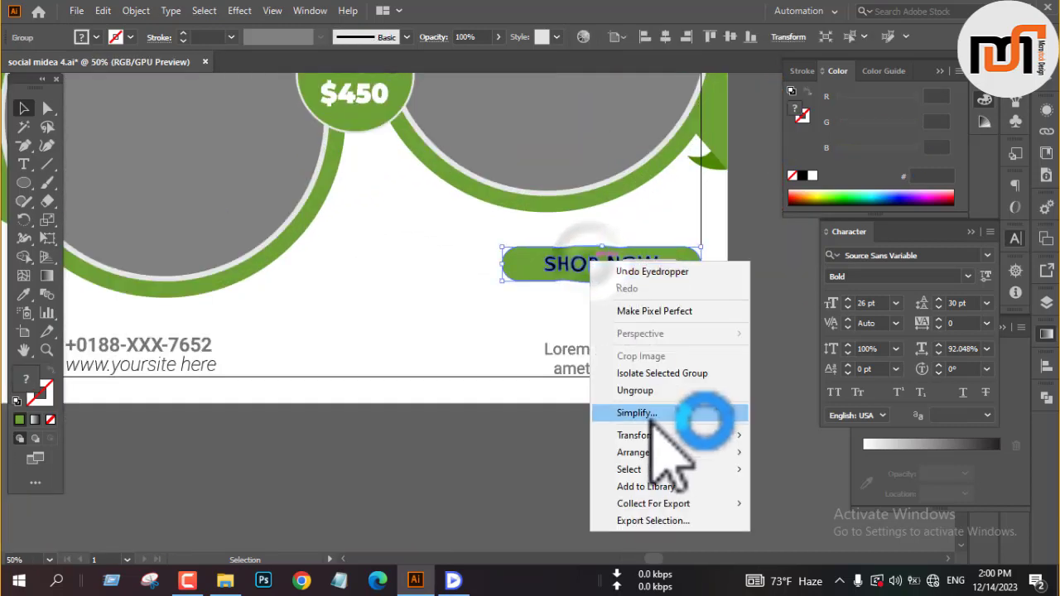
{"action": "left_click", "coordinate": [639, 391]}
{"action": "left_click", "coordinate": [633, 453]}
Step: Recolor the SHOP NOW lettering with the post's white and group it with its green button shape
{"action": "left_click", "coordinate": [620, 261]}
{"action": "key", "text": "i"}
{"action": "left_click", "coordinate": [499, 331]}
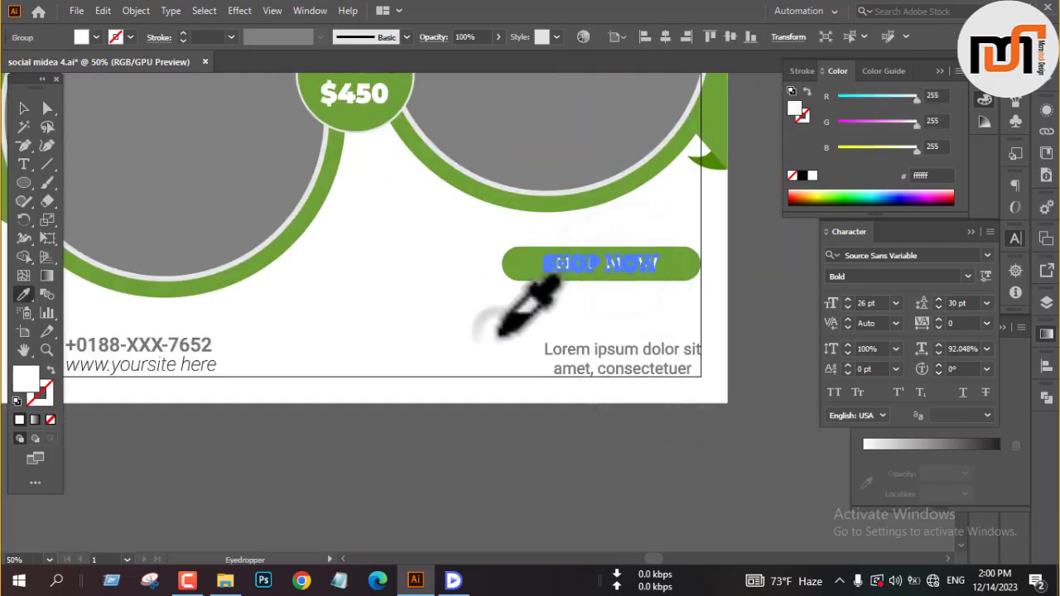
{"action": "key", "text": "v"}
{"action": "left_click", "coordinate": [681, 259], "text": "shift"}
{"action": "key", "text": "ctrl+g"}
{"action": "left_click", "coordinate": [578, 477]}
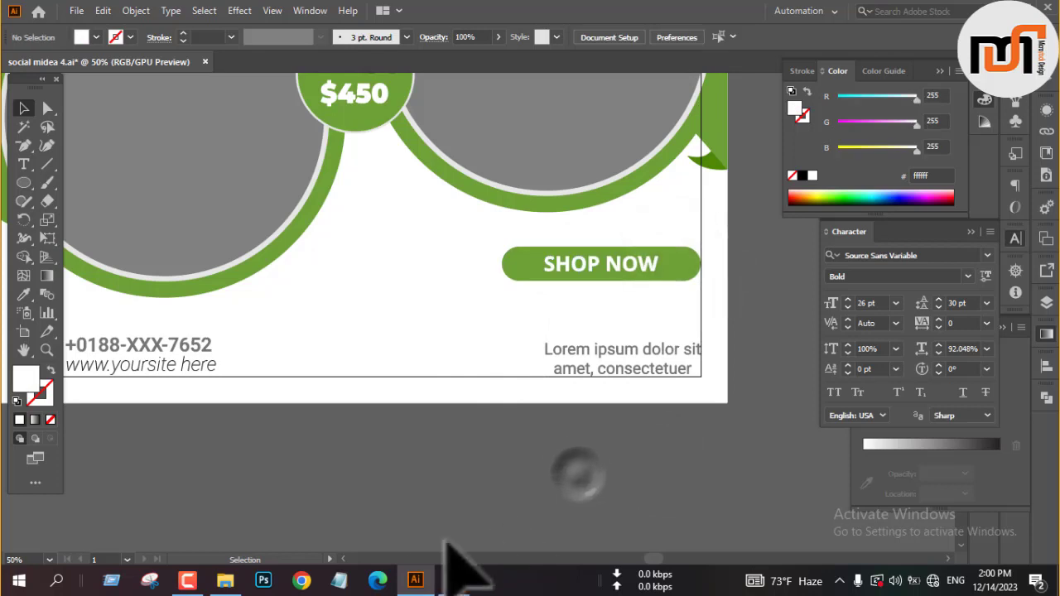
{"action": "left_click", "coordinate": [453, 580]}
{"action": "left_click", "coordinate": [83, 111]}
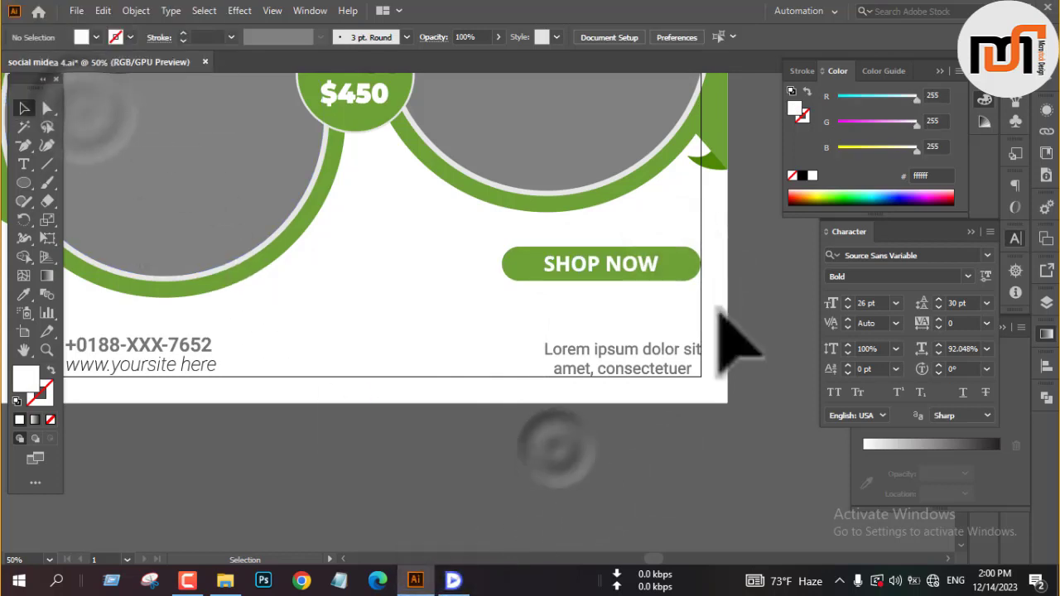
Step: Copy the orange 25% OFF text onto the post, just before the SHOP NOW button
{"action": "scroll", "coordinate": [682, 307], "scroll_direction": "down", "scroll_amount": 3}
{"action": "left_click", "coordinate": [279, 248]}
{"action": "left_click_drag", "start_coordinate": [283, 249], "coordinate": [587, 313]}
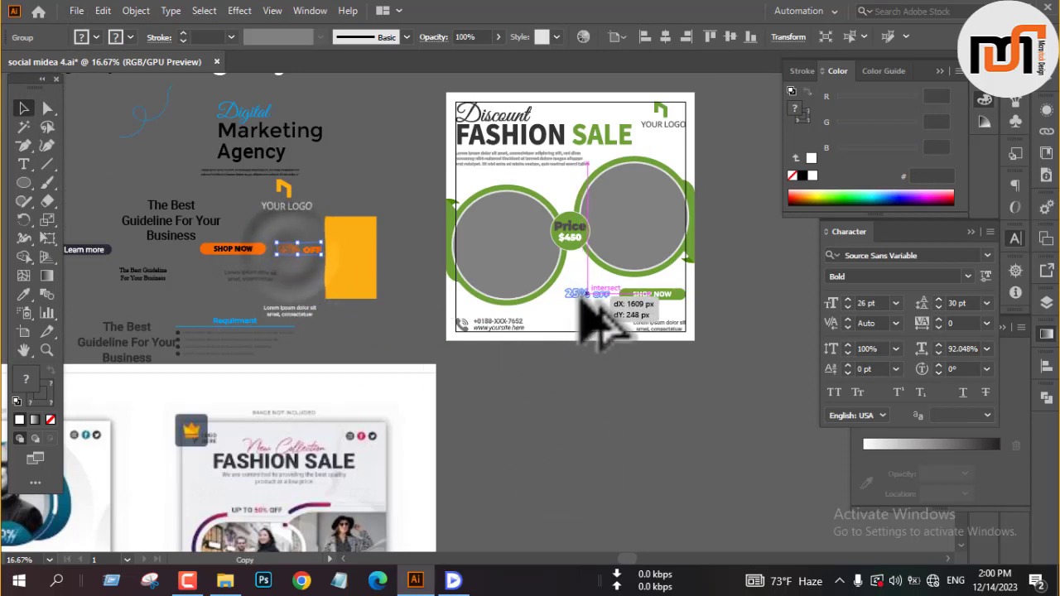
{"action": "scroll", "coordinate": [648, 394], "scroll_direction": "up", "scroll_amount": 1}
{"action": "left_click", "coordinate": [642, 404]}
{"action": "scroll", "coordinate": [580, 365], "scroll_direction": "up", "scroll_amount": 2}
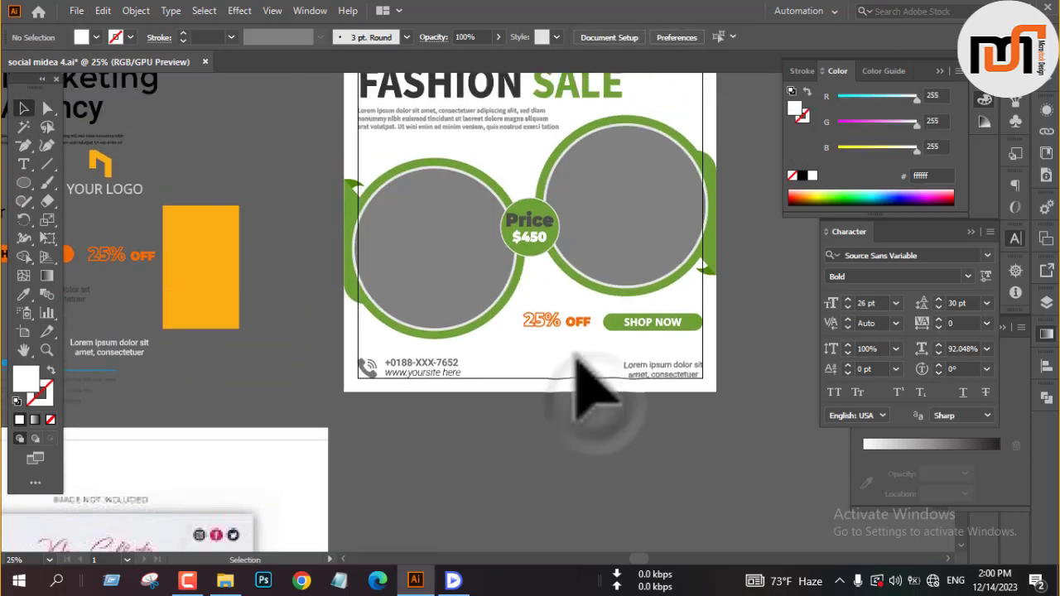
{"action": "left_click_drag", "start_coordinate": [546, 330], "coordinate": [547, 326]}
{"action": "scroll", "coordinate": [547, 326], "scroll_direction": "down", "scroll_amount": 1}
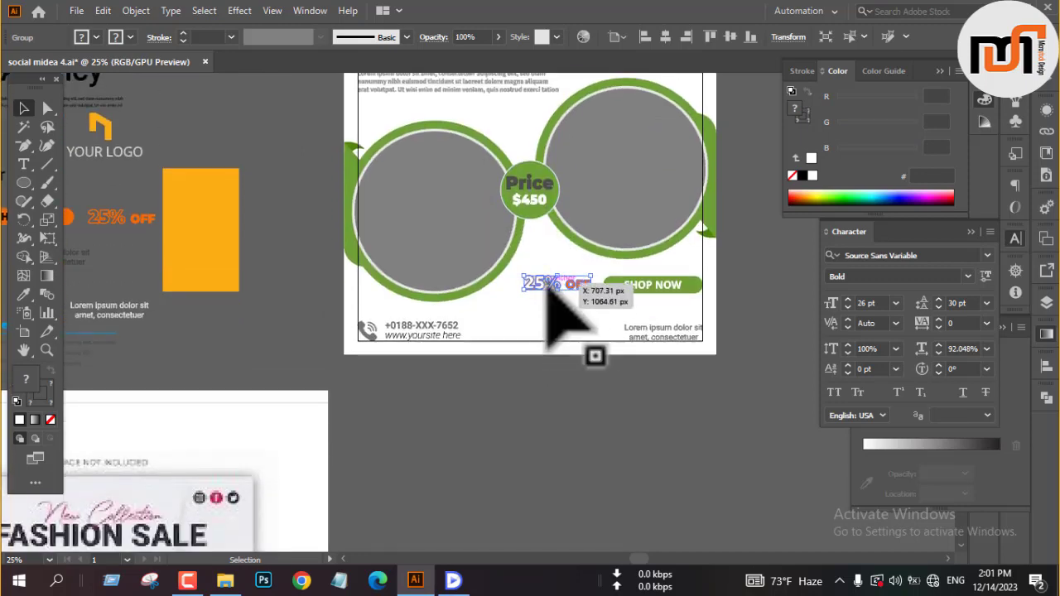
Step: Move the copied 25% OFF text onto the empty canvas below the post and fill the word OFF with dark gray #333333
{"action": "left_click_drag", "start_coordinate": [546, 283], "coordinate": [561, 397]}
{"action": "left_click", "coordinate": [615, 466]}
{"action": "scroll", "coordinate": [585, 401], "scroll_direction": "up", "scroll_amount": 4}
{"action": "key", "text": "a"}
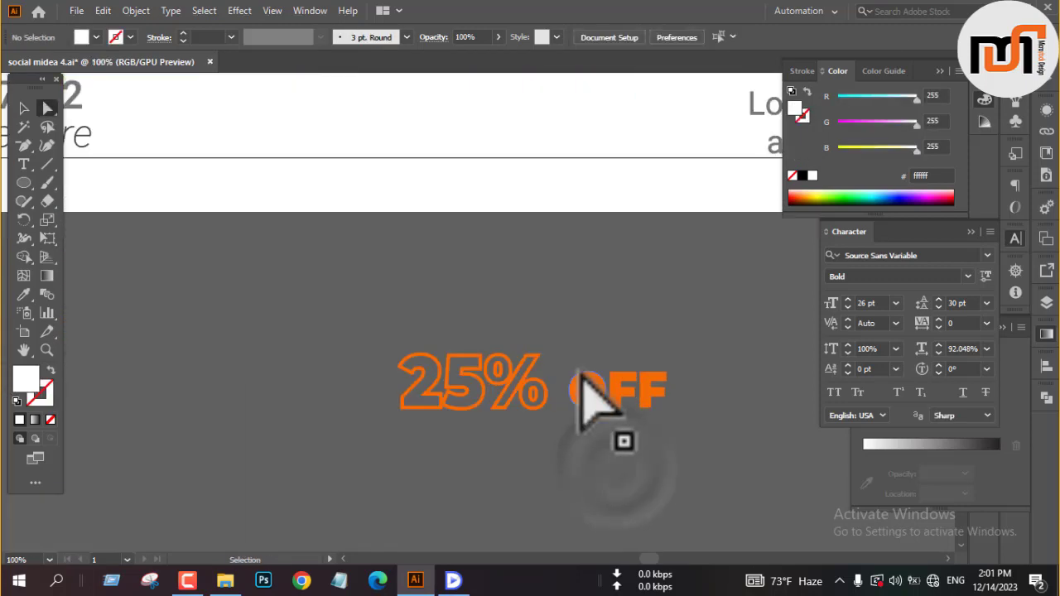
{"action": "left_click", "coordinate": [584, 389]}
{"action": "left_click", "coordinate": [96, 36]}
{"action": "left_click", "coordinate": [43, 63]}
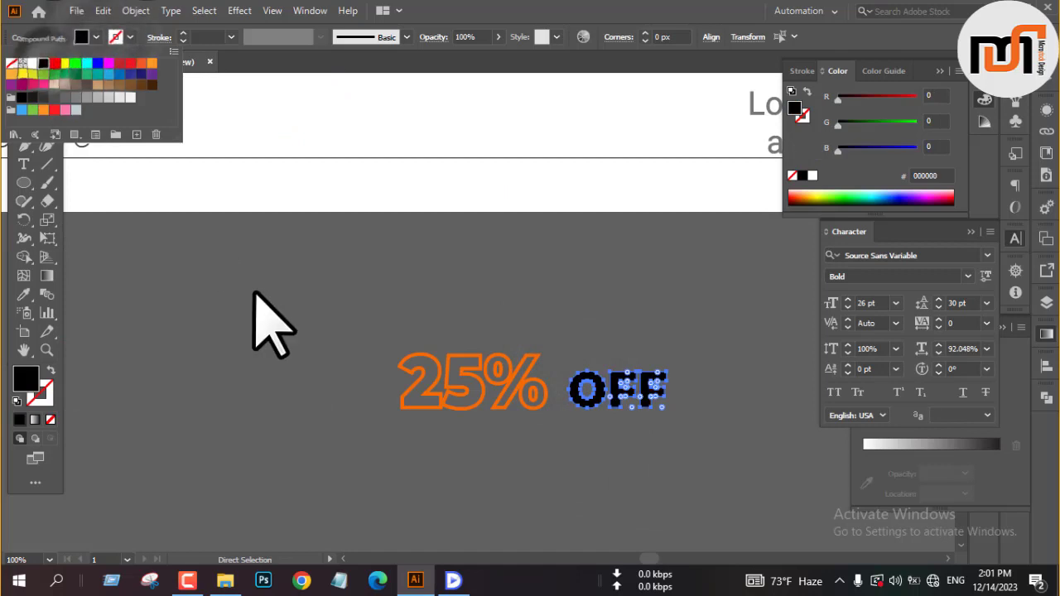
{"action": "left_click", "coordinate": [44, 97]}
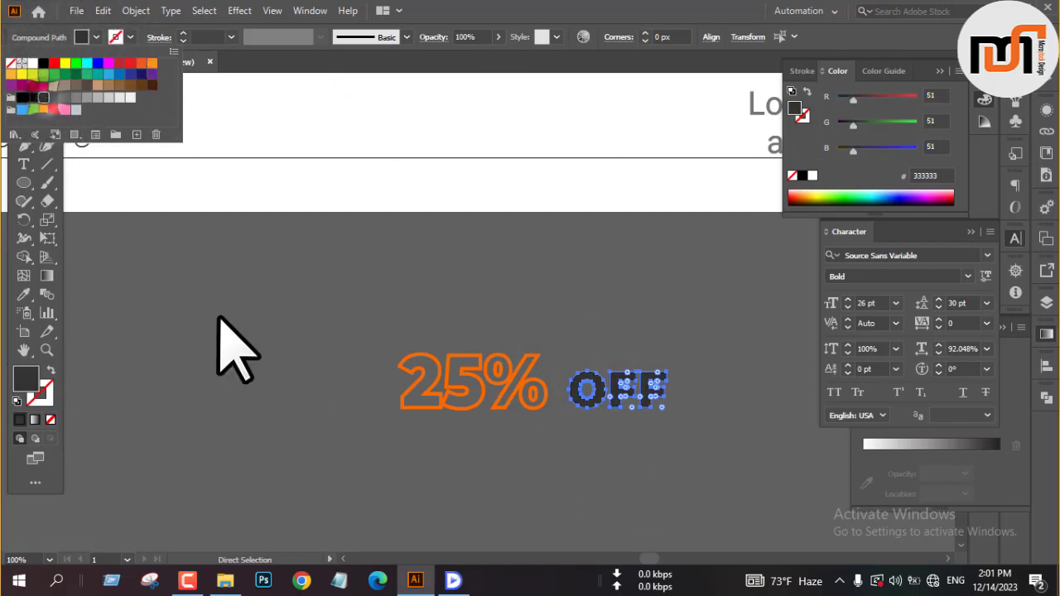
{"action": "left_click", "coordinate": [220, 317]}
Step: Recolor the 25% lettering with the post's green #6ea137 and swap it to an unfilled green outline
{"action": "left_click", "coordinate": [306, 372]}
{"action": "left_click_drag", "start_coordinate": [338, 333], "coordinate": [554, 439]}
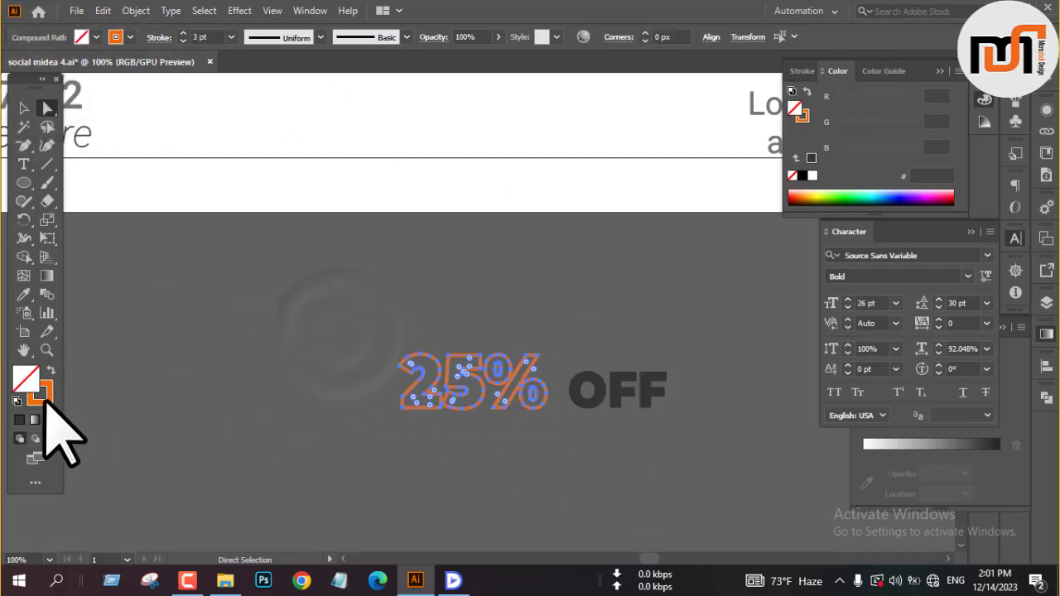
{"action": "scroll", "coordinate": [193, 403], "scroll_direction": "down", "scroll_amount": 3}
{"action": "key", "text": "i"}
{"action": "left_click", "coordinate": [480, 166]}
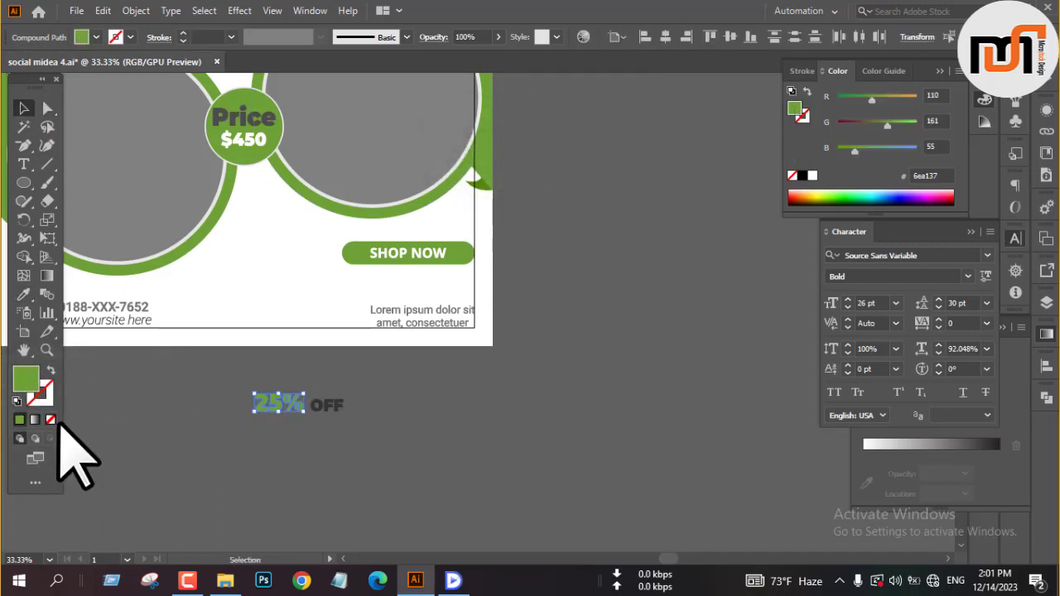
{"action": "key", "text": "shift+x"}
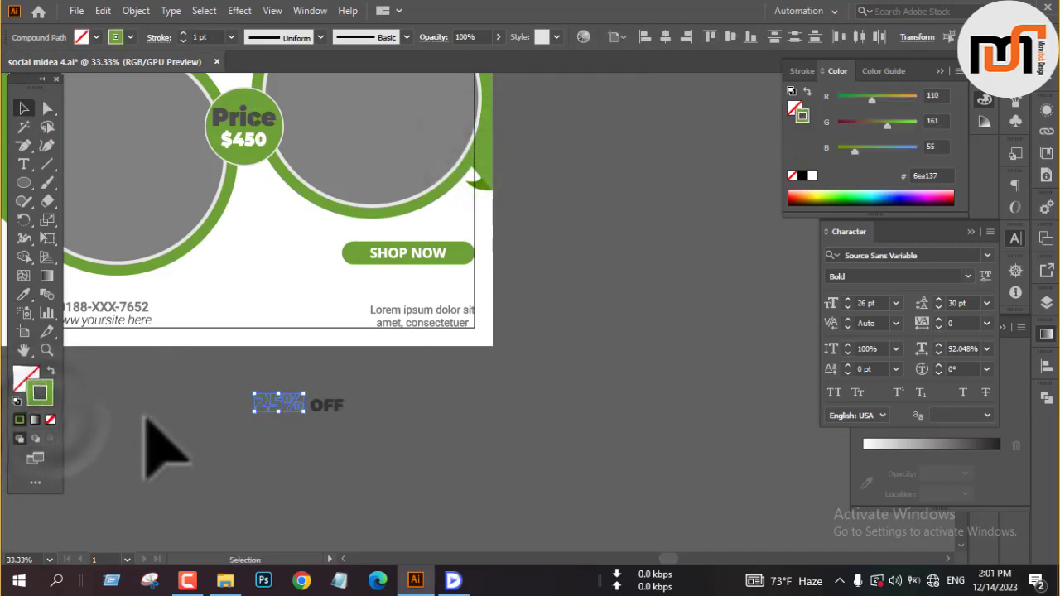
Step: Move the recolored 25% OFF text back onto the post beside the SHOP NOW button
{"action": "left_click", "coordinate": [145, 416]}
{"action": "left_click_drag", "start_coordinate": [286, 406], "coordinate": [274, 246]}
{"action": "left_click", "coordinate": [577, 282]}
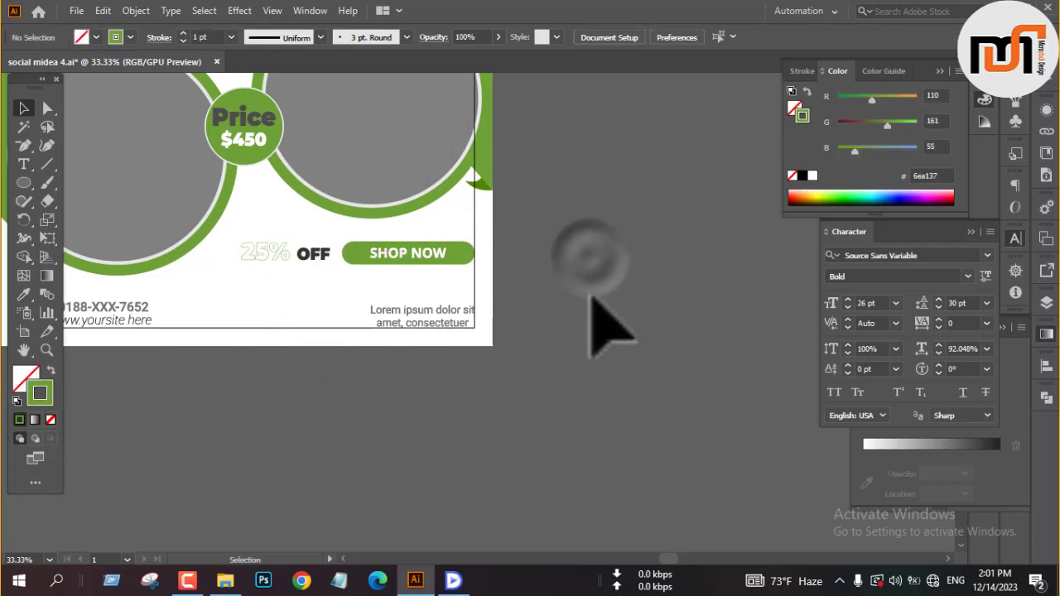
Step: Move the 25% OFF text below the post and set the 25% outline's stroke to 2 pt
{"action": "scroll", "coordinate": [629, 322], "scroll_direction": "down", "scroll_amount": 2}
{"action": "scroll", "coordinate": [424, 302], "scroll_direction": "up", "scroll_amount": 4}
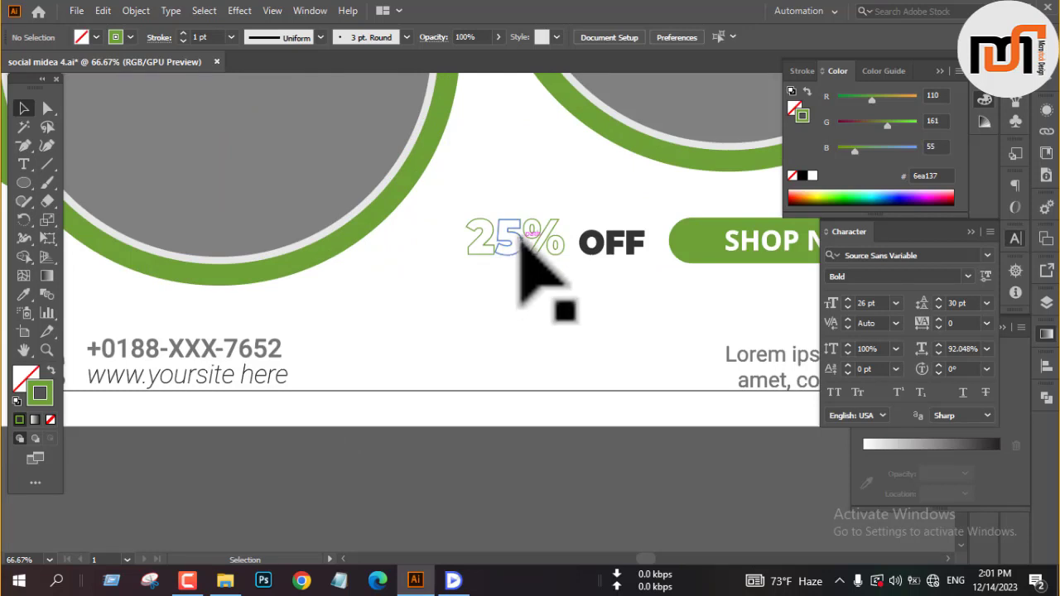
{"action": "scroll", "coordinate": [522, 238], "scroll_direction": "down", "scroll_amount": 3}
{"action": "left_click_drag", "start_coordinate": [518, 240], "coordinate": [492, 392]}
{"action": "left_click", "coordinate": [496, 432]}
{"action": "scroll", "coordinate": [495, 395], "scroll_direction": "up", "scroll_amount": 4}
{"action": "key", "text": "a"}
{"action": "left_click_drag", "start_coordinate": [379, 326], "coordinate": [544, 433]}
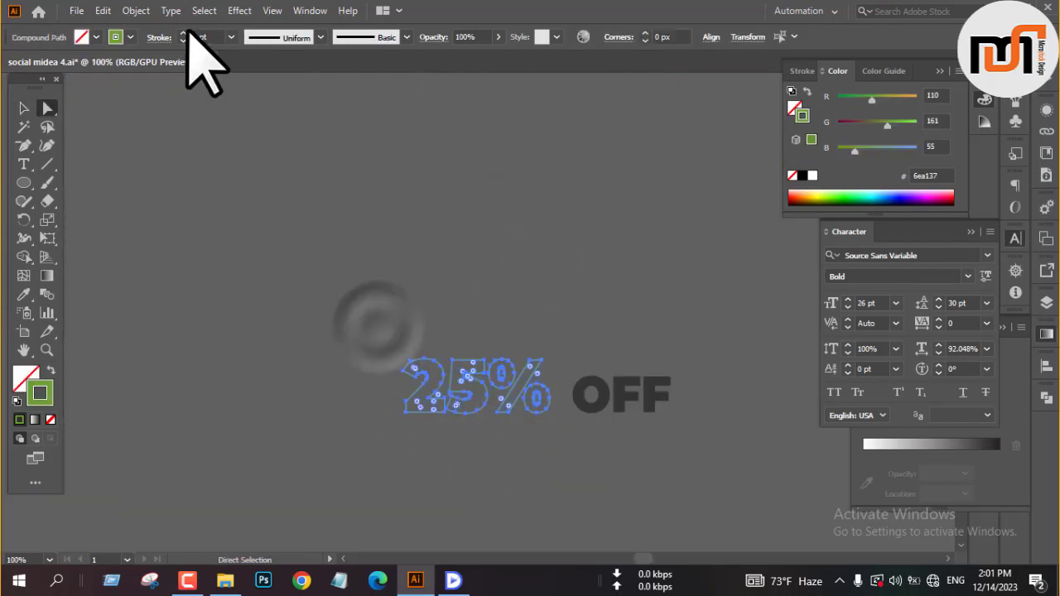
{"action": "left_click", "coordinate": [182, 34]}
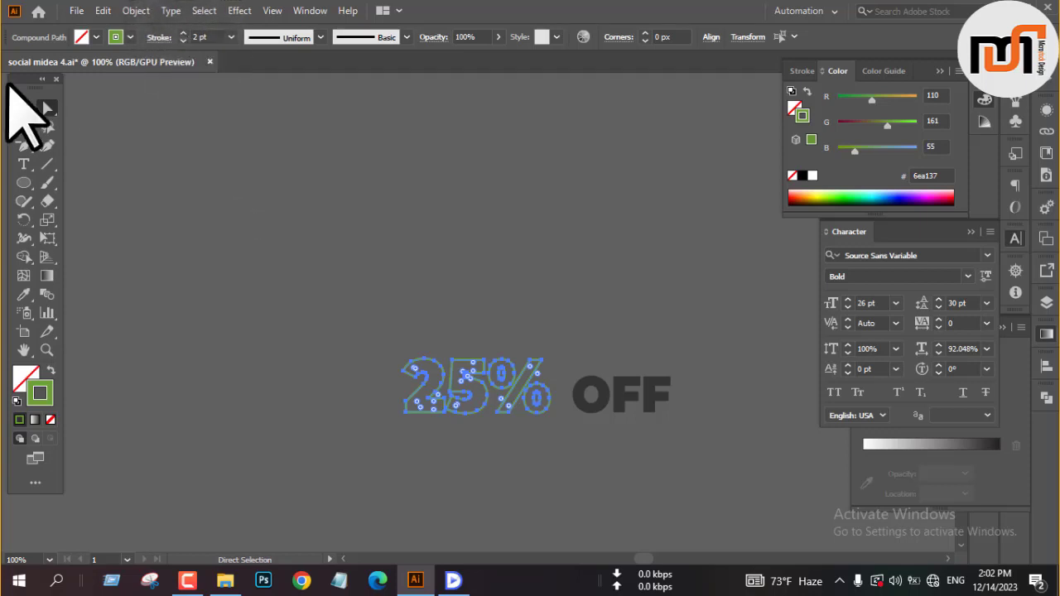
Step: Return the 25% OFF text with its thicker outline to the post next to the SHOP NOW button
{"action": "left_click", "coordinate": [23, 107]}
{"action": "left_click", "coordinate": [116, 192]}
{"action": "scroll", "coordinate": [178, 306], "scroll_direction": "down", "scroll_amount": 5}
{"action": "left_click_drag", "start_coordinate": [220, 318], "coordinate": [238, 218]}
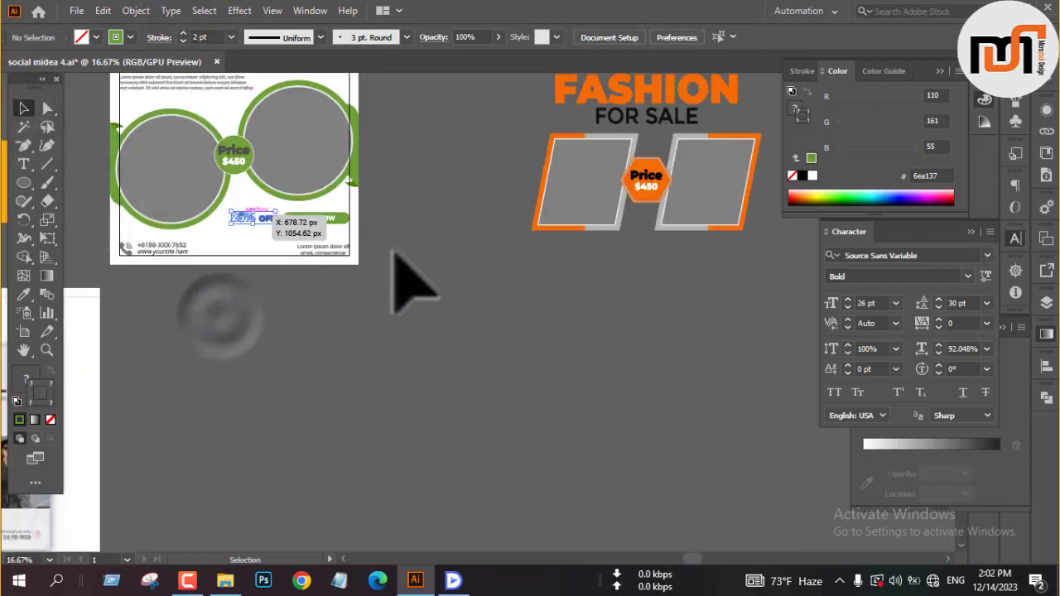
{"action": "left_click", "coordinate": [414, 243]}
Step: Center the 25% OFF text and the SHOP NOW button vertically on each other, aligning to the selection
{"action": "scroll", "coordinate": [273, 220], "scroll_direction": "up", "scroll_amount": 1}
{"action": "scroll", "coordinate": [282, 311], "scroll_direction": "up", "scroll_amount": 2}
{"action": "left_click_drag", "start_coordinate": [207, 295], "coordinate": [373, 348]}
{"action": "left_click", "coordinate": [616, 37]}
{"action": "left_click", "coordinate": [642, 53]}
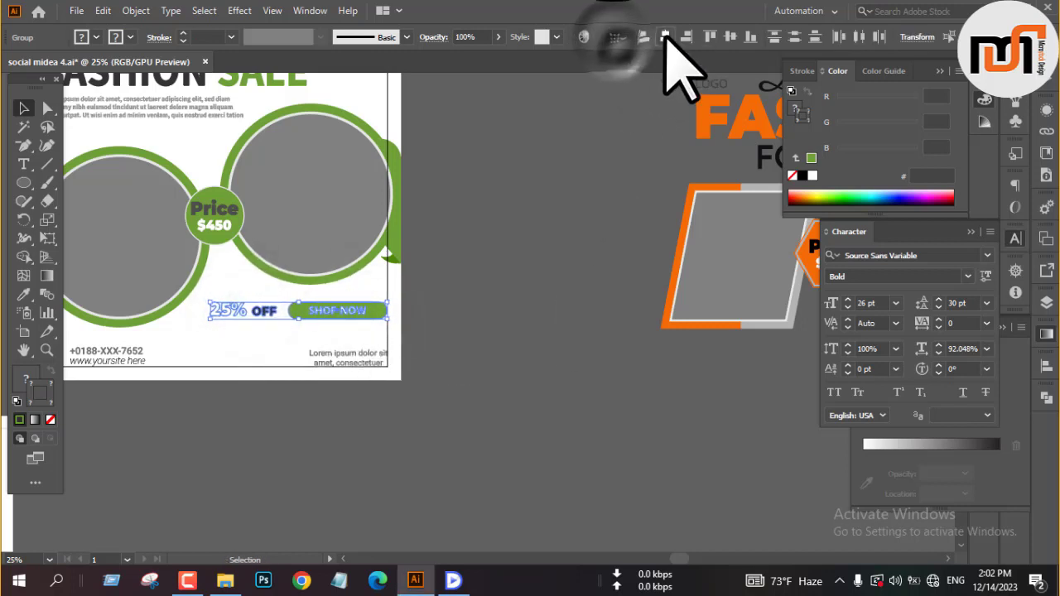
{"action": "left_click", "coordinate": [730, 38]}
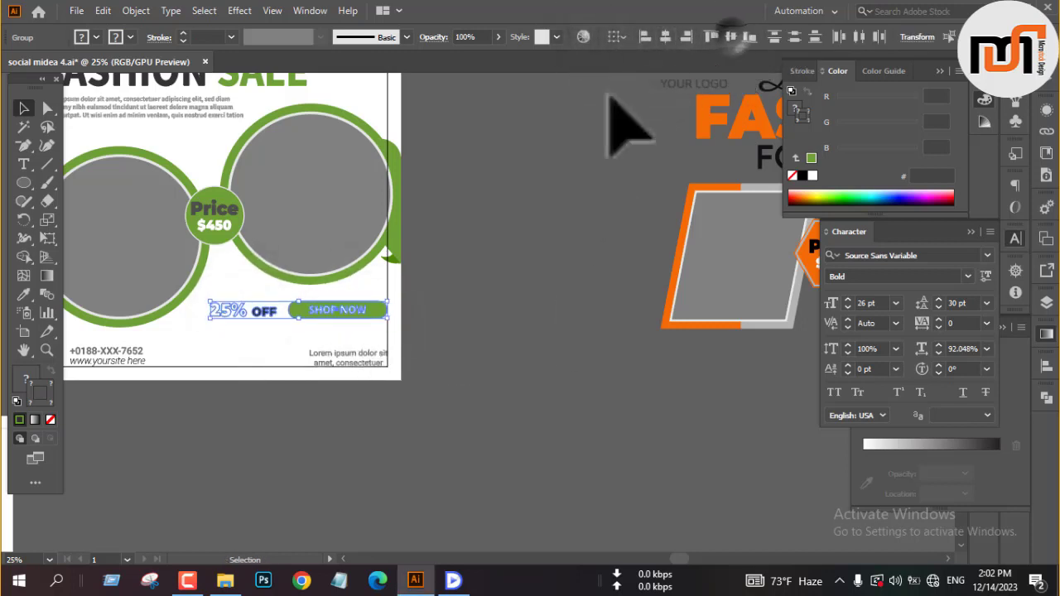
Step: Remove the plain white background rectangle behind the fashion-sale post
{"action": "left_click", "coordinate": [464, 263]}
{"action": "key", "text": "ctrl+minus"}
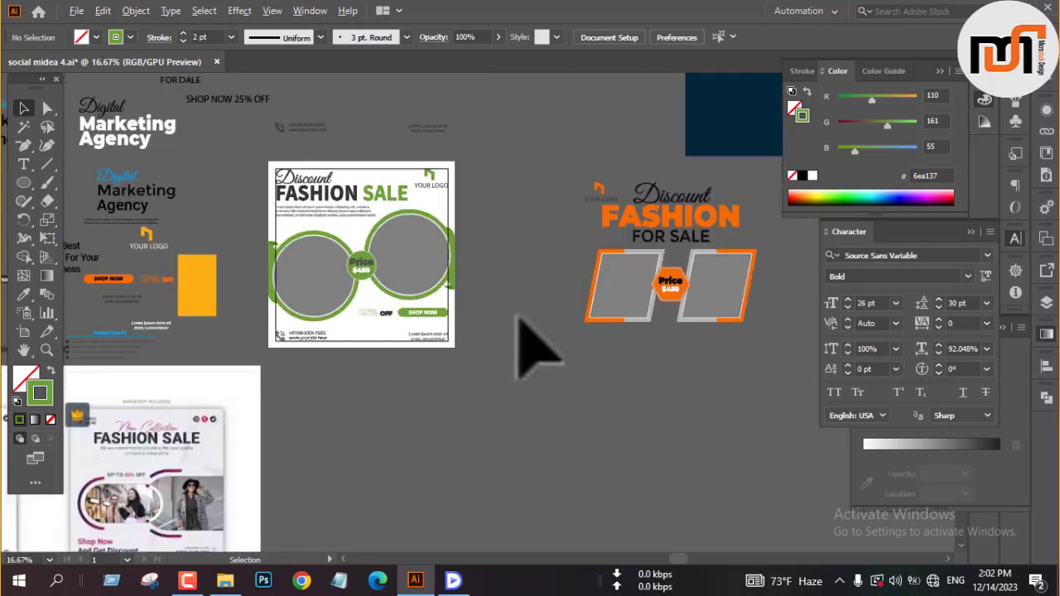
{"action": "scroll", "coordinate": [517, 344], "scroll_direction": "down", "scroll_amount": 3}
{"action": "scroll", "coordinate": [517, 344], "scroll_direction": "up", "scroll_amount": 3}
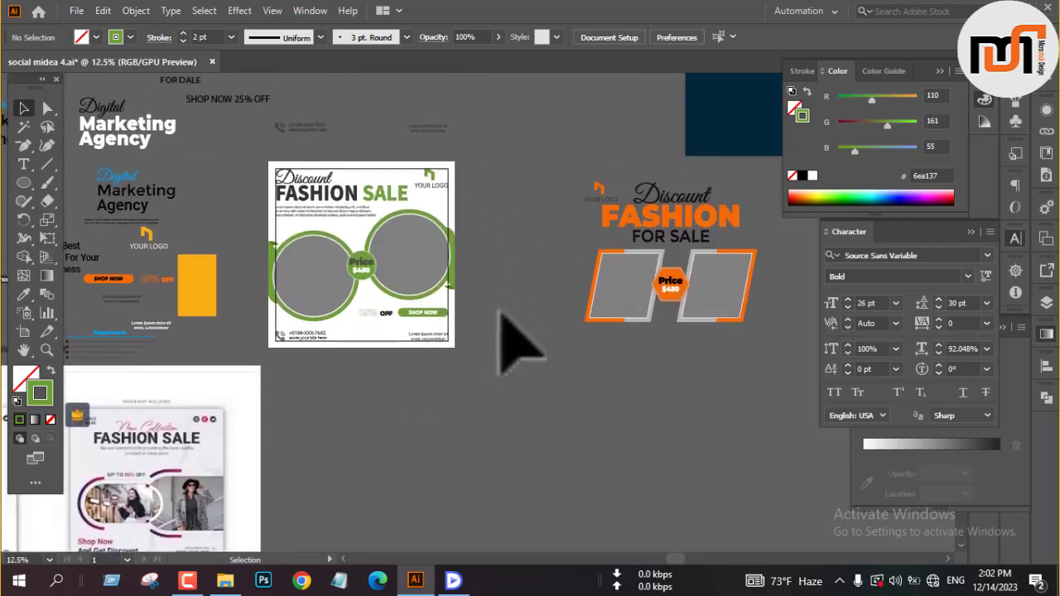
{"action": "left_click_drag", "start_coordinate": [479, 321], "coordinate": [351, 351]}
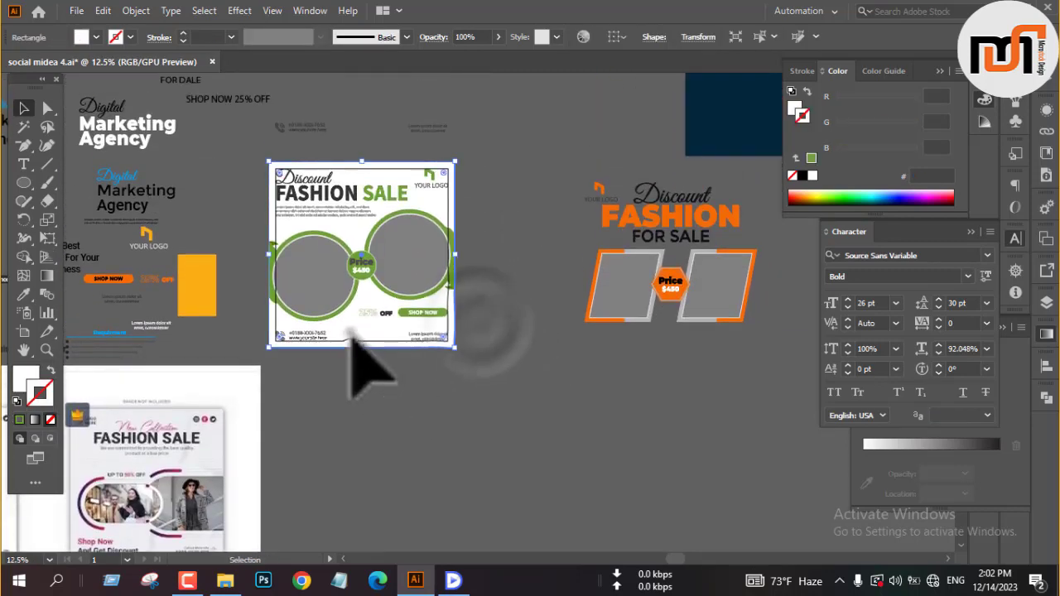
{"action": "left_click", "coordinate": [351, 339]}
{"action": "key", "text": "ctrl+minus"}
Step: Place a copy of the crumpled paper texture from the pasteboard over the post
{"action": "left_click_drag", "start_coordinate": [216, 273], "coordinate": [355, 273]}
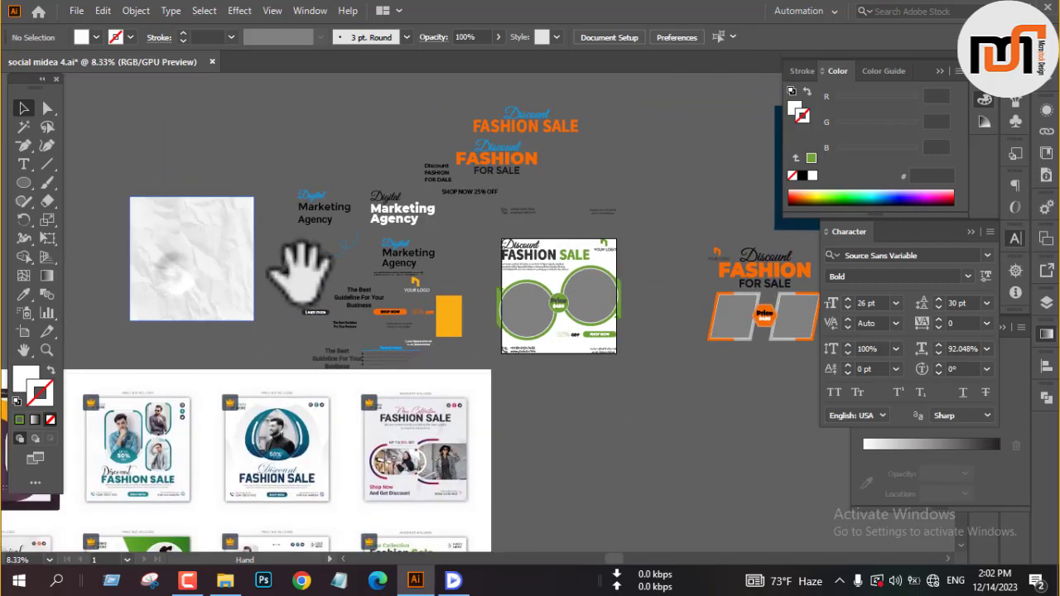
{"action": "key", "text": "ctrl+minus"}
{"action": "key", "text": "ctrl+minus"}
{"action": "key", "text": "ctrl+minus"}
{"action": "key", "text": "ctrl+plus"}
{"action": "key", "text": "ctrl+plus"}
{"action": "key", "text": "ctrl+plus"}
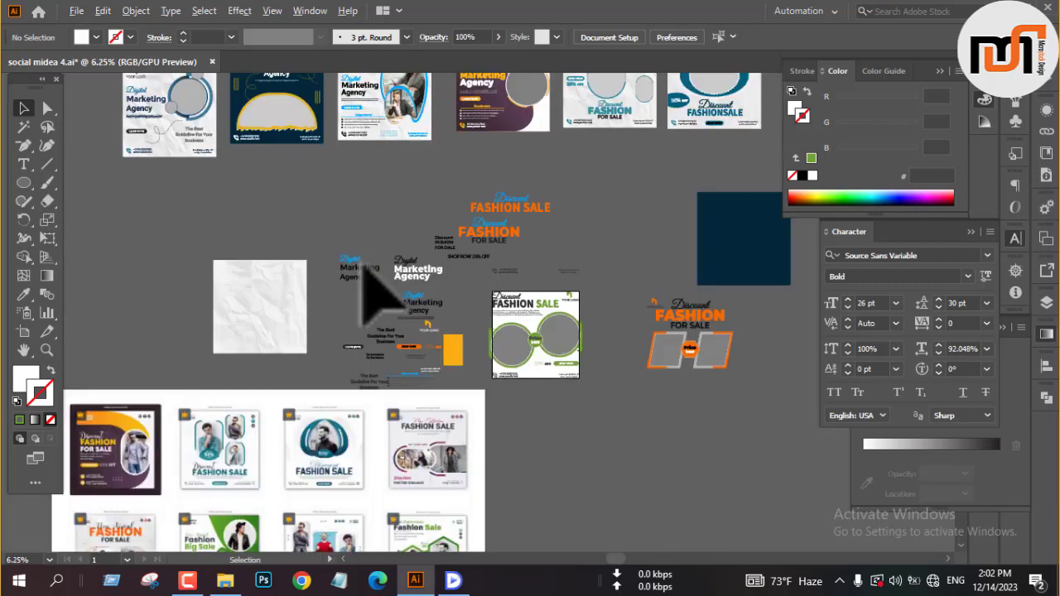
{"action": "left_click_drag", "start_coordinate": [373, 294], "coordinate": [309, 265]}
{"action": "left_click", "coordinate": [202, 308]}
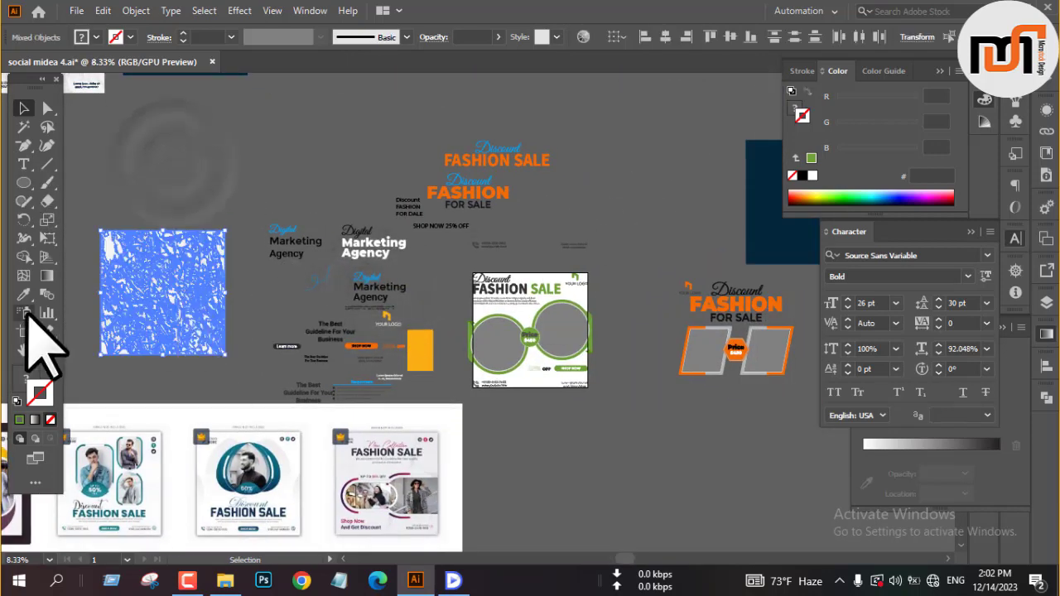
{"action": "left_click_drag", "start_coordinate": [207, 307], "coordinate": [611, 346]}
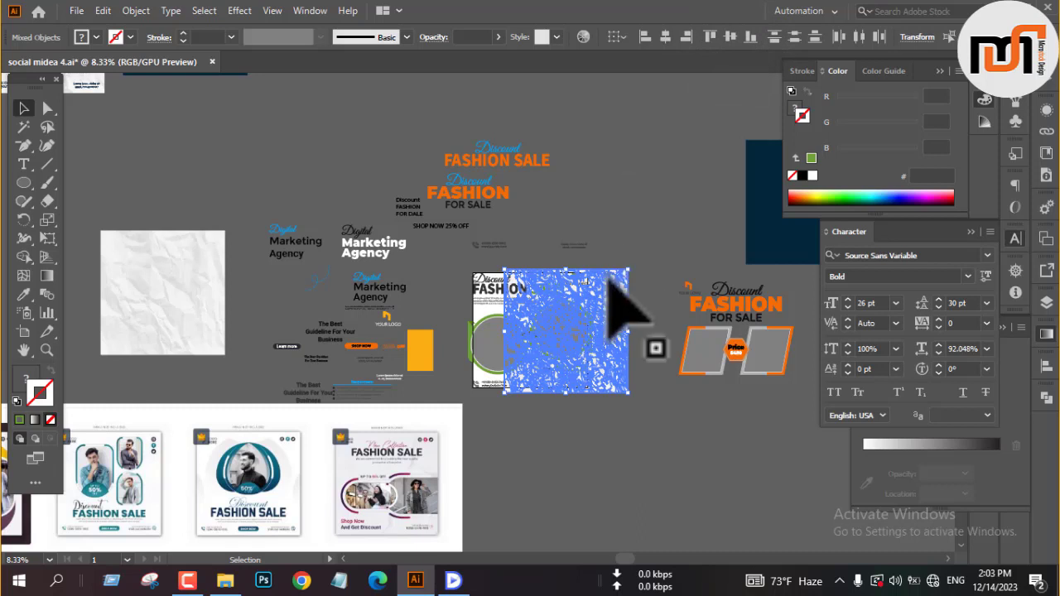
Step: Center the paper texture copy horizontally and vertically on the post, aligning to the artboard
{"action": "left_click", "coordinate": [645, 351]}
{"action": "scroll", "coordinate": [646, 351], "scroll_direction": "up", "scroll_amount": 1}
{"action": "left_click_drag", "start_coordinate": [649, 302], "coordinate": [609, 356]}
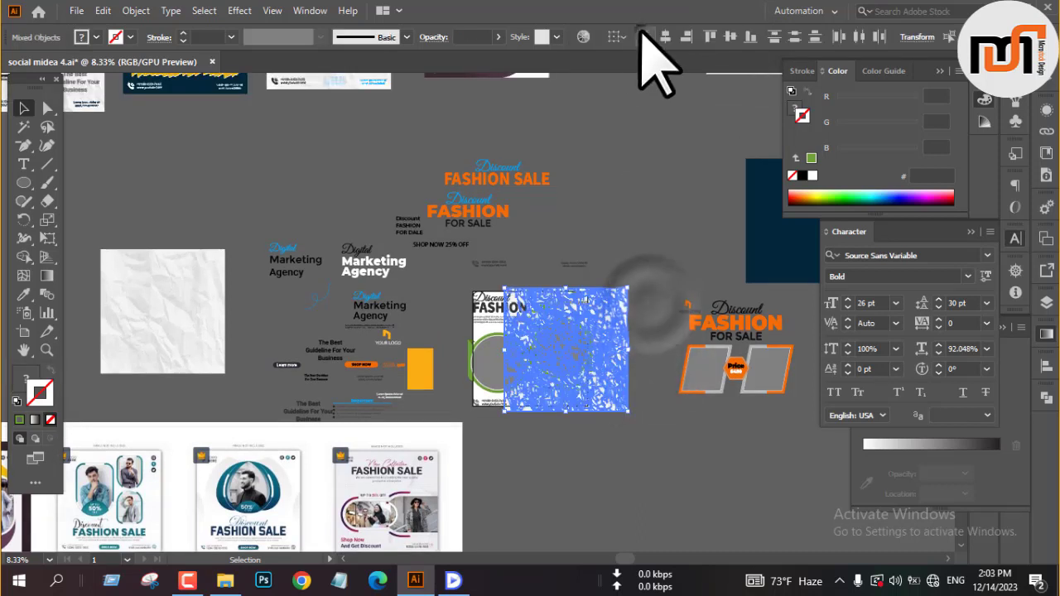
{"action": "left_click", "coordinate": [619, 37]}
{"action": "left_click", "coordinate": [643, 88]}
{"action": "left_click", "coordinate": [730, 36]}
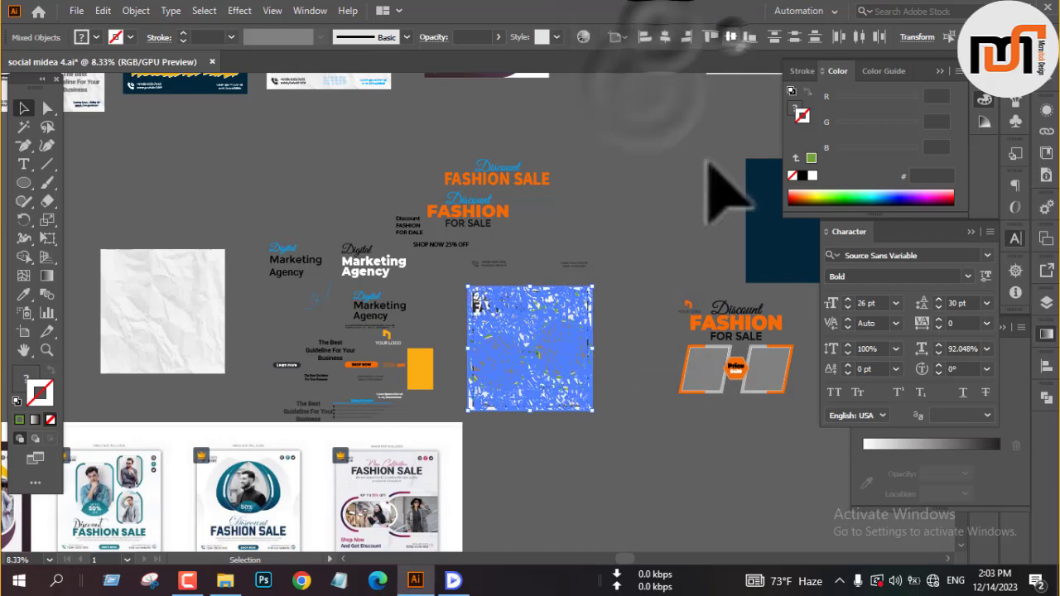
Step: Send the paper texture to the back, behind all the post's elements
{"action": "right_click", "coordinate": [624, 386]}
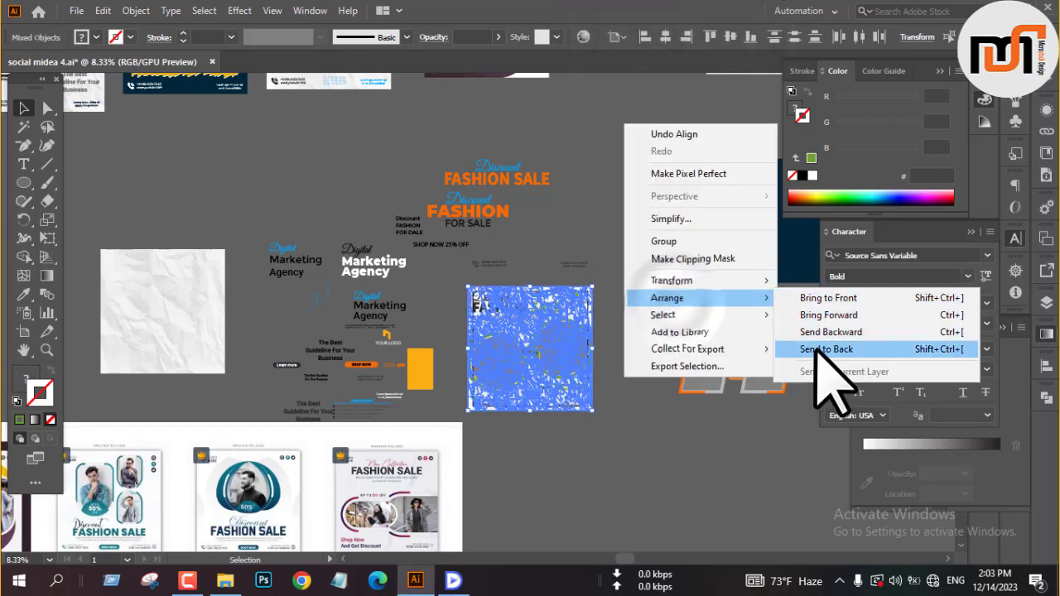
{"action": "left_click", "coordinate": [816, 348]}
{"action": "left_click", "coordinate": [623, 363]}
{"action": "scroll", "coordinate": [569, 361], "scroll_direction": "up", "scroll_amount": 5}
{"action": "scroll", "coordinate": [566, 359], "scroll_direction": "down", "scroll_amount": 3}
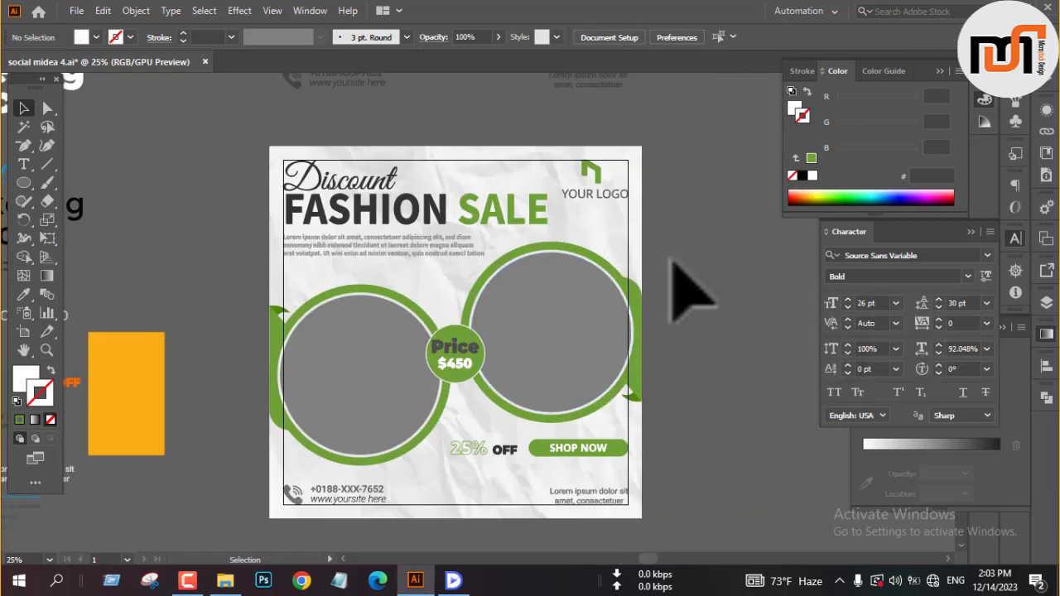
Step: Set the opacity of the light grey rectangle in the post's paper background to 37%
{"action": "left_click", "coordinate": [621, 249]}
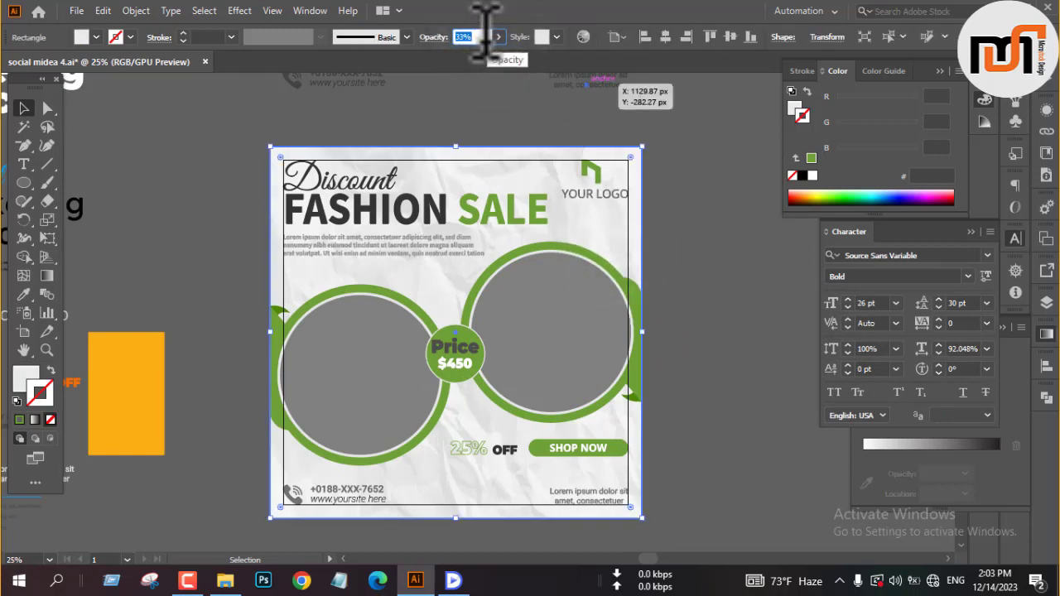
{"action": "left_click", "coordinate": [671, 224]}
{"action": "scroll", "coordinate": [668, 228], "scroll_direction": "down", "scroll_amount": 1}
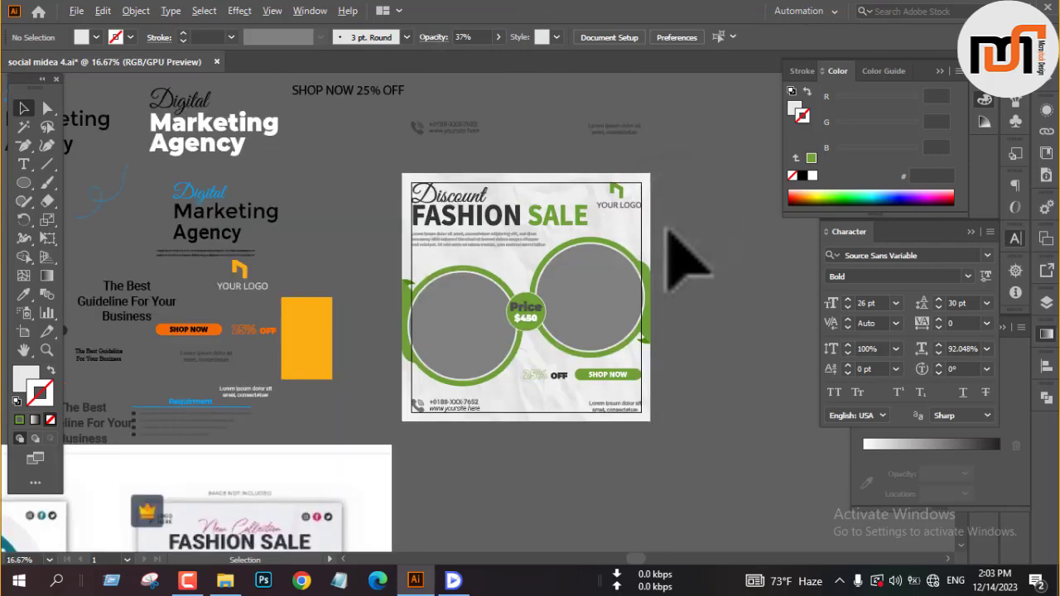
{"action": "scroll", "coordinate": [652, 279], "scroll_direction": "up", "scroll_amount": 2}
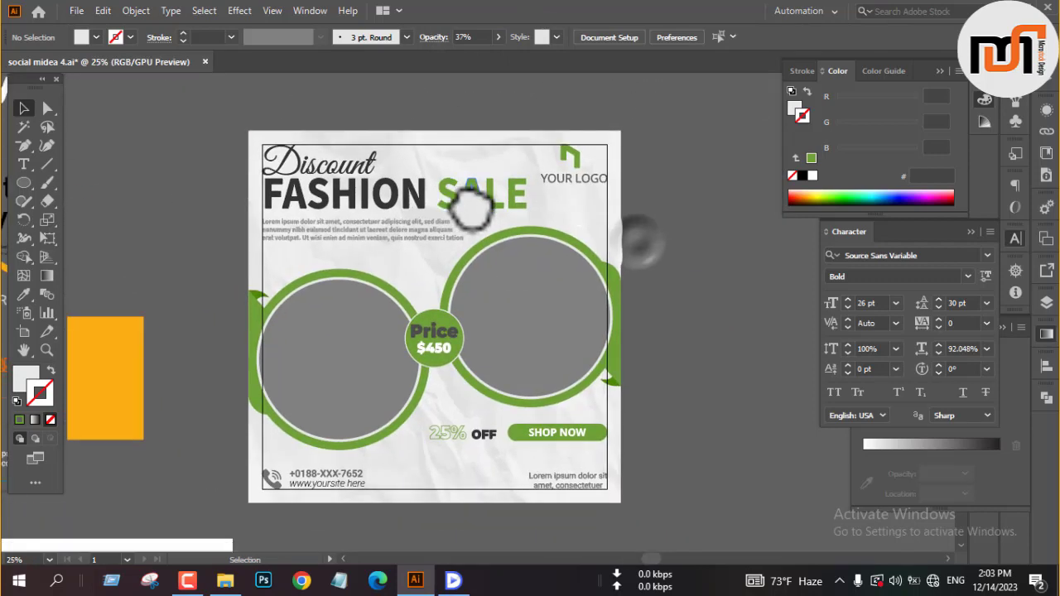